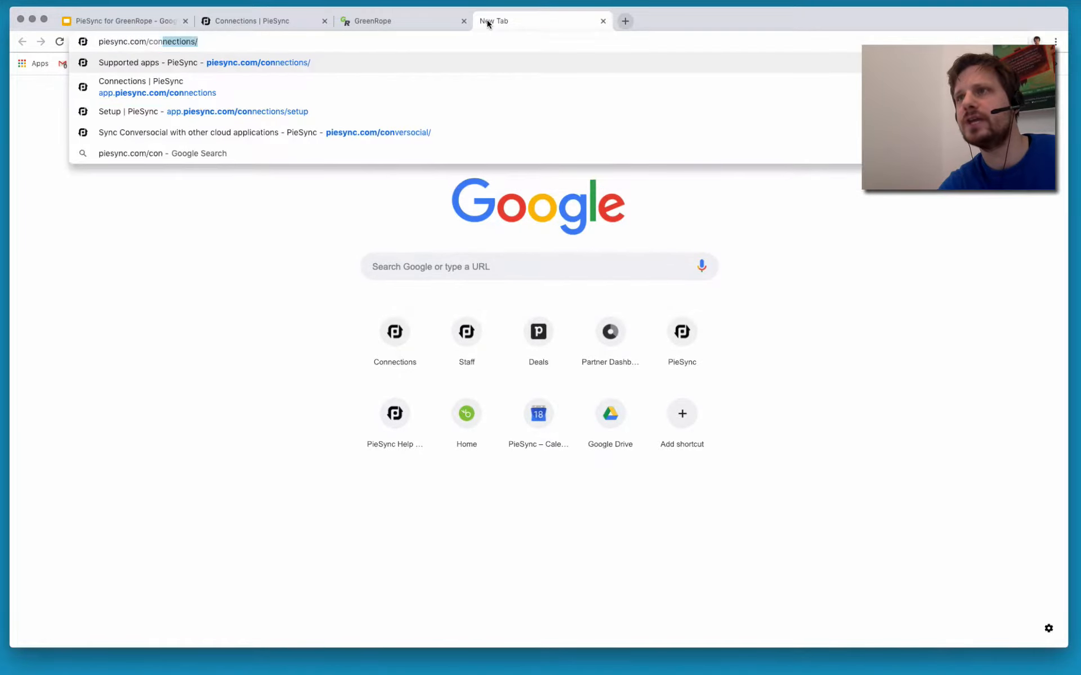
Open the supported apps page at piesync.com/connections/, show all available apps and browse the list
key("Return")
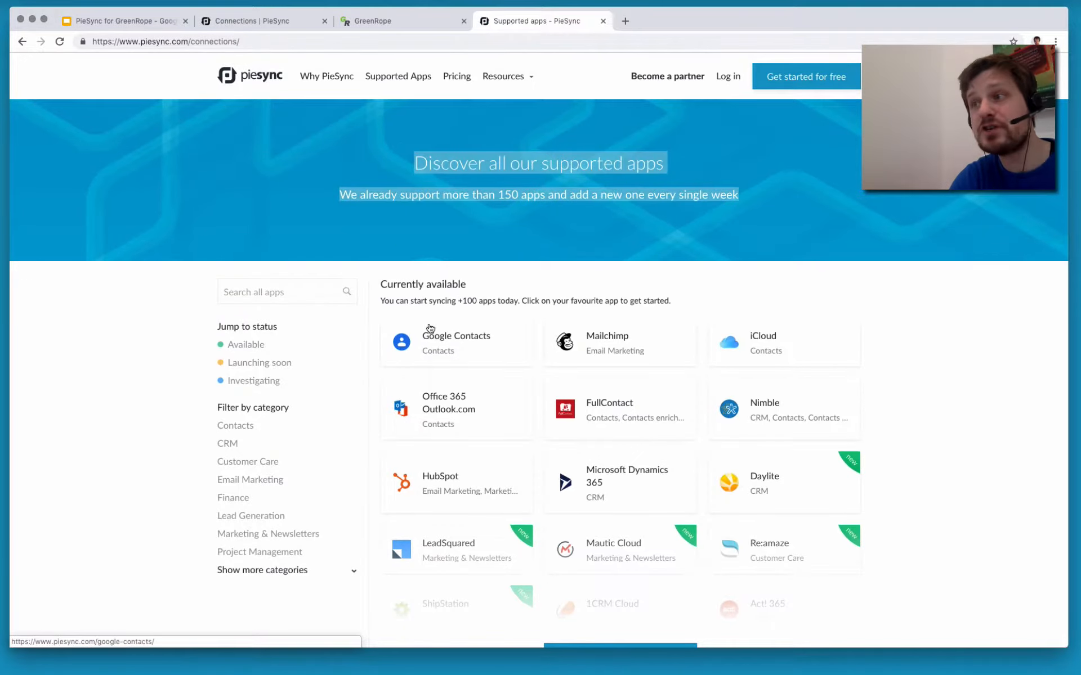
scroll(391, 504, "down", 3)
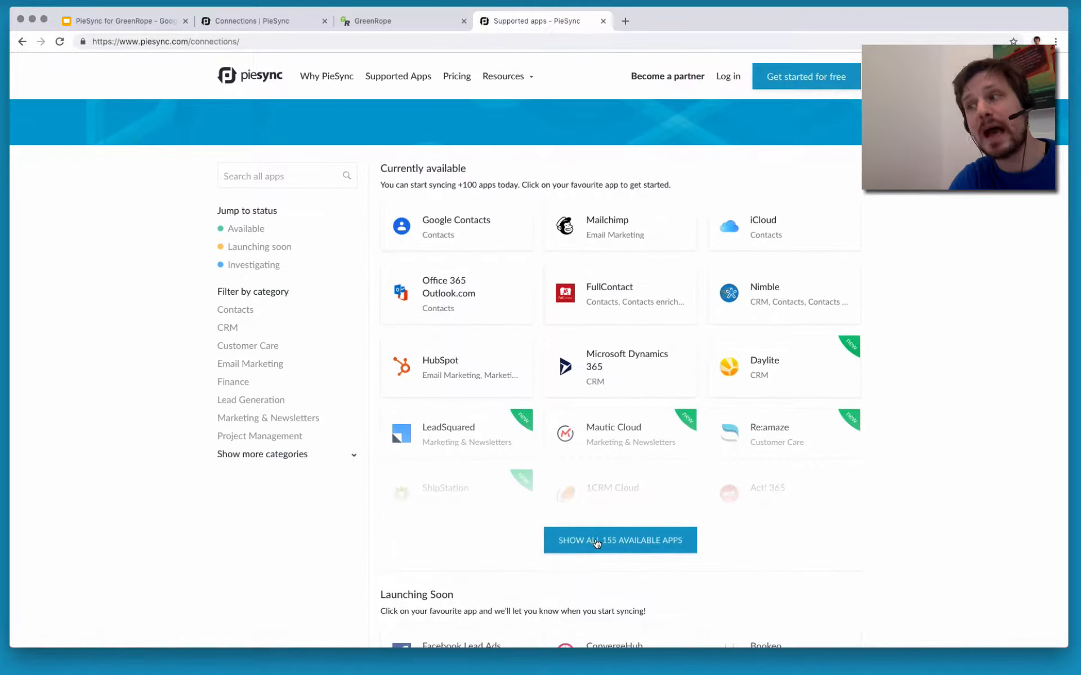
left_click(583, 555)
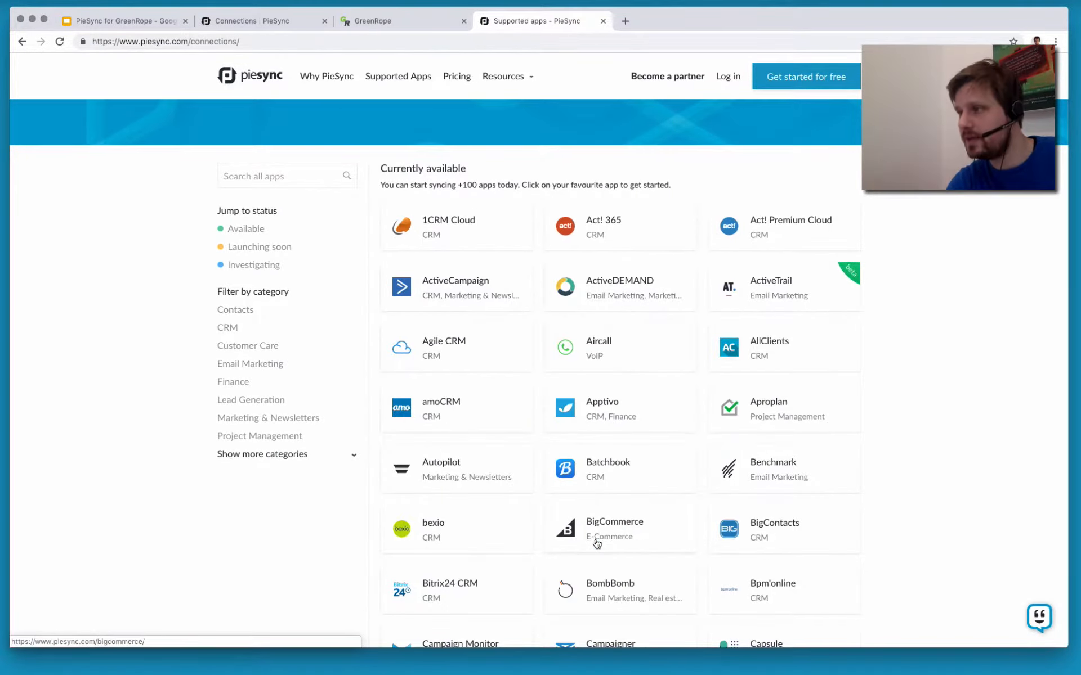
scroll(596, 543, "down", 5)
scroll(596, 544, "up", 7)
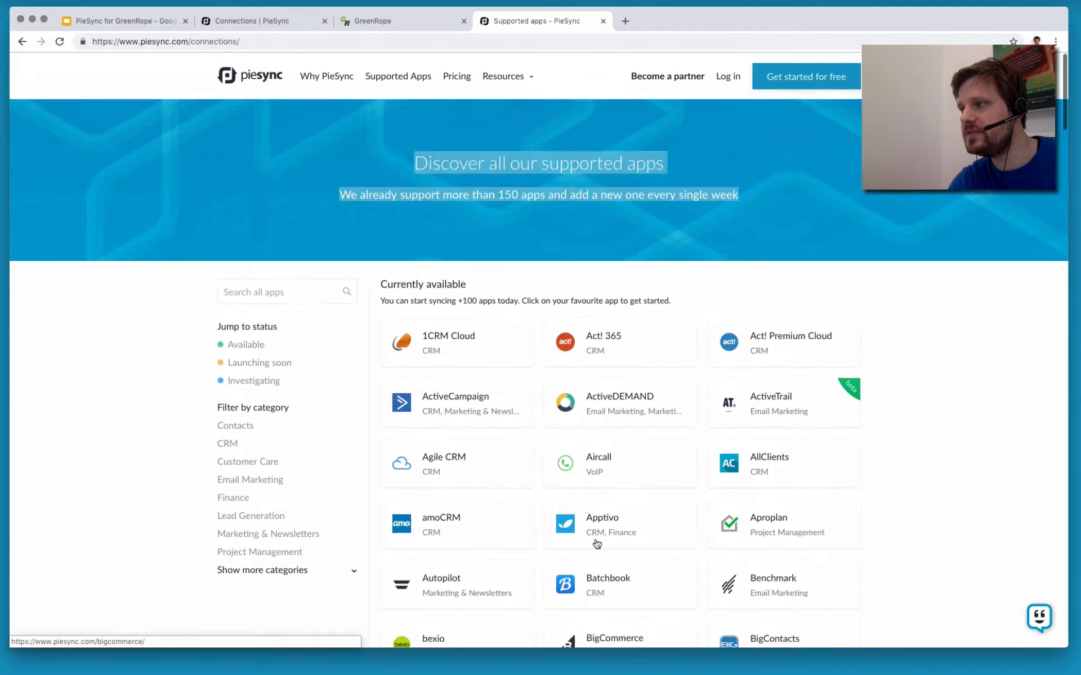
scroll(596, 543, "down", 20)
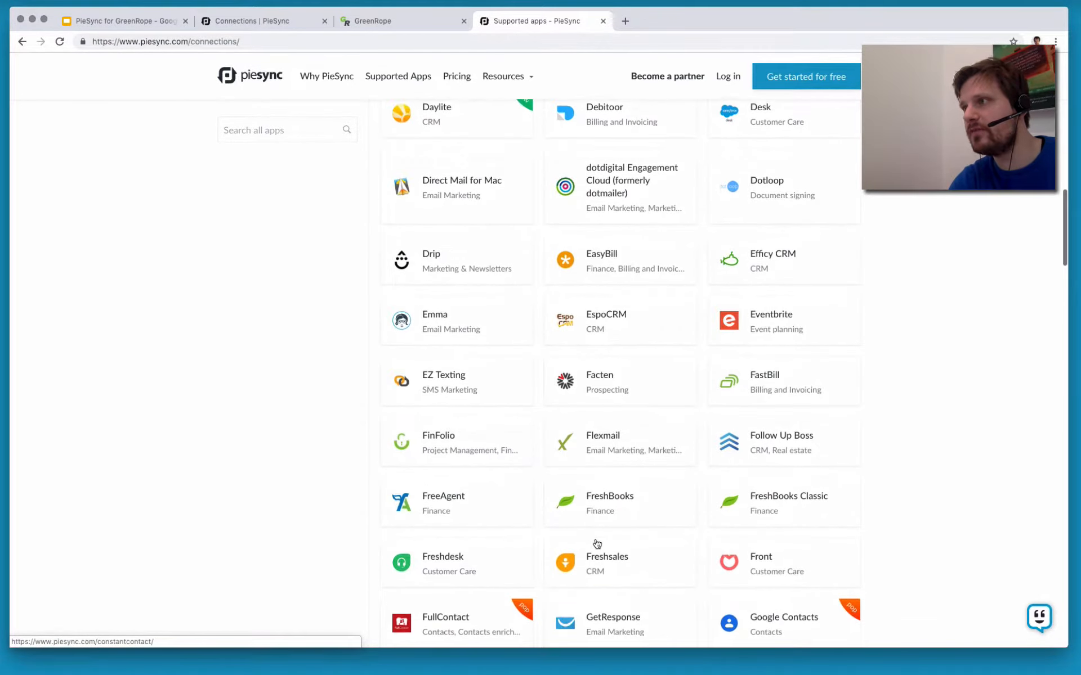
scroll(597, 544, "down", 10)
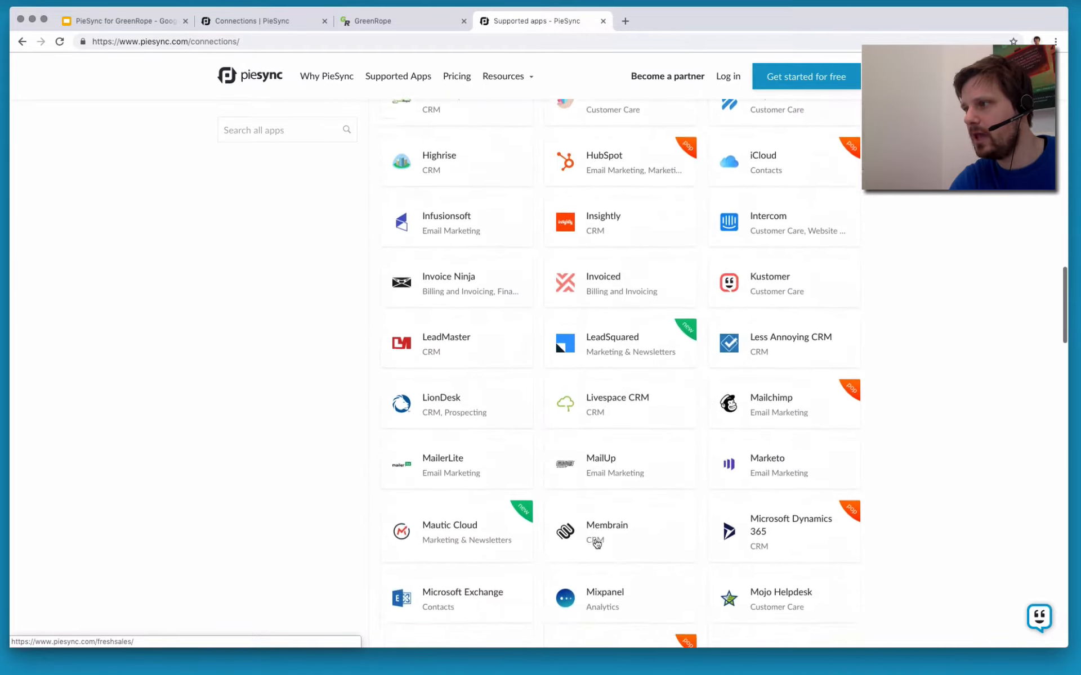
scroll(597, 543, "down", 10)
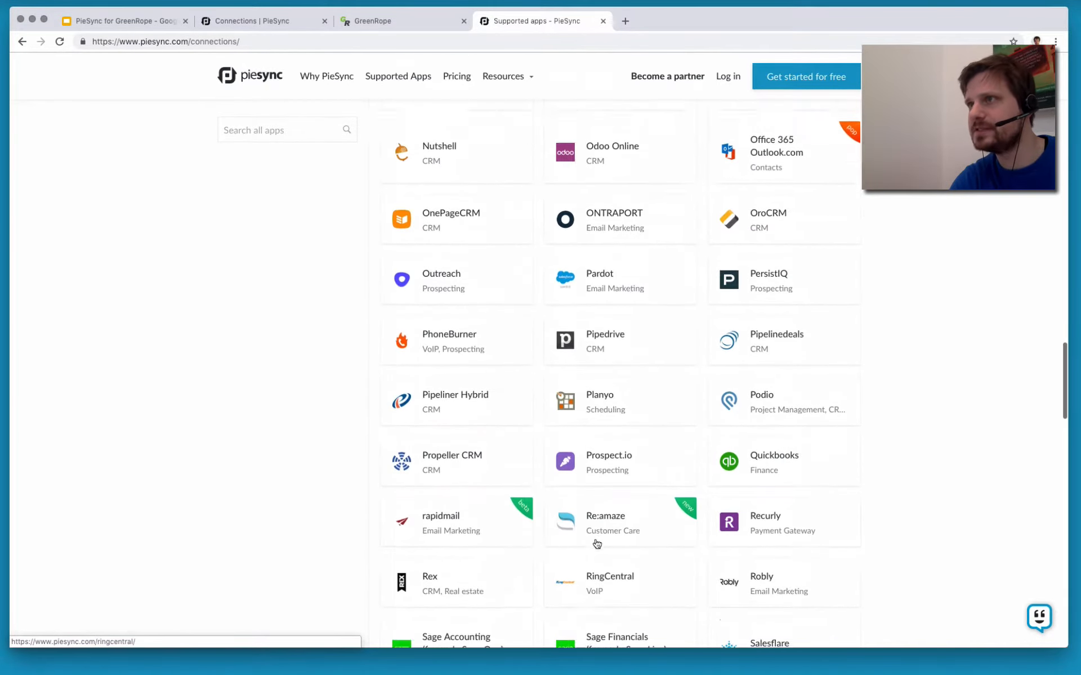
scroll(597, 543, "up", 2)
Return to the PieSync connections overview and continue the setup of the incomplete Salesforce - GreenRope connection
left_click(262, 21)
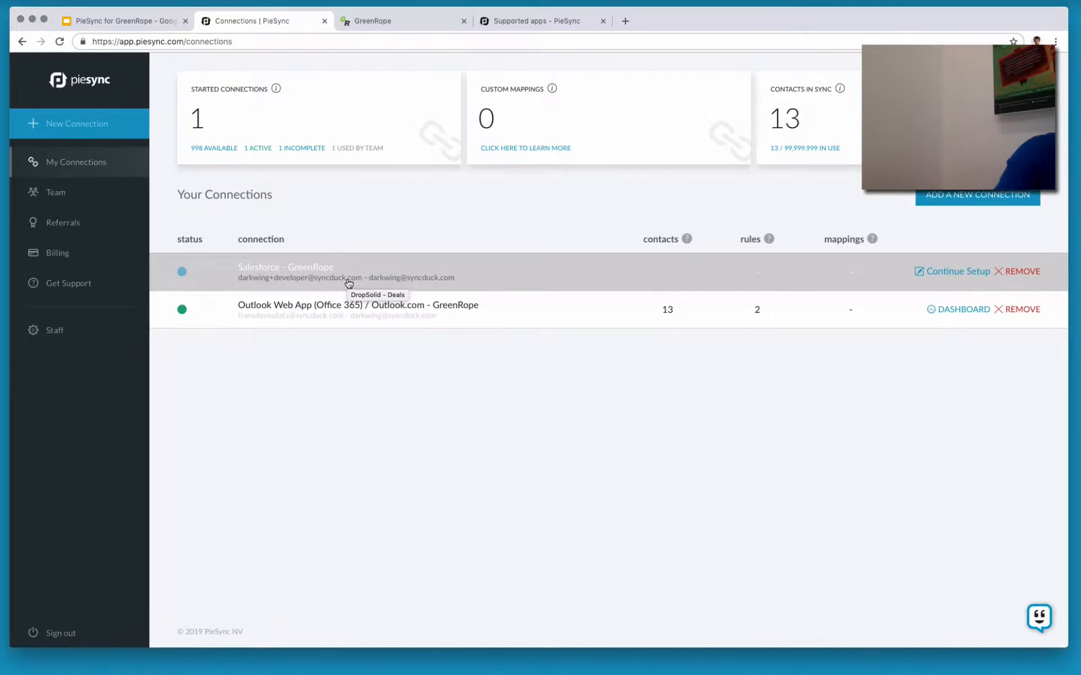
left_click(944, 276)
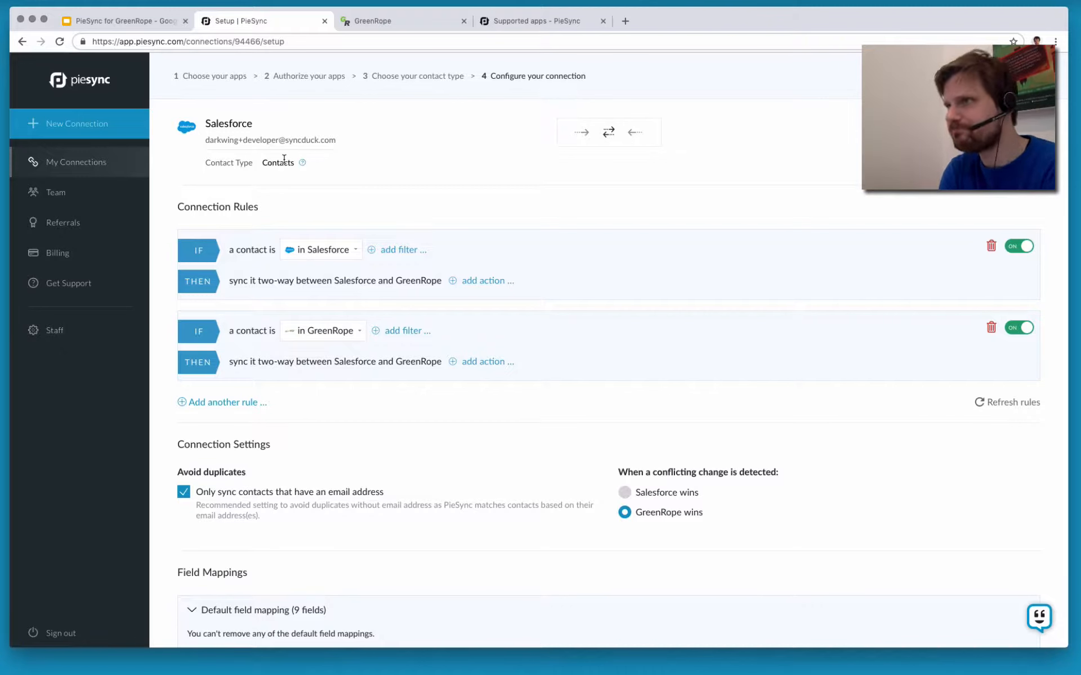
Switch to GreenRope, view the contacts and change the group to Leads to look through its contact list
left_click(403, 18)
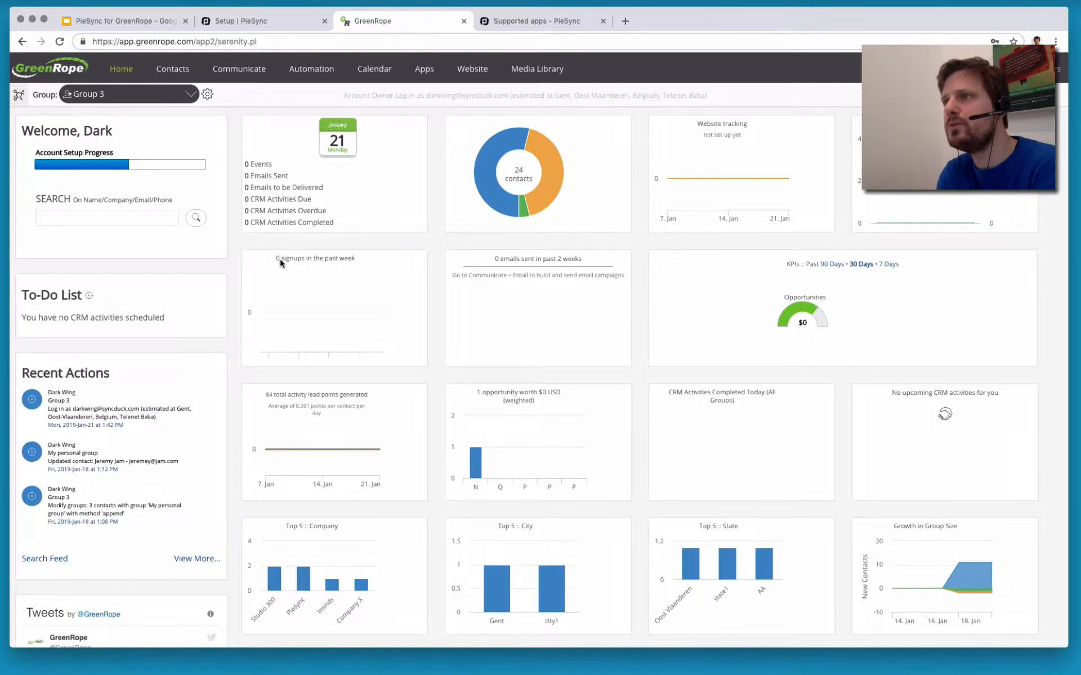
left_click(189, 94)
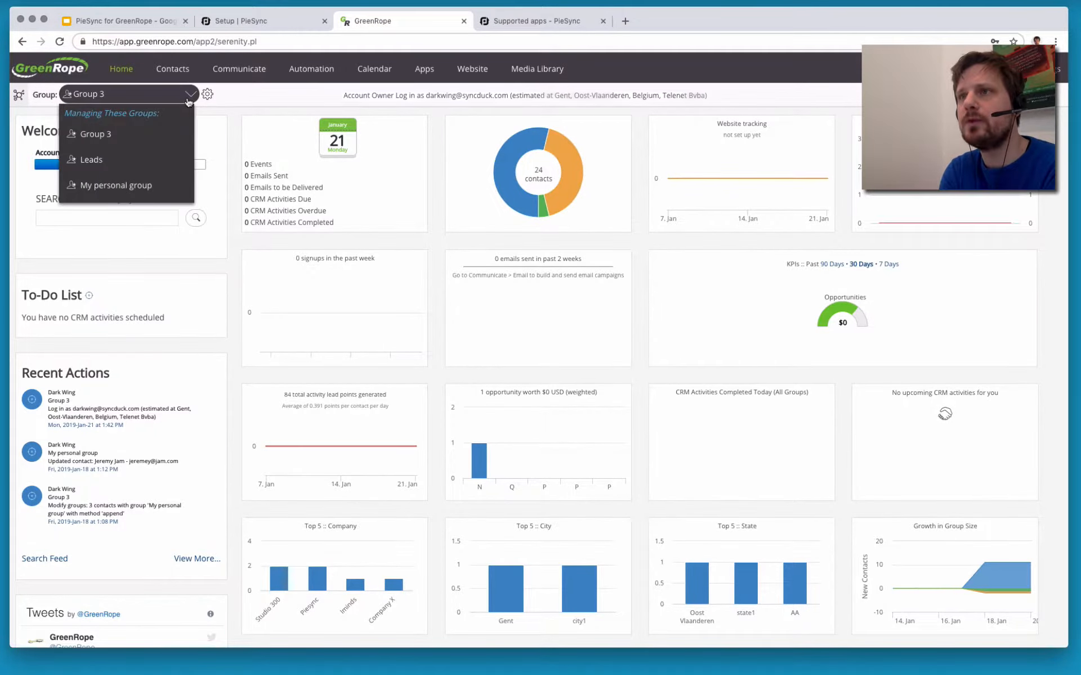
left_click(172, 68)
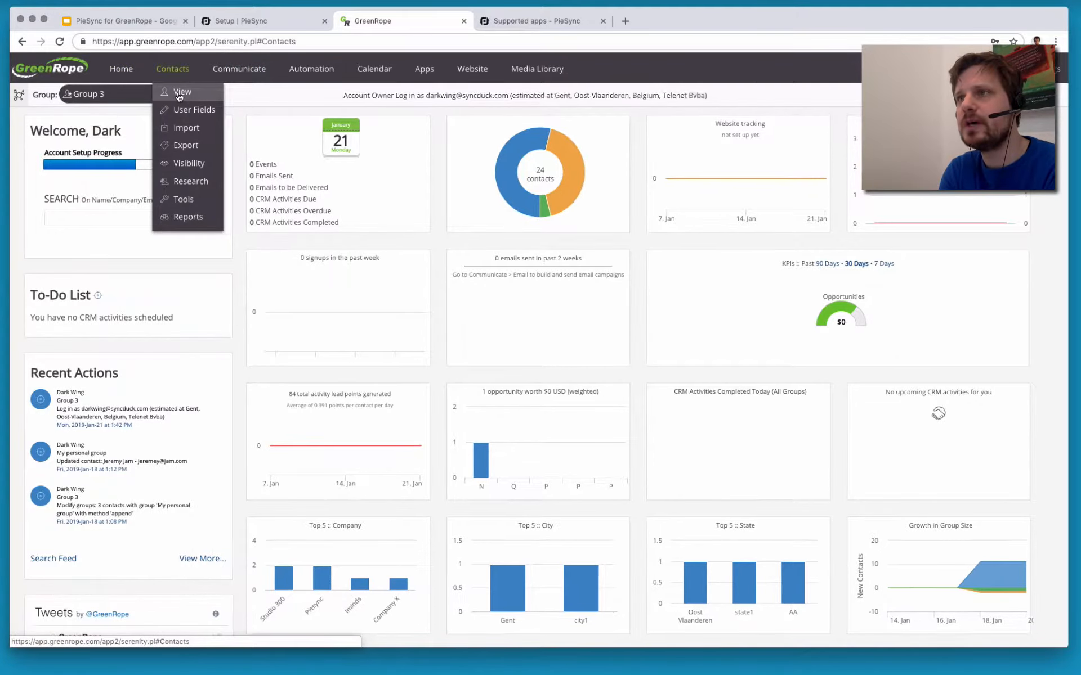
left_click(179, 96)
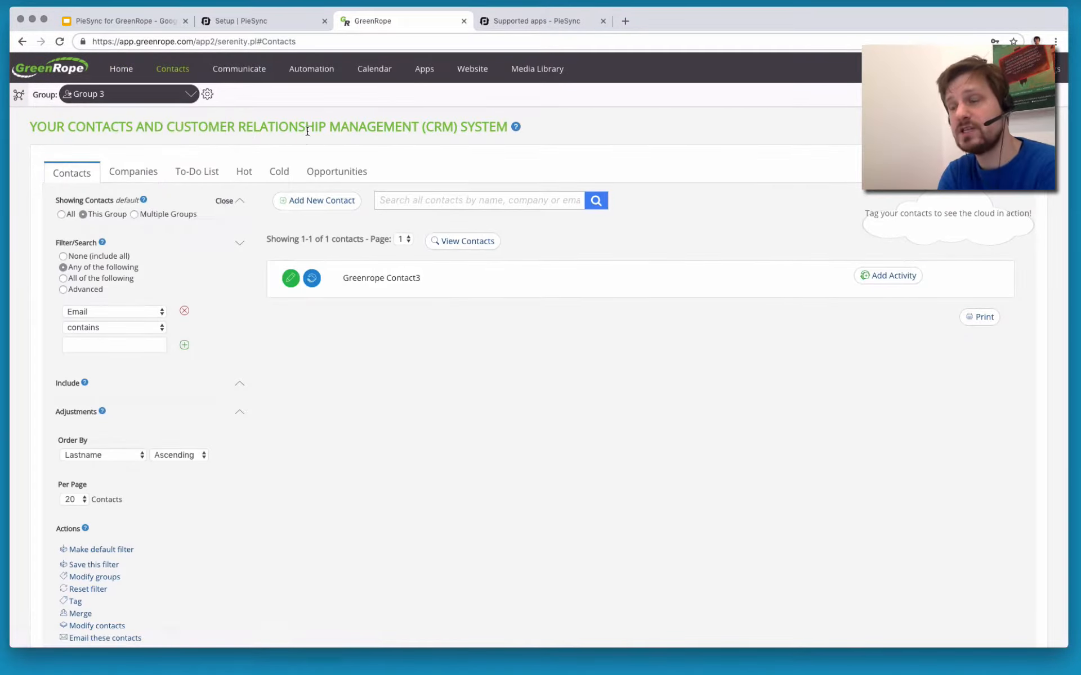
left_click(191, 94)
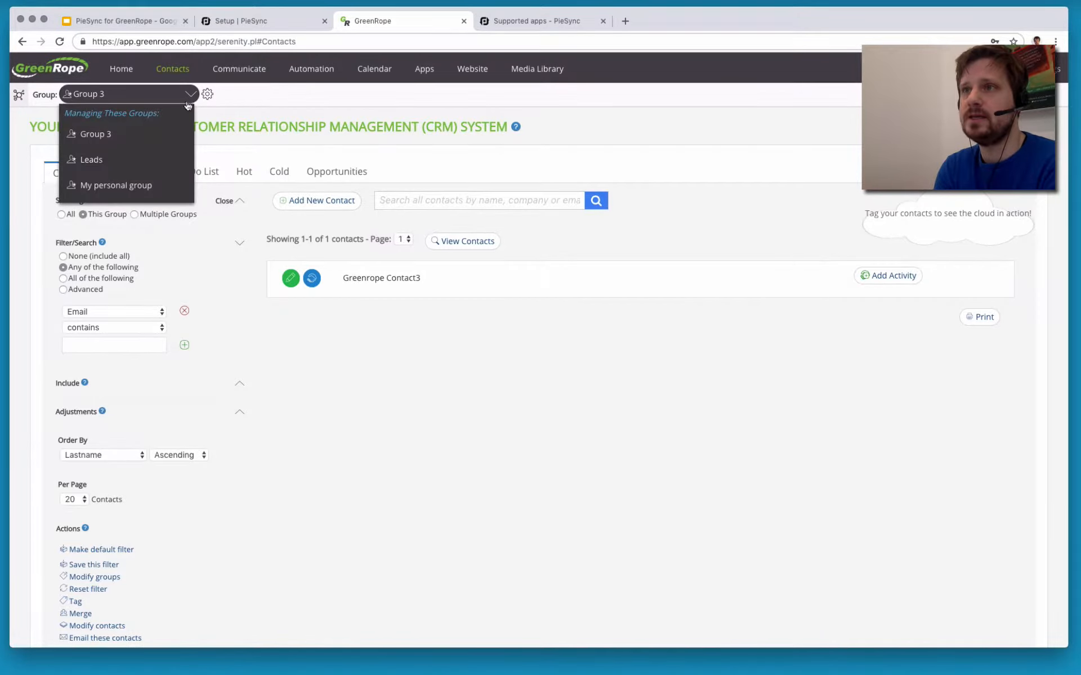
left_click(112, 162)
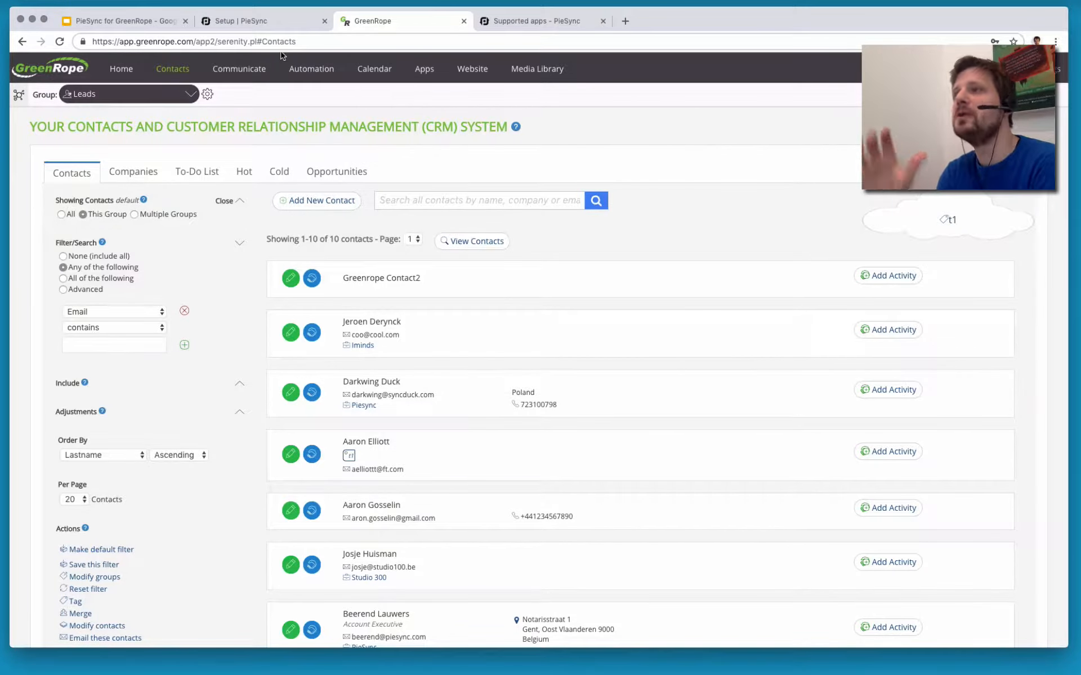
mouse_move(239, 68)
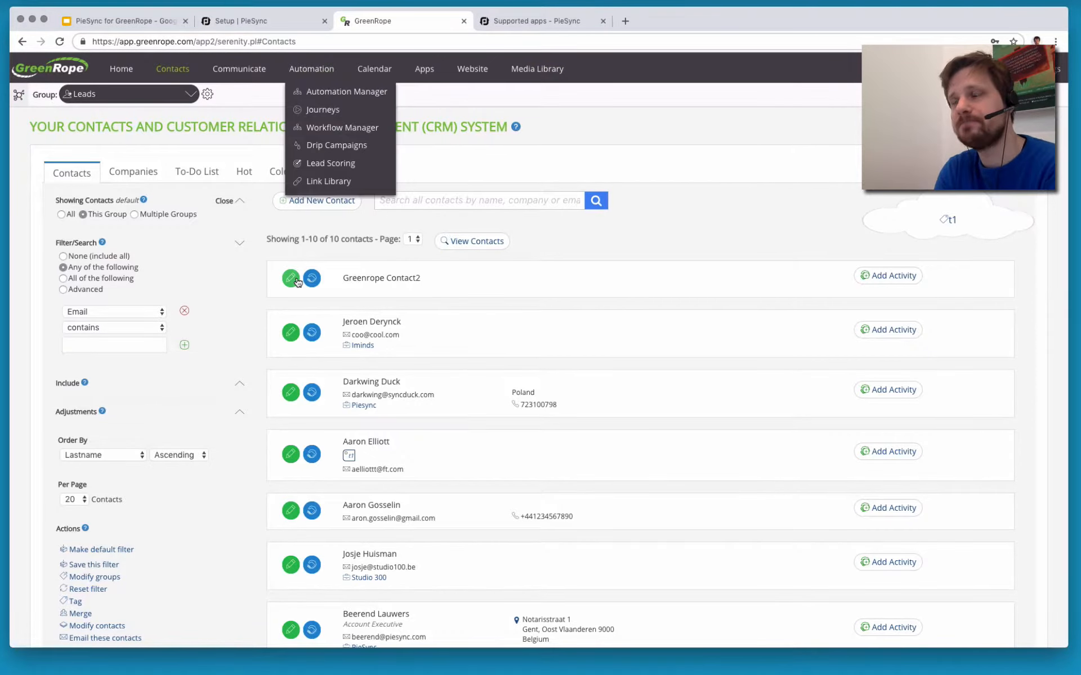
scroll(297, 279, "down", 3)
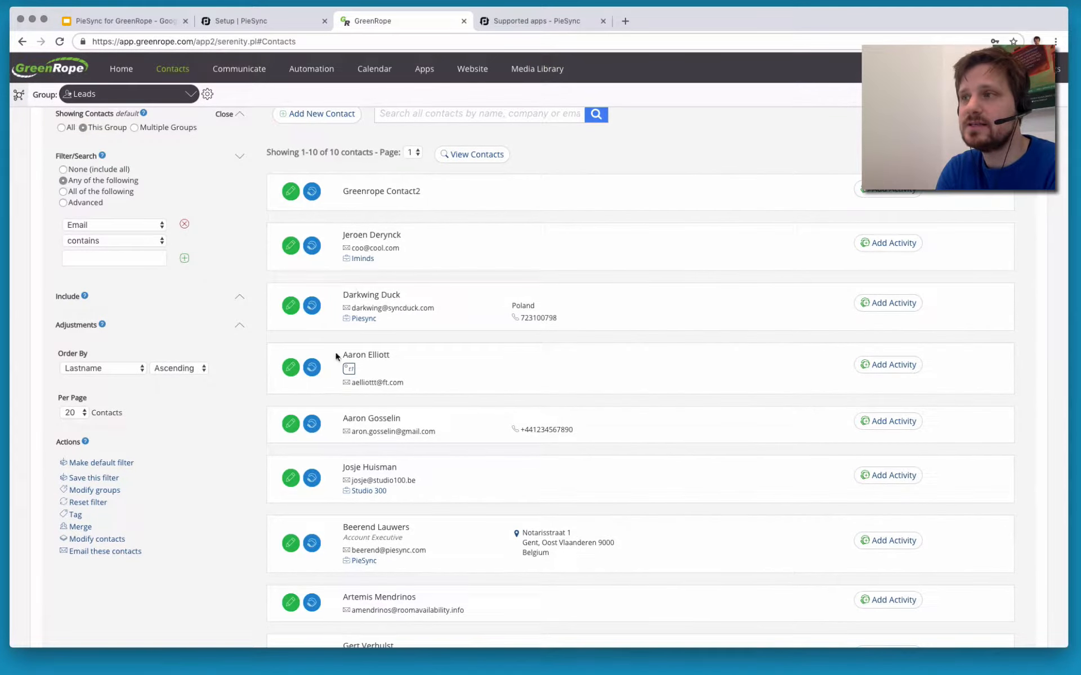
scroll(345, 402, "up", 3)
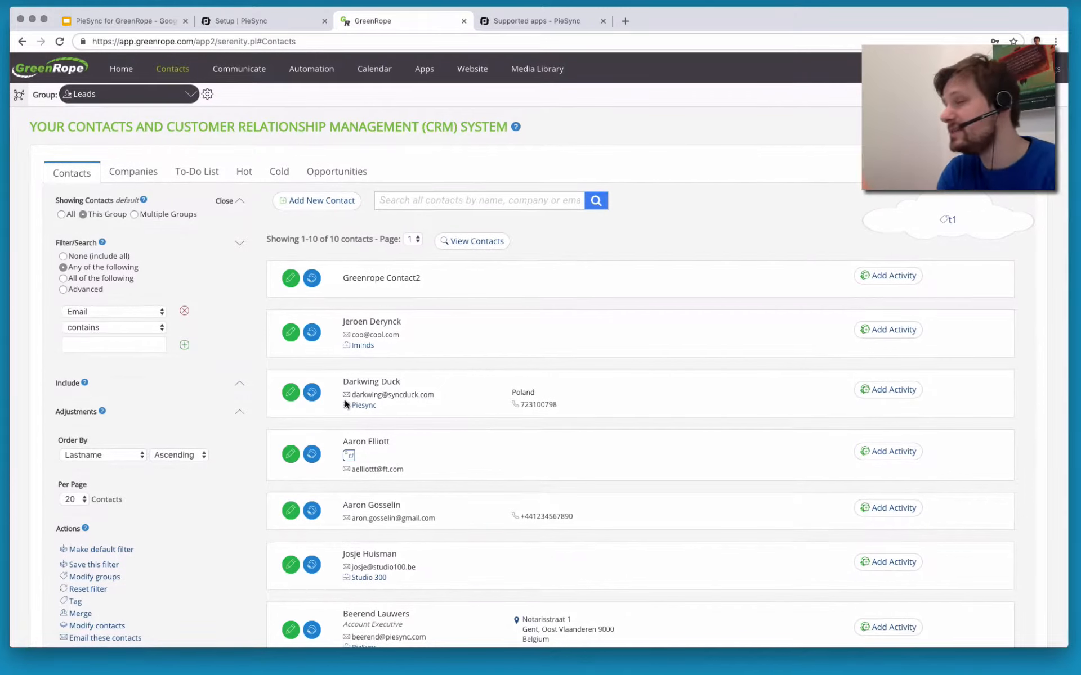
Switch back to the PieSync connection setup and review the two-way sync rules and the default field mappings
left_click(255, 22)
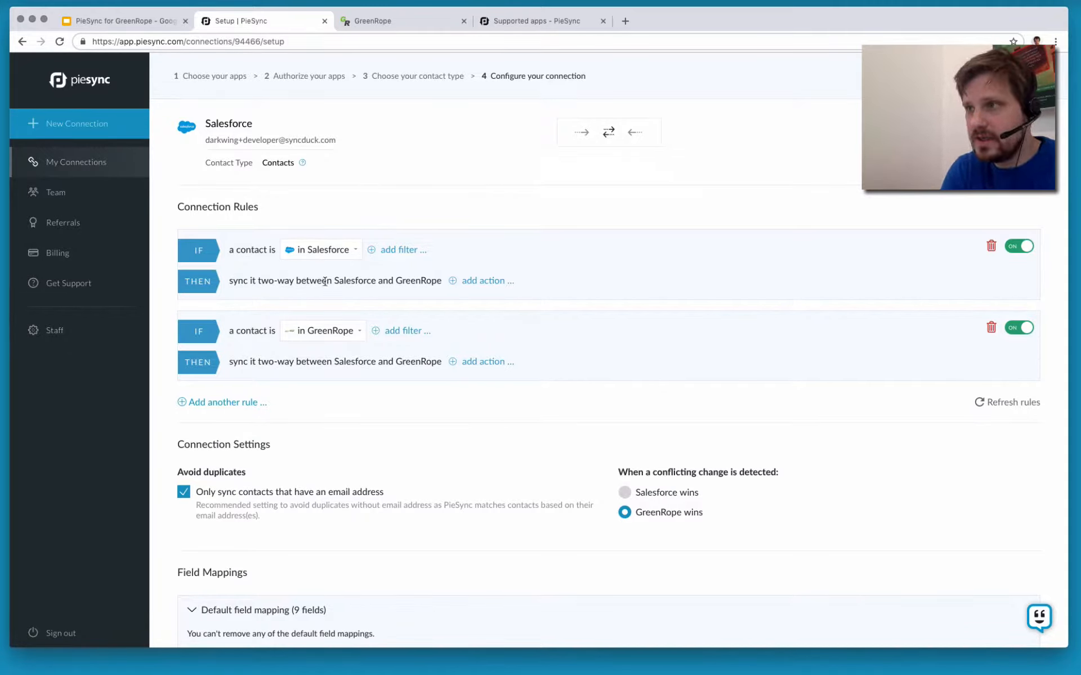
double_click(415, 282)
left_click(415, 282)
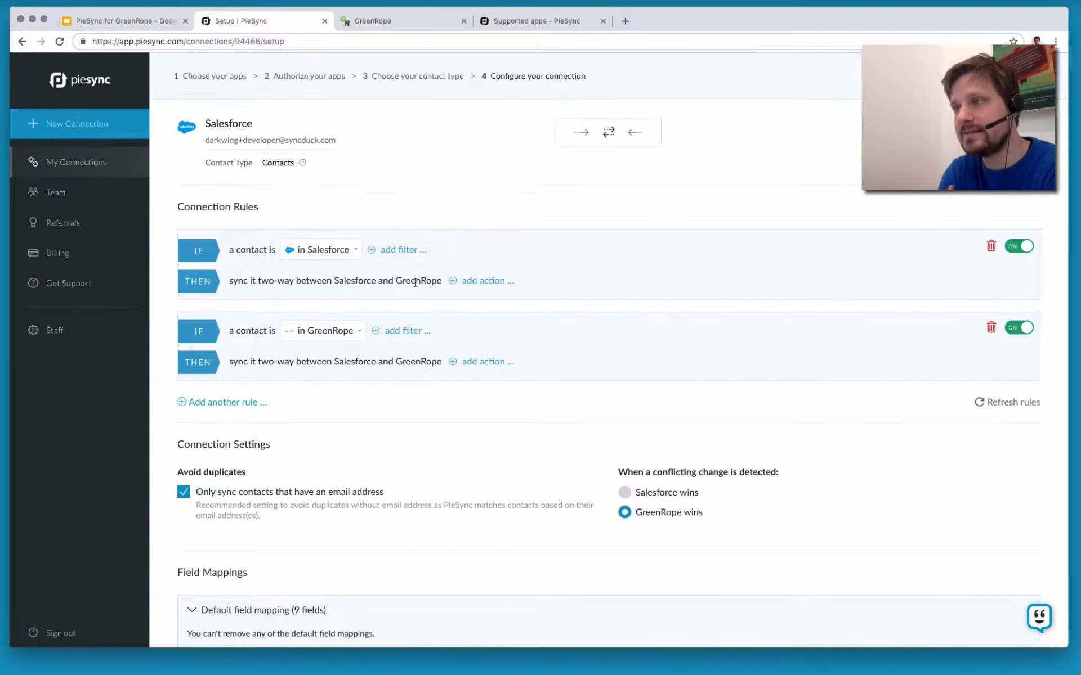
scroll(415, 282, "down", 10)
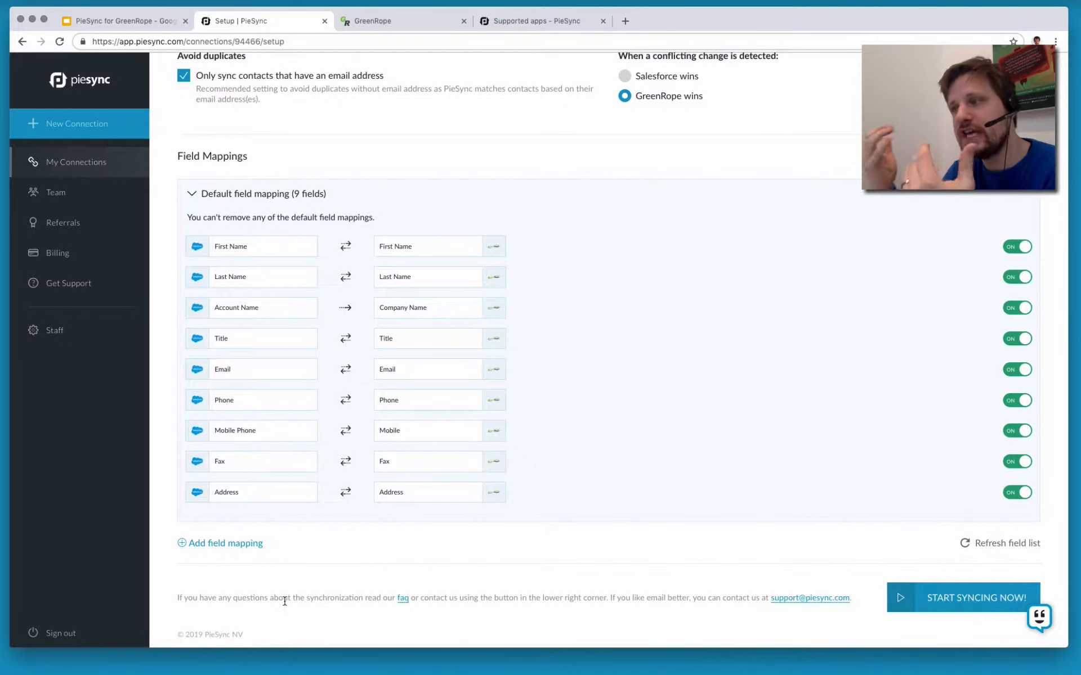
scroll(285, 601, "up", 2)
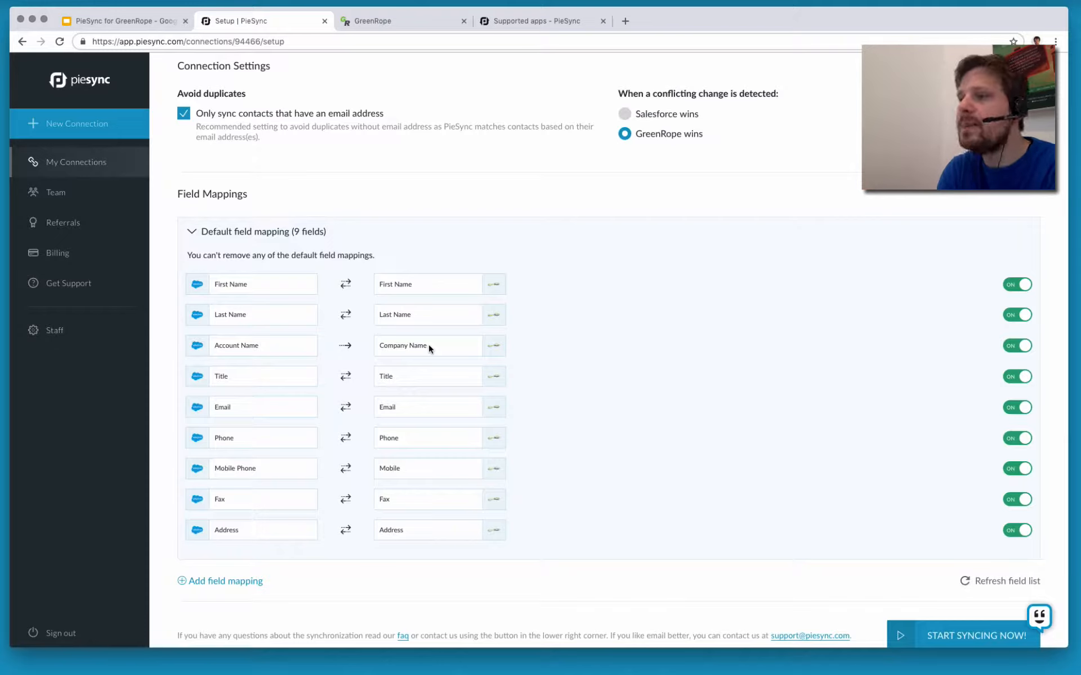
scroll(429, 349, "up", 1)
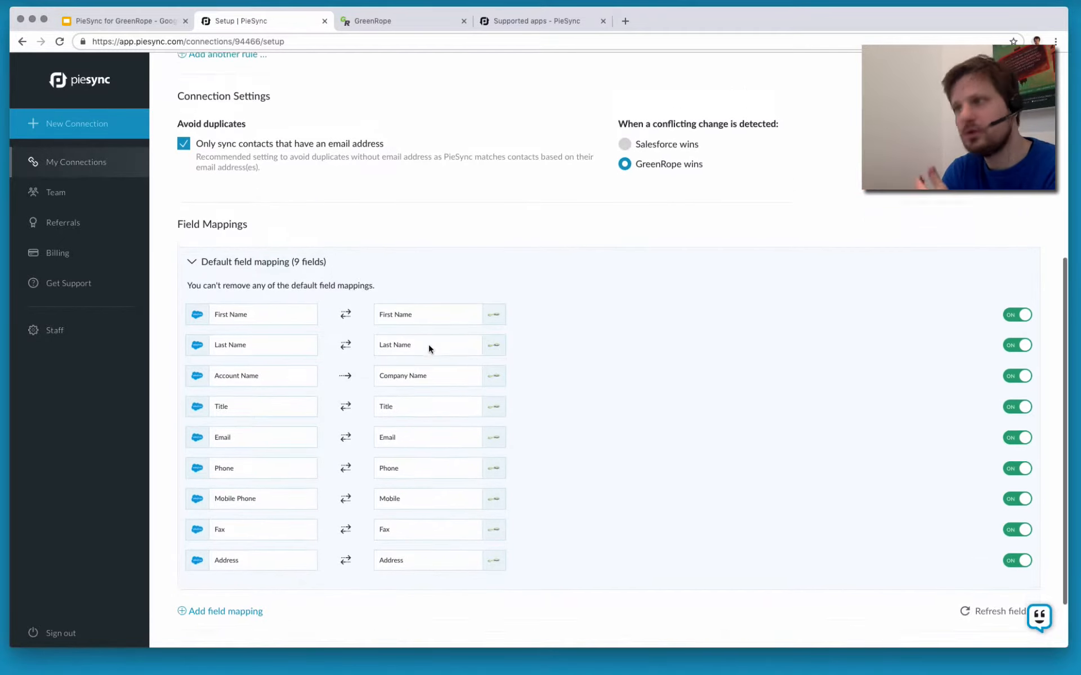
scroll(429, 349, "up", 1)
scroll(429, 349, "up", 1)
scroll(429, 349, "down", 1)
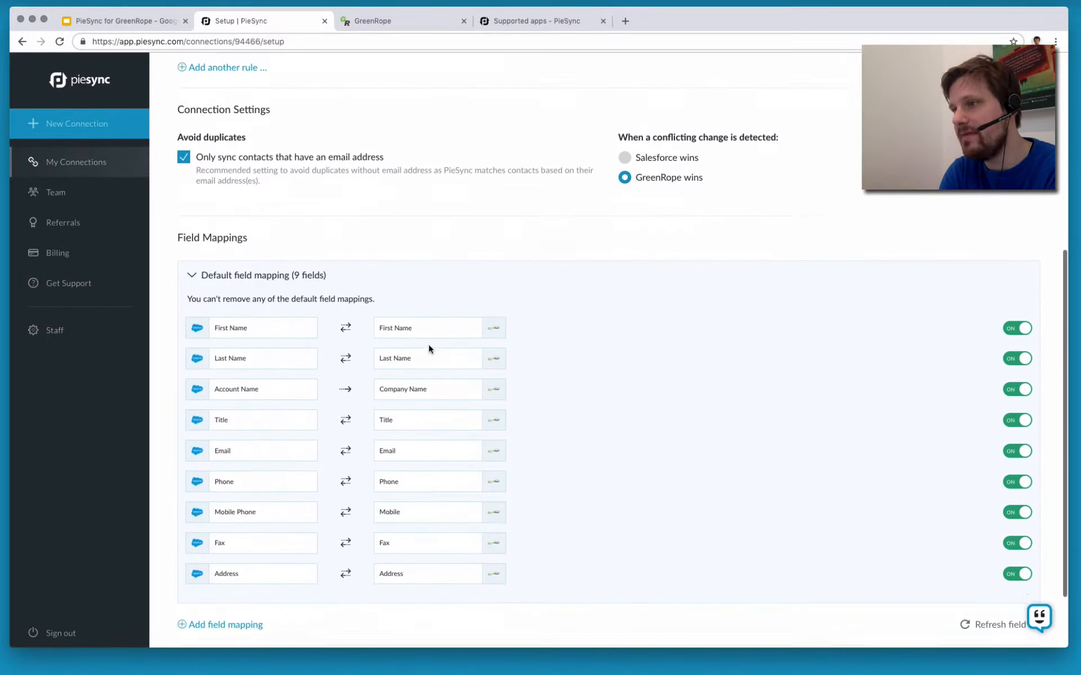
scroll(429, 348, "down", 1)
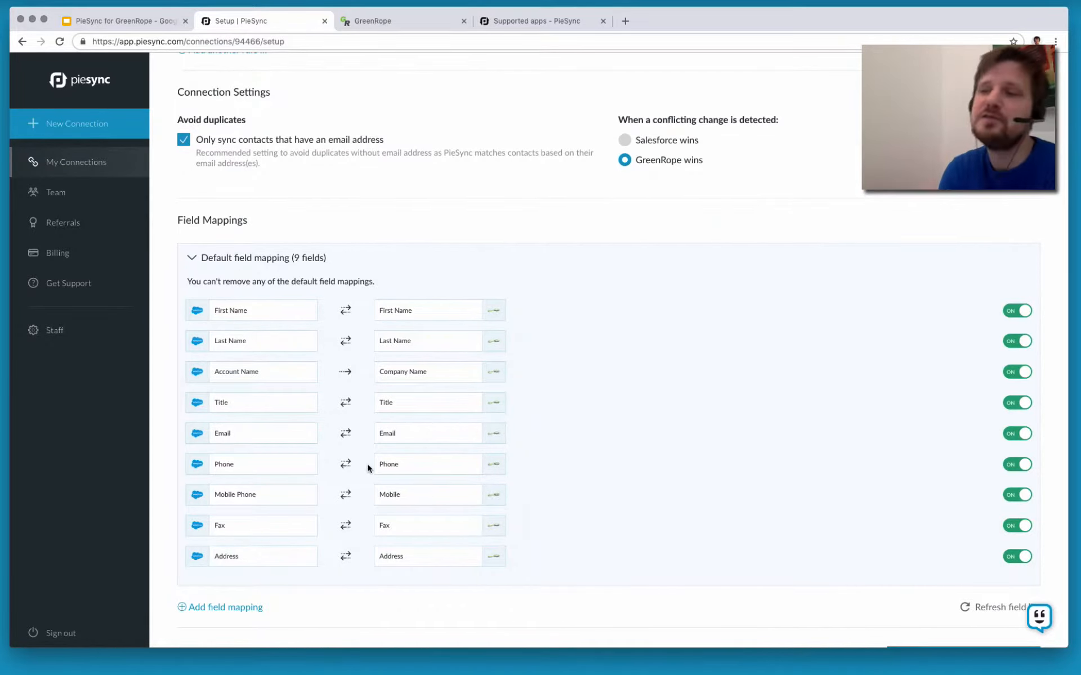
scroll(367, 464, "up", 1)
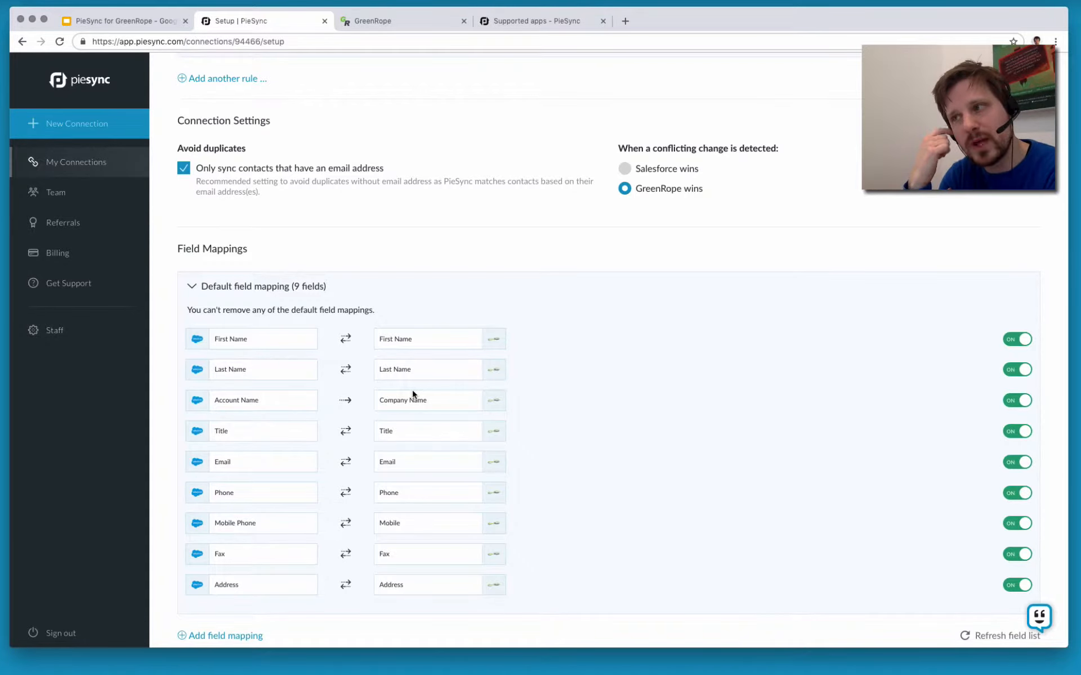
scroll(413, 394, "up", 1)
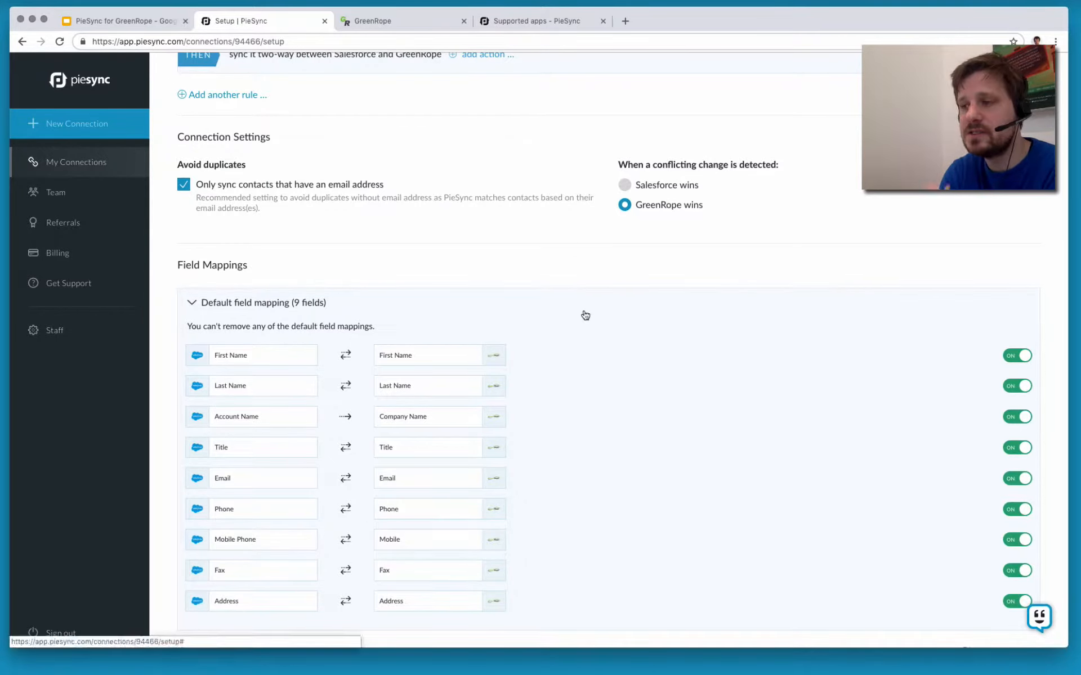
Set the conflicting change option to Salesforce wins and return it to GreenRope wins
scroll(586, 315, "up", 5)
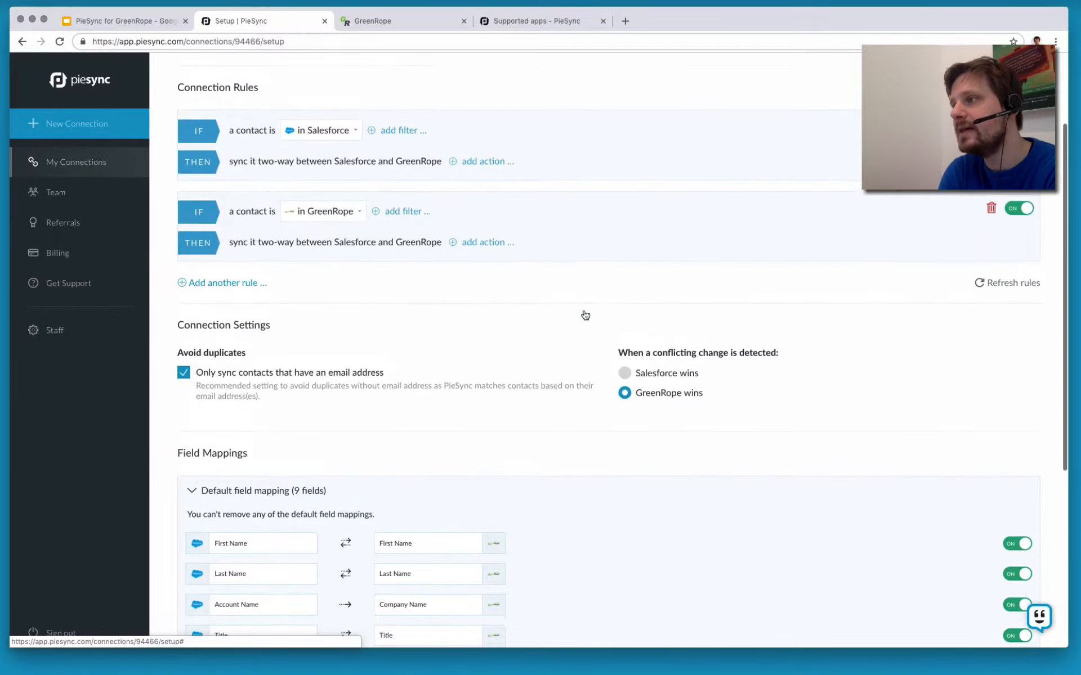
double_click(666, 355)
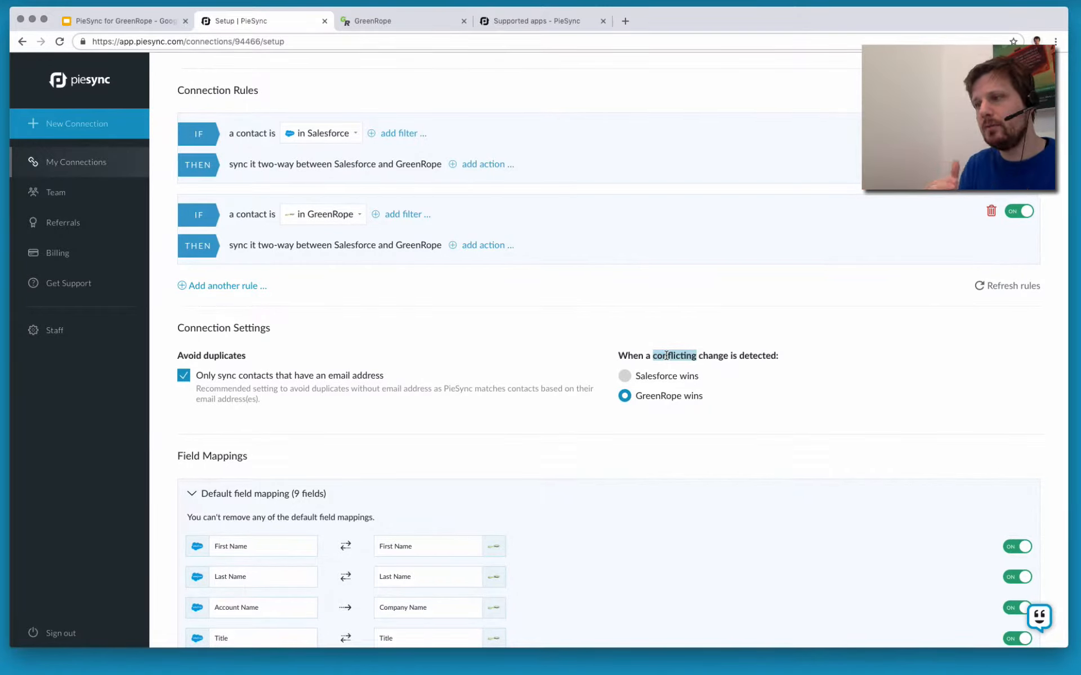
left_click(626, 378)
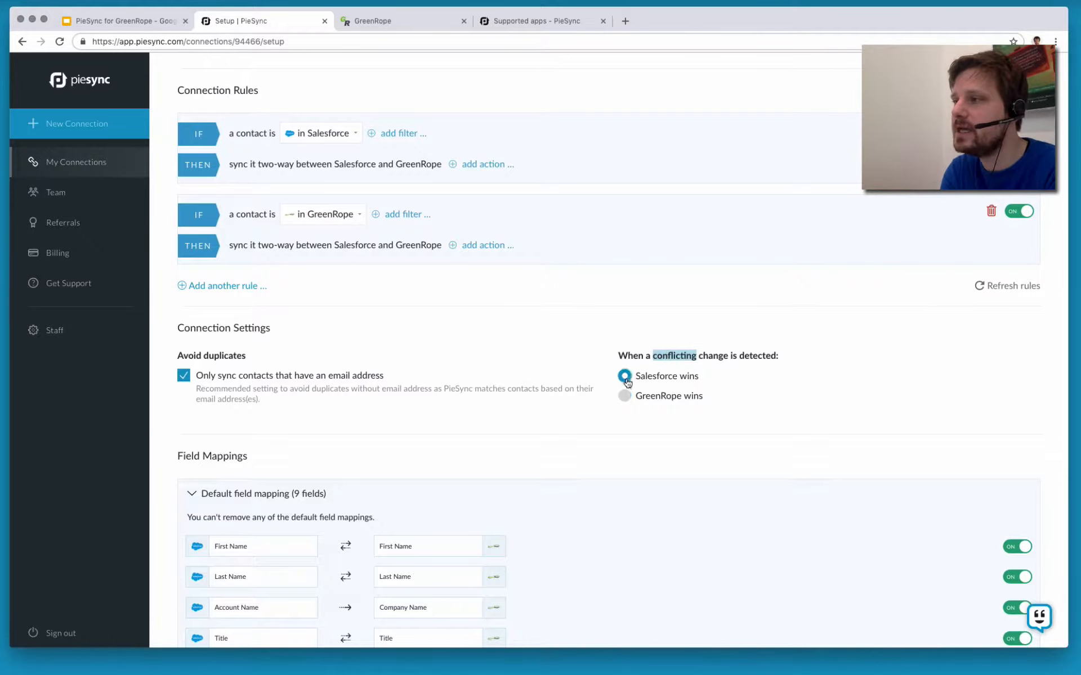
left_click(624, 397)
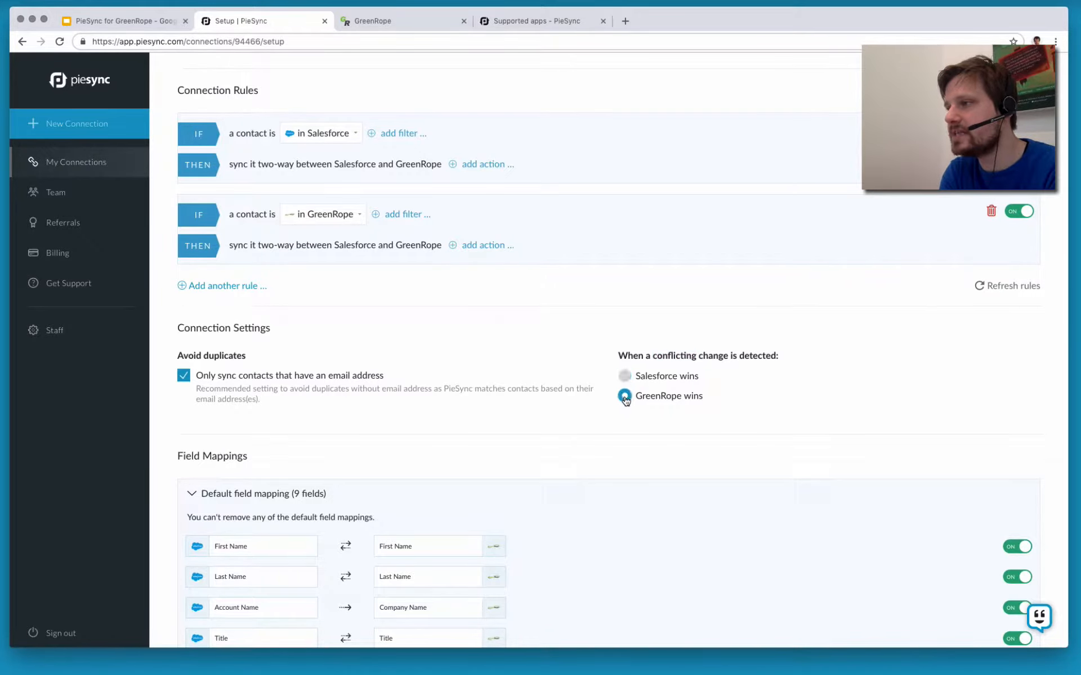
Switch the default Email field mapping off and back on
scroll(624, 396, "down", 5)
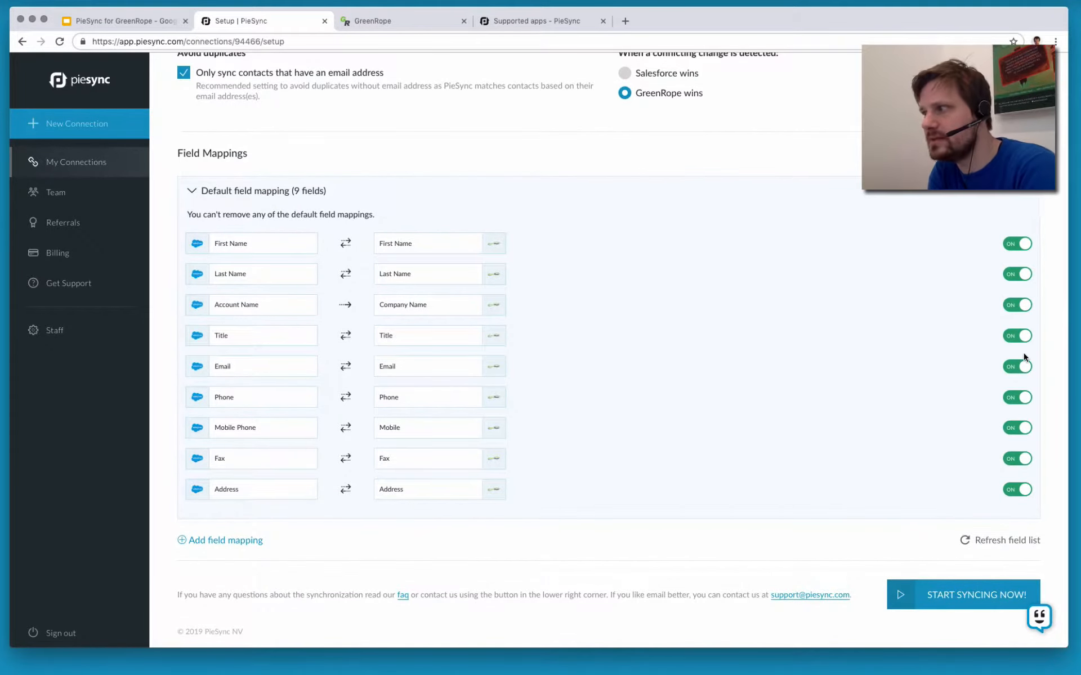
left_click(1021, 369)
left_click(1022, 369)
Check which apps can be chosen as the contact source in the first connection rule, keeping Salesforce
scroll(800, 274, "up", 7)
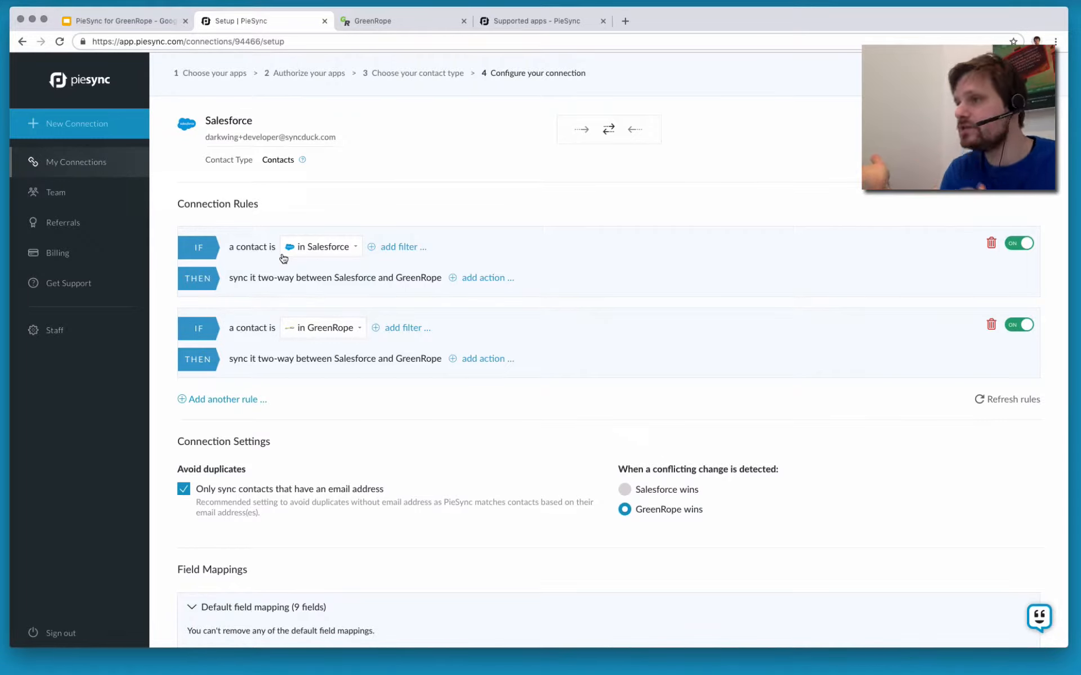
left_click(282, 255)
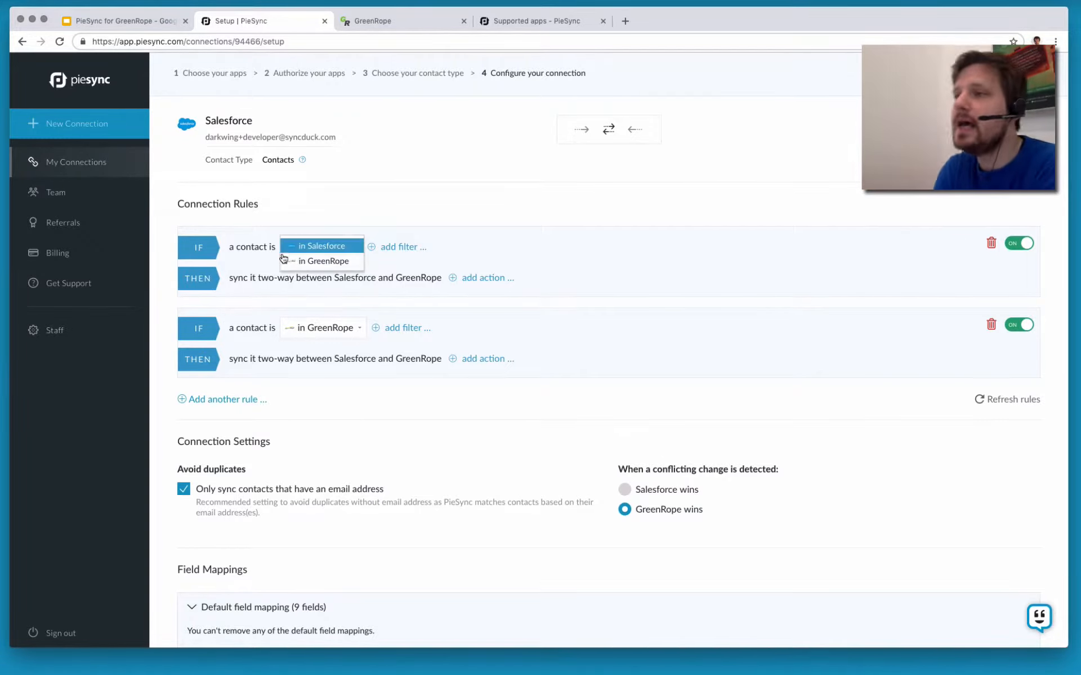
left_click(252, 322)
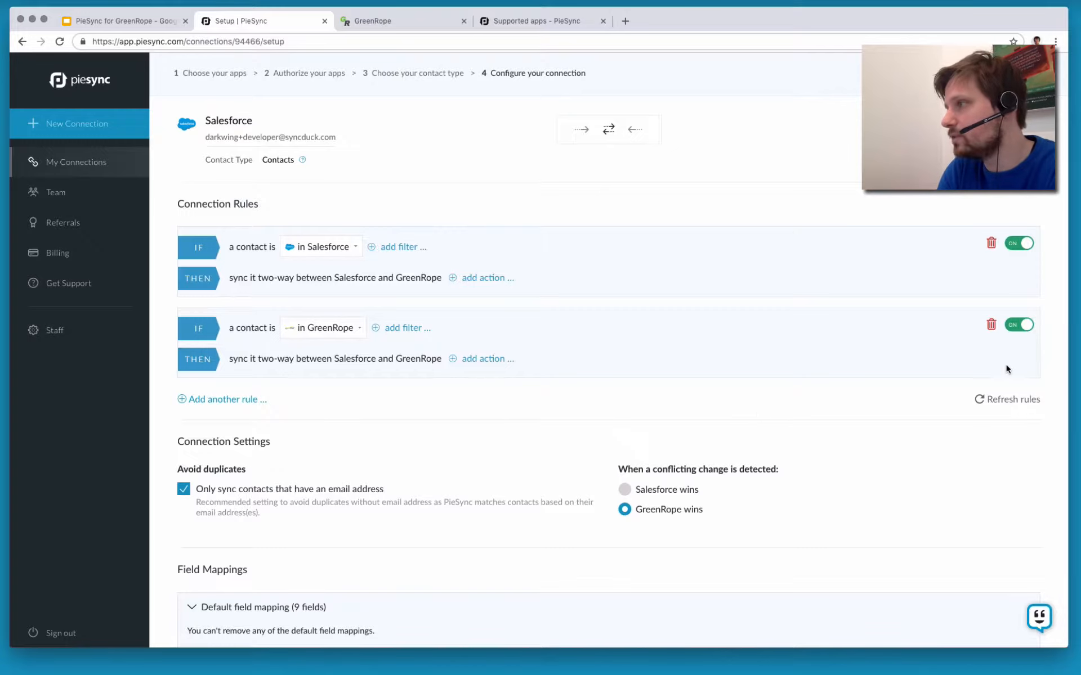
Turn off the rule for contacts in GreenRope and add a new custom field mapping row
left_click(1022, 325)
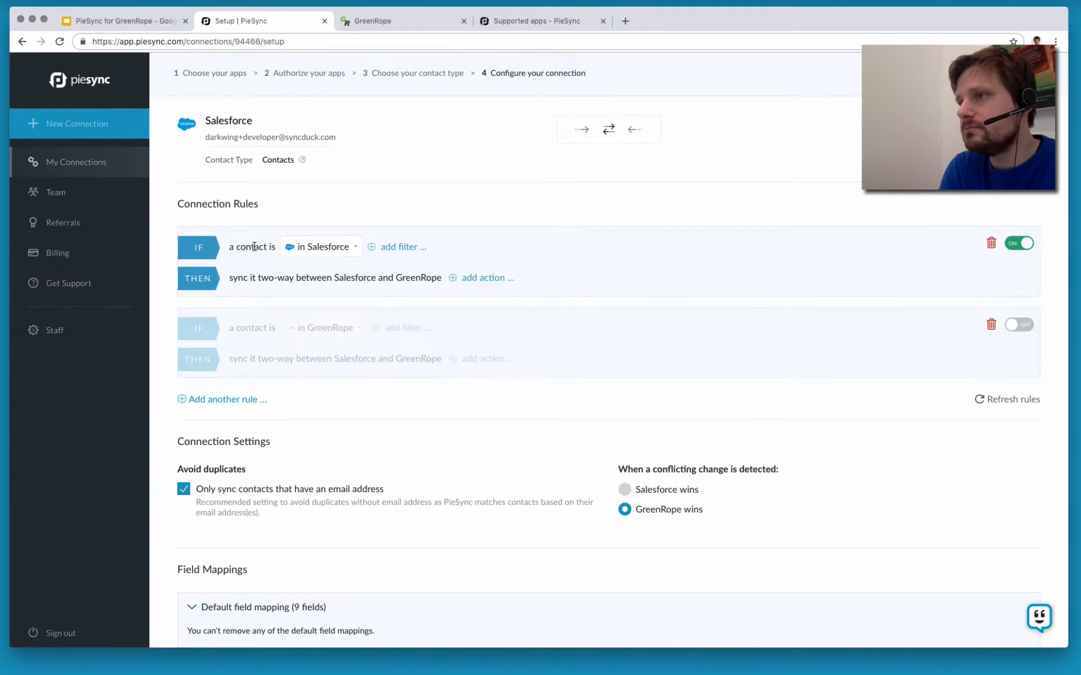
scroll(254, 246, "down", 7)
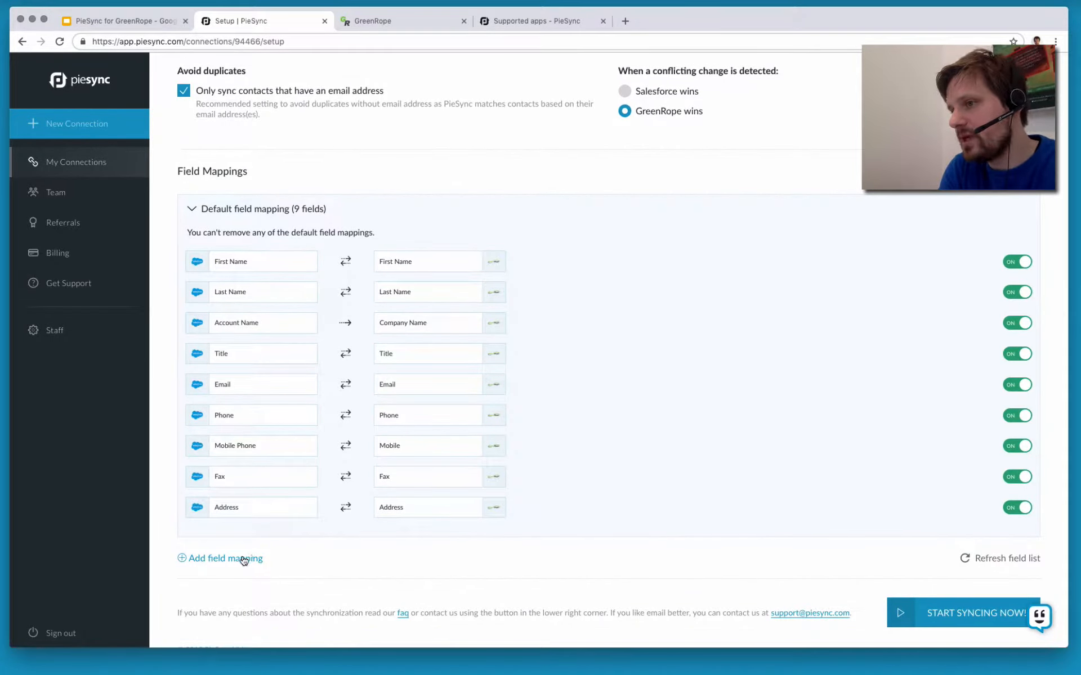
left_click(243, 560)
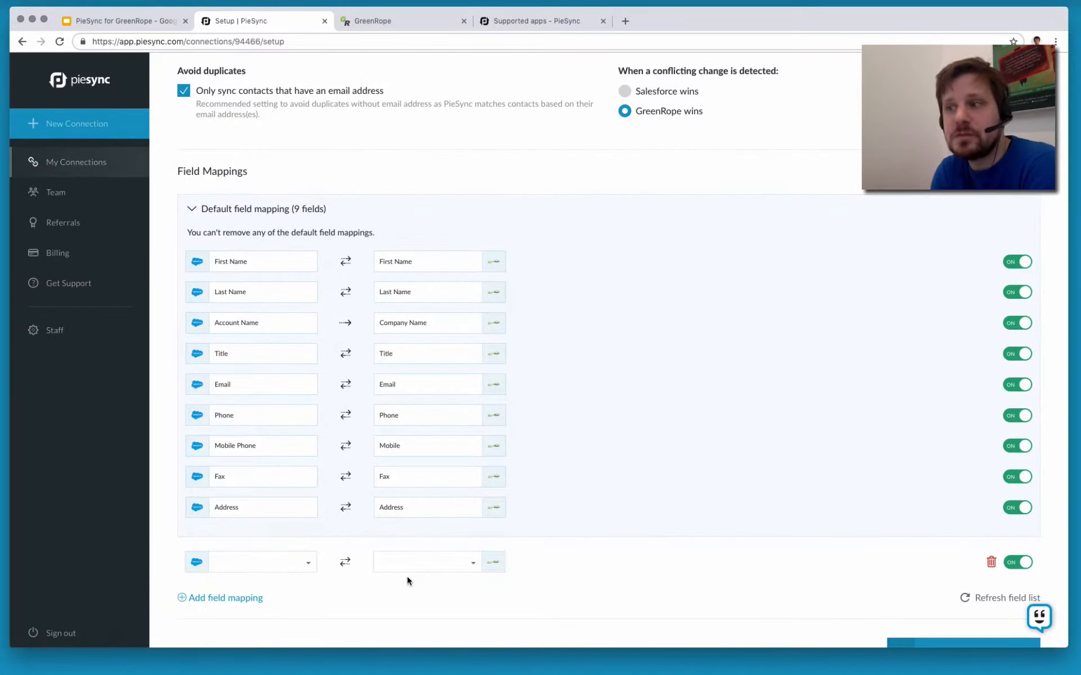
Map the Salesforce field cf_text to GreenRope's Custom Field Open Text in the new field mapping row
left_click(425, 569)
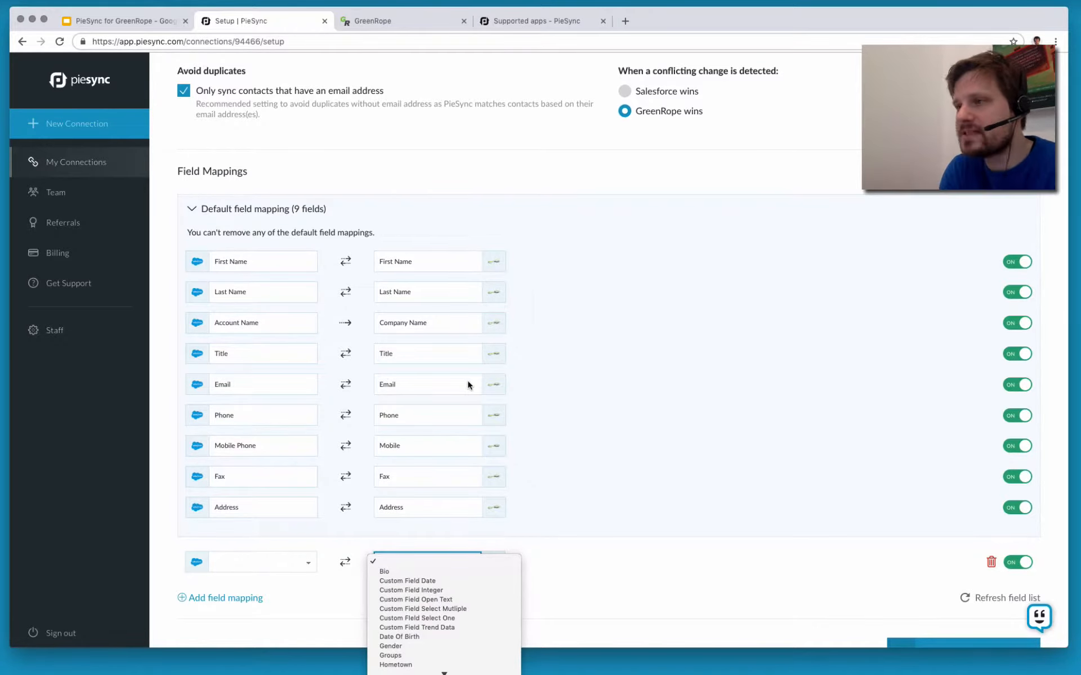
scroll(514, 391, "down", 2)
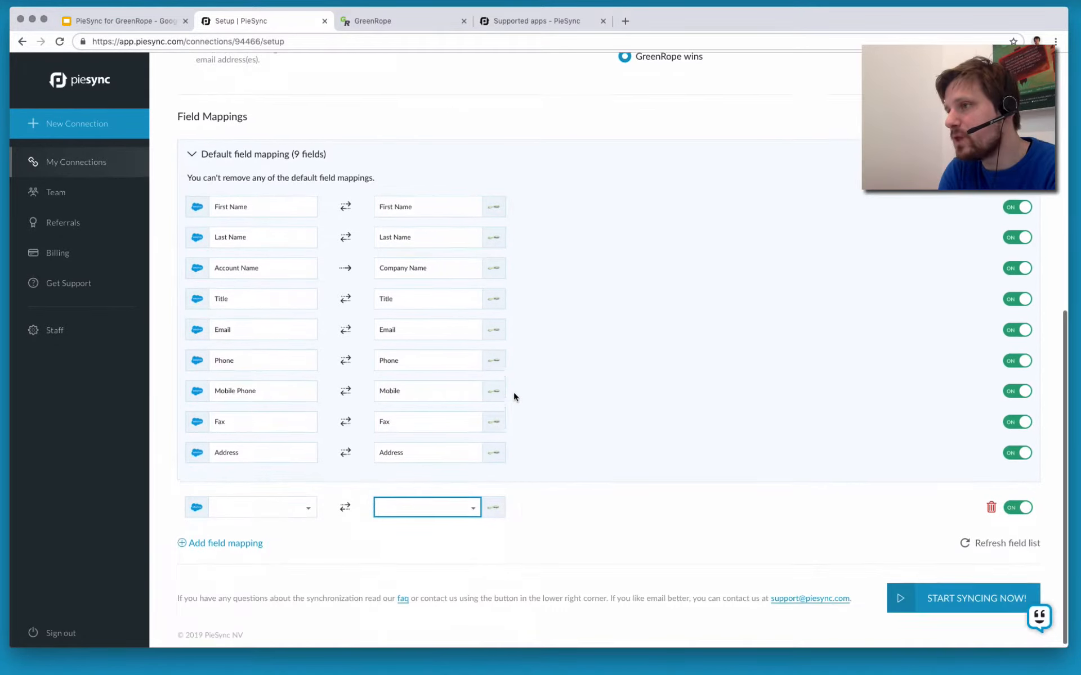
left_click(407, 503)
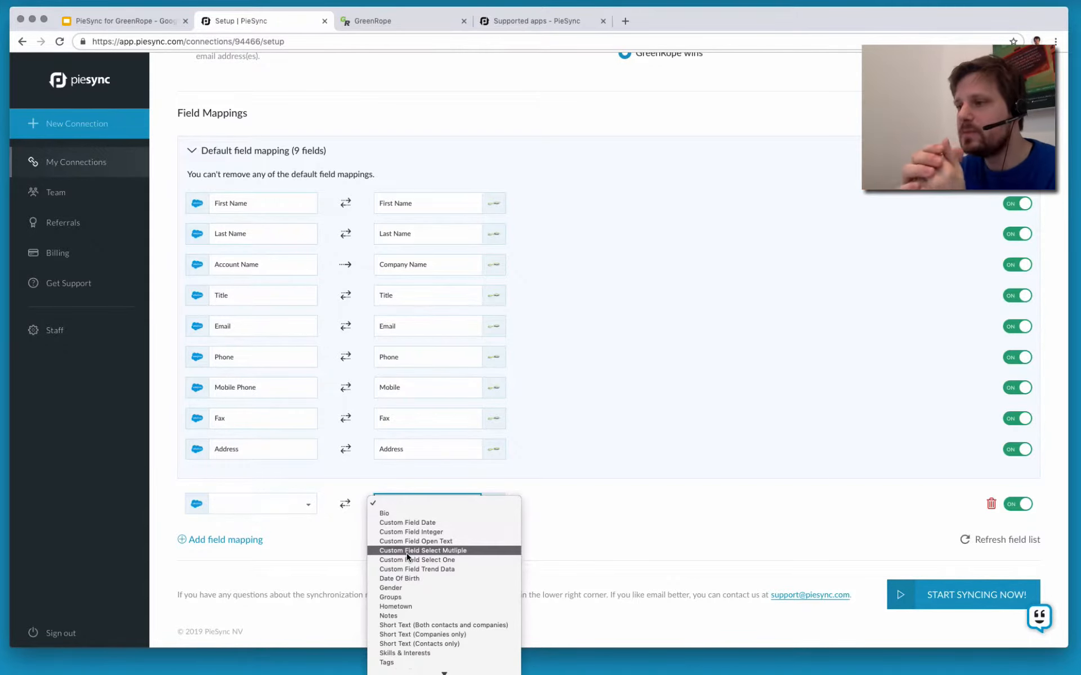
left_click(291, 512)
left_click(291, 512)
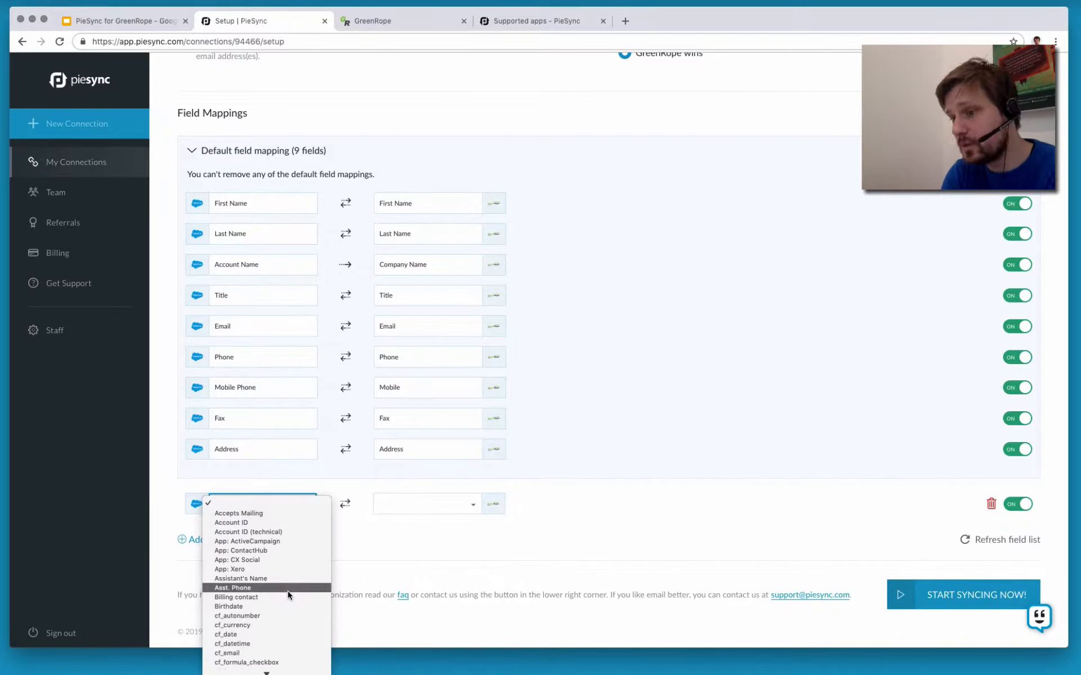
scroll(276, 636, "down", 6)
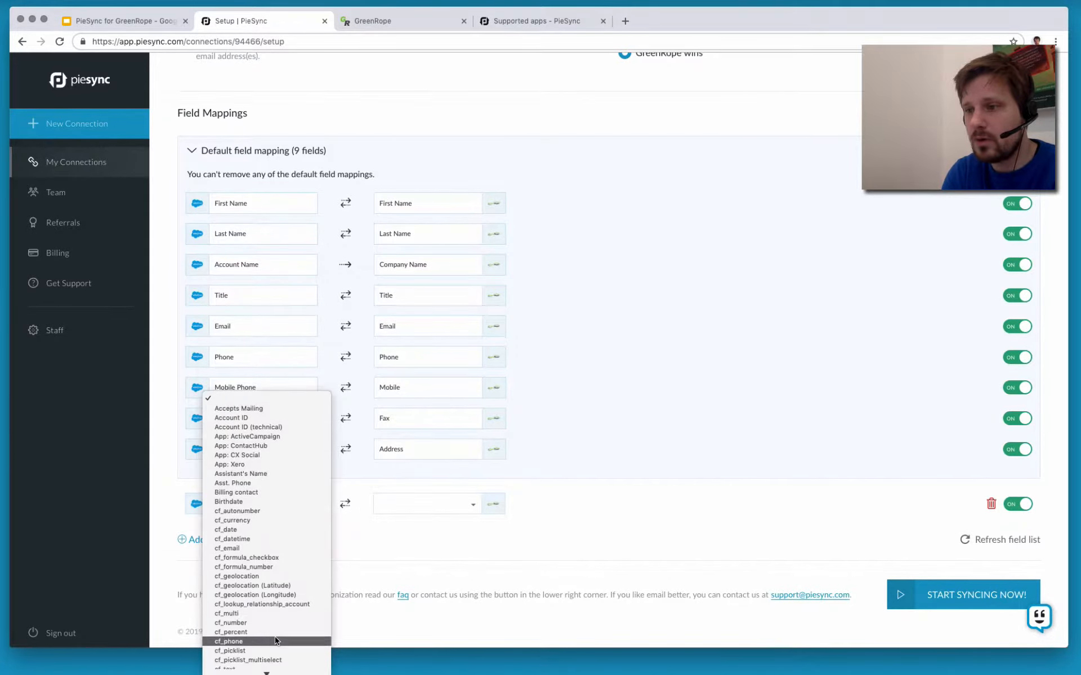
left_click(273, 606)
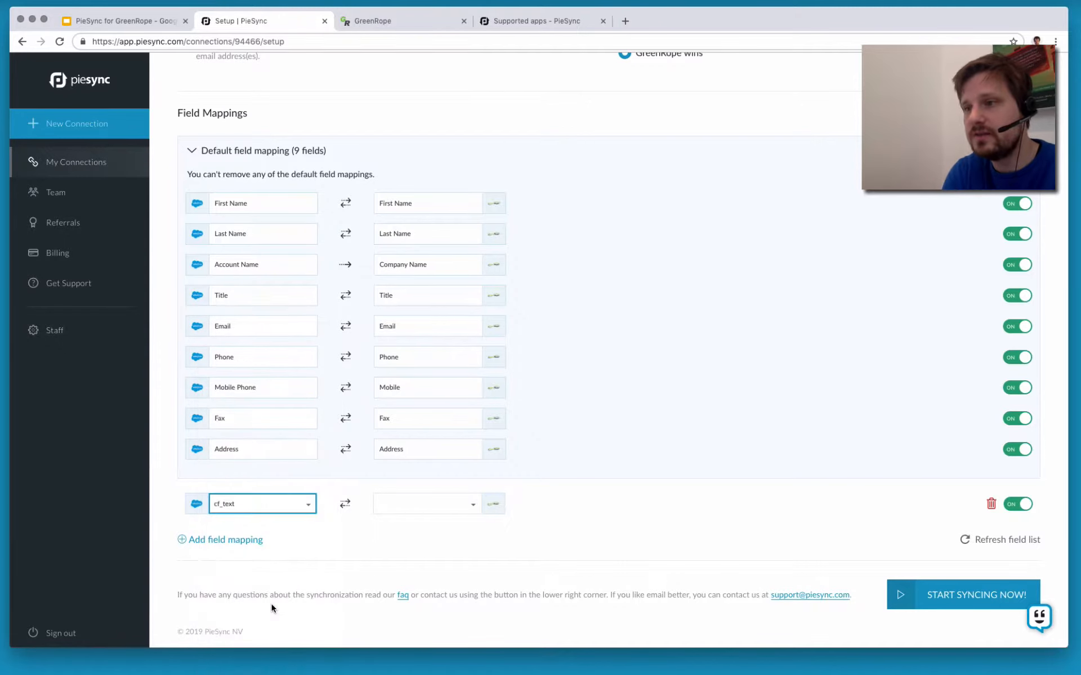
left_click(426, 505)
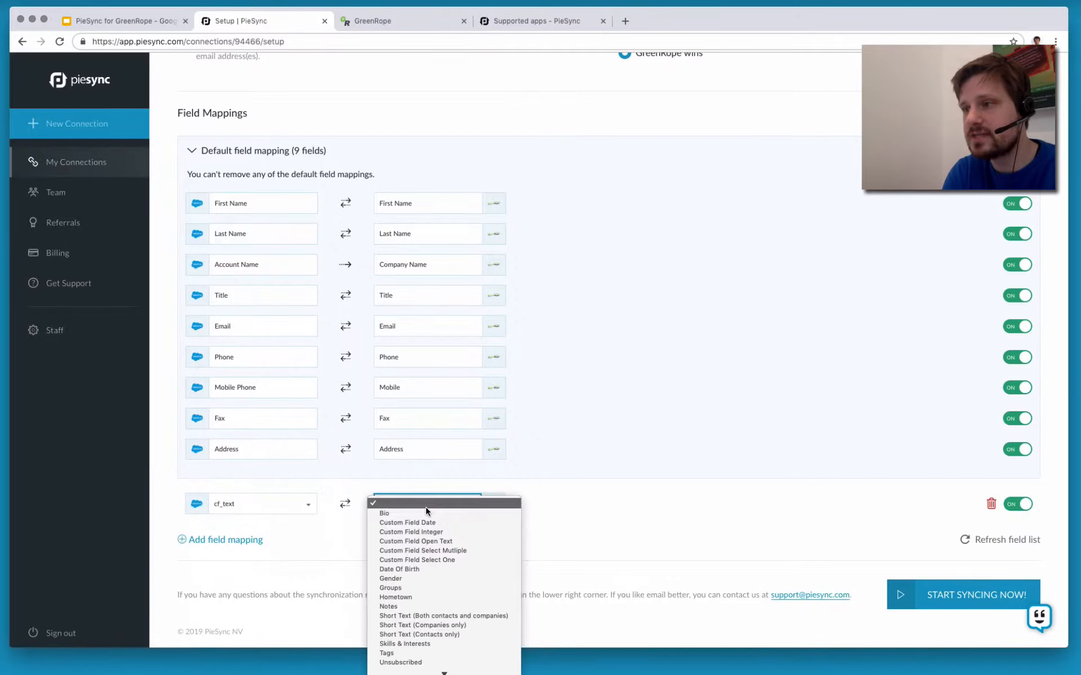
left_click(434, 542)
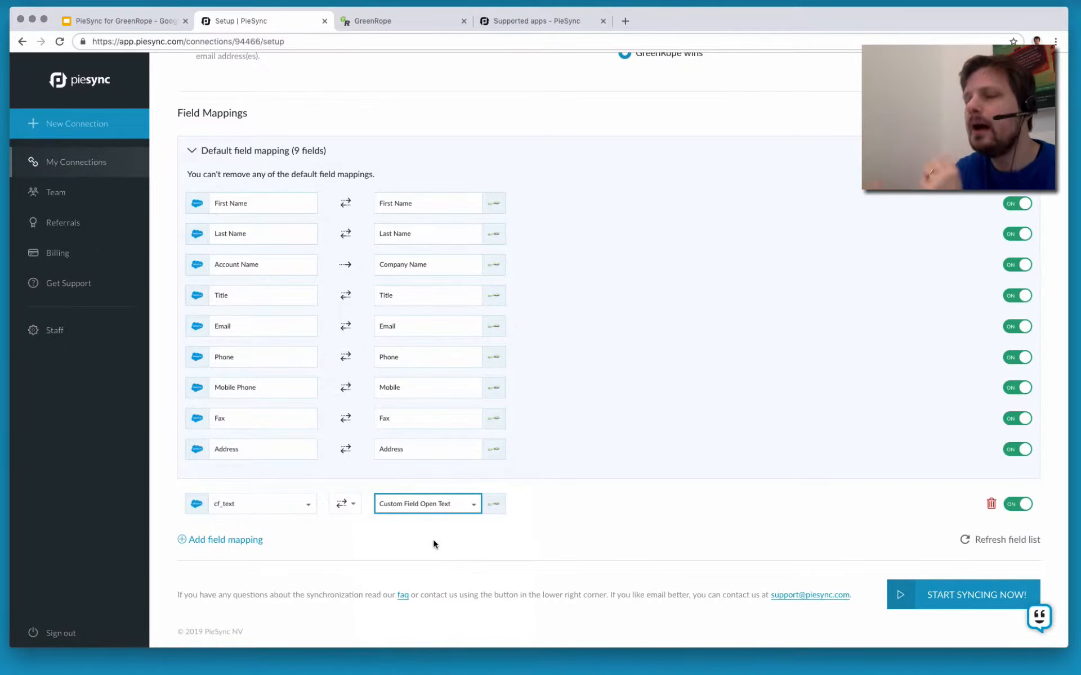
scroll(433, 540, "up", 1)
left_click(433, 542)
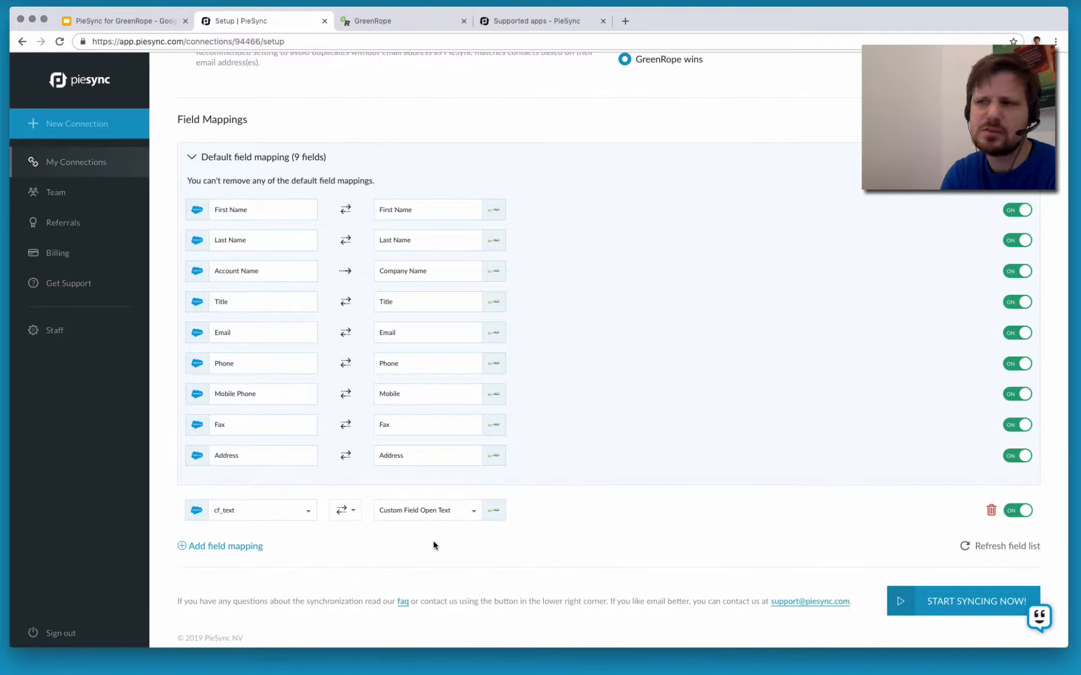
Add another connection rule for contacts in Salesforce, filtered by Accepts Mailing is on
scroll(387, 465, "up", 8)
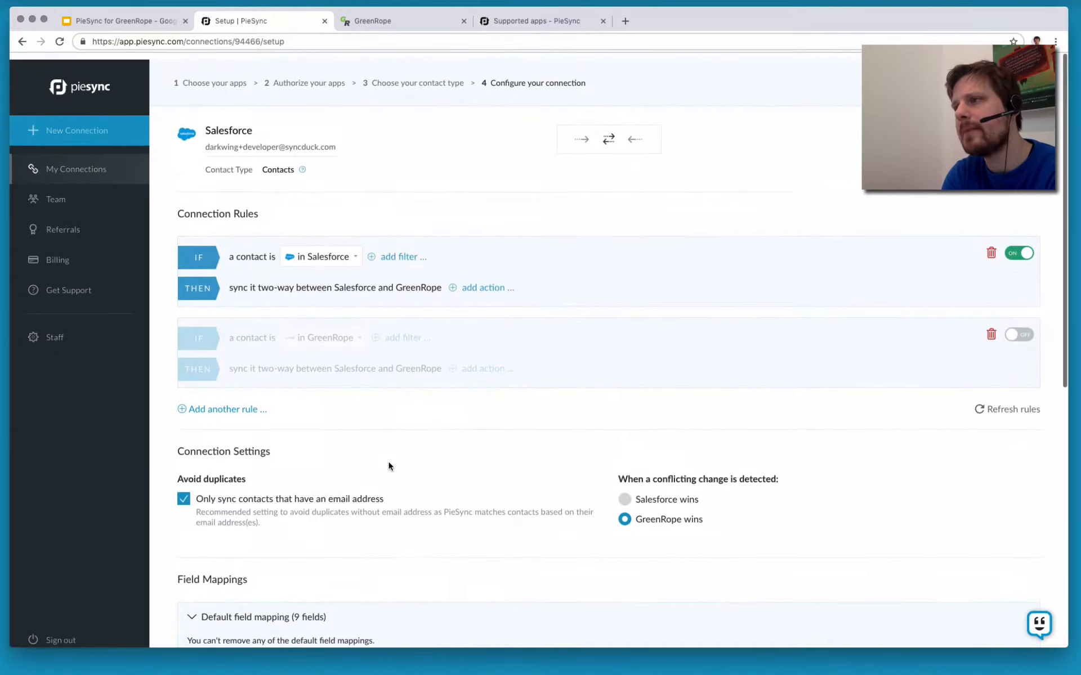
left_click(236, 402)
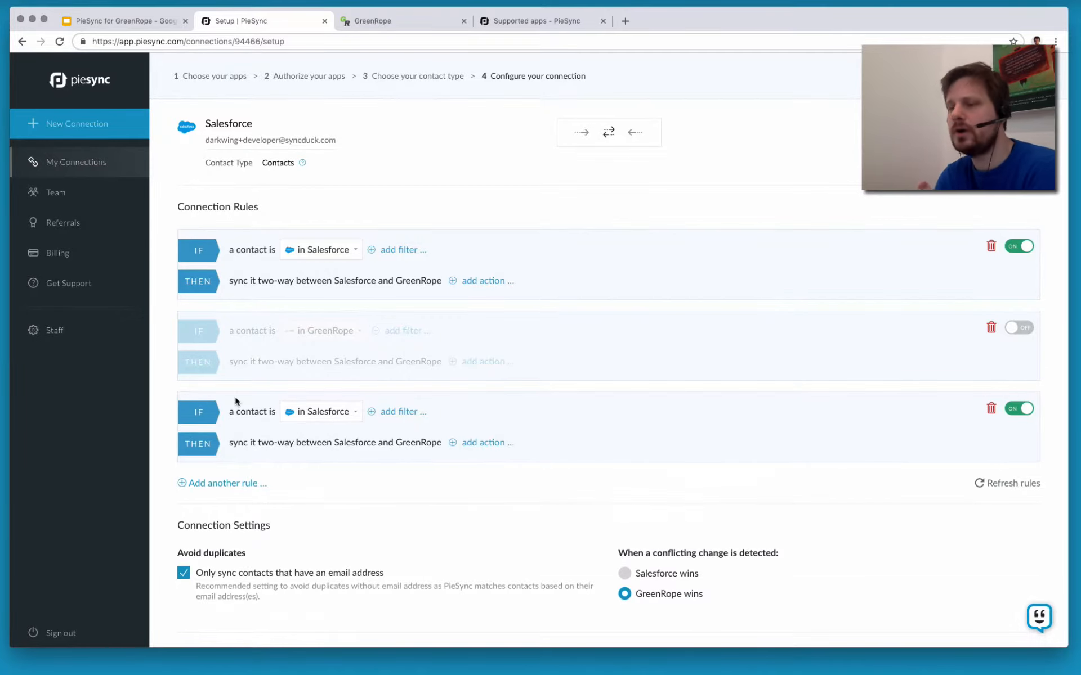
left_click(373, 420)
scroll(372, 419, "down", 1)
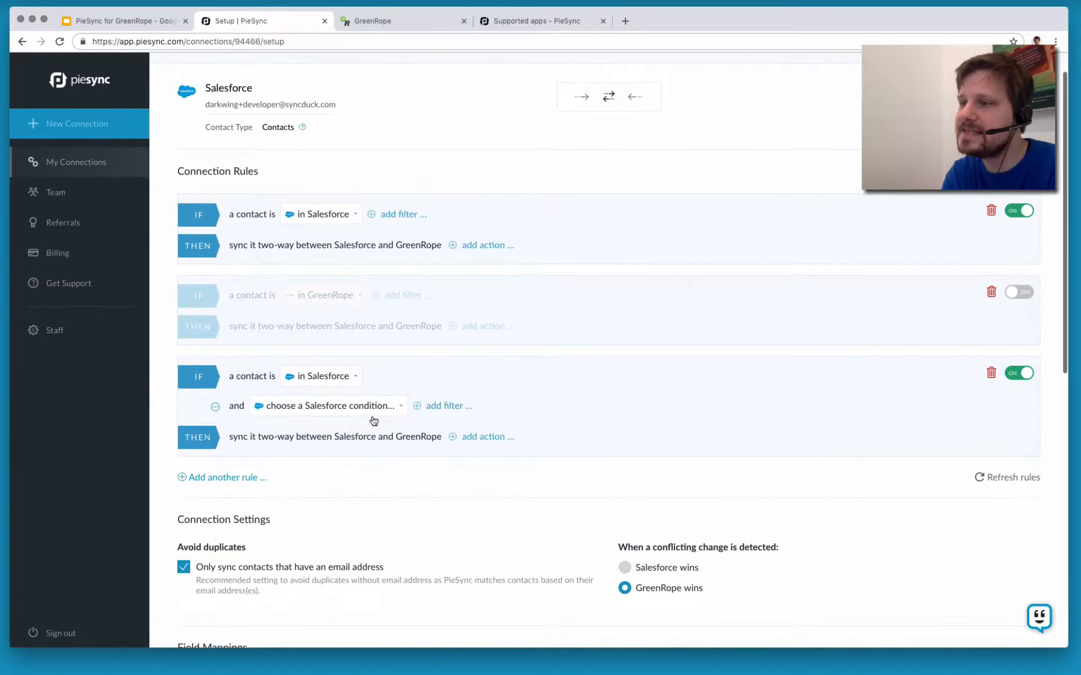
left_click(369, 416)
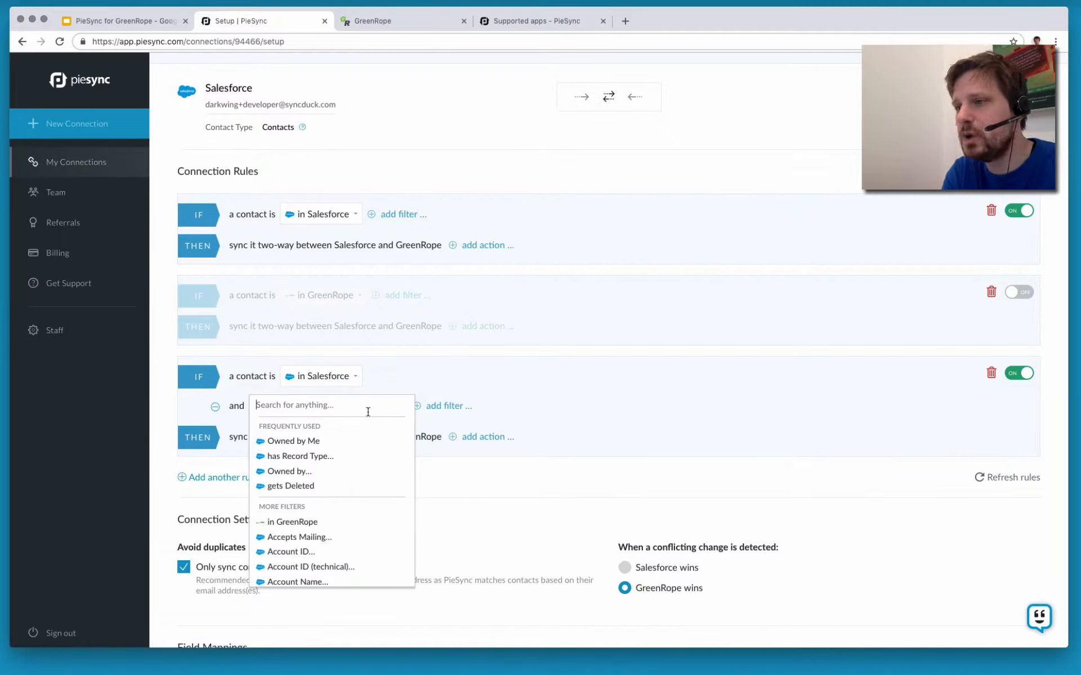
scroll(309, 514, "down", 1)
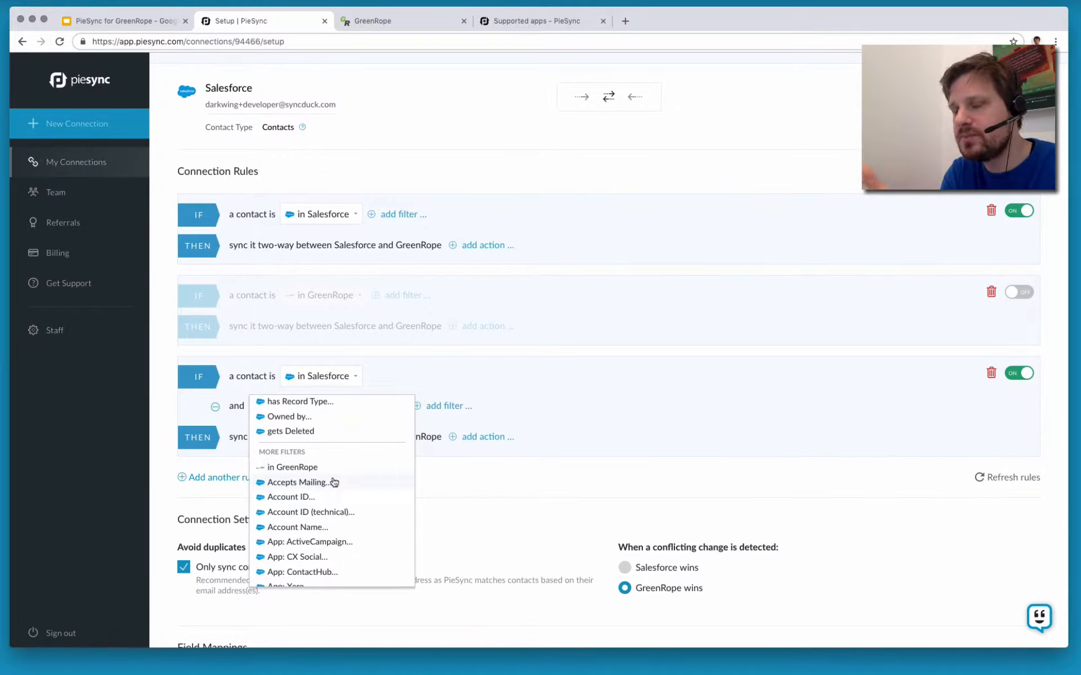
left_click(334, 482)
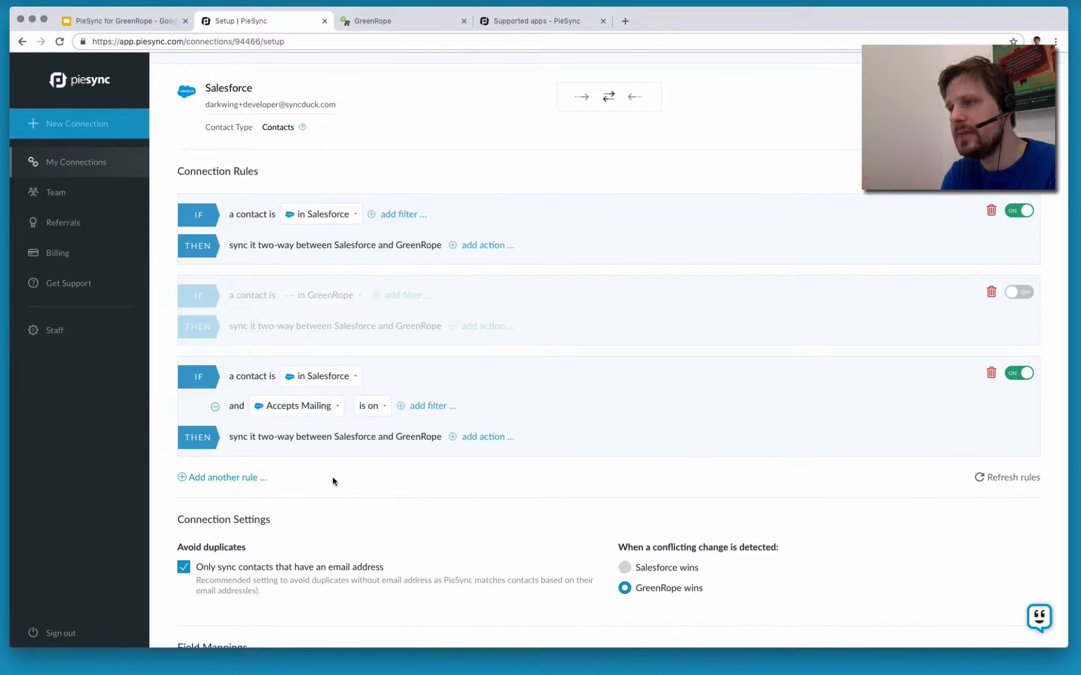
Give the new rule a GreenRope add to Group action and remove the extra empty action row
left_click(495, 438)
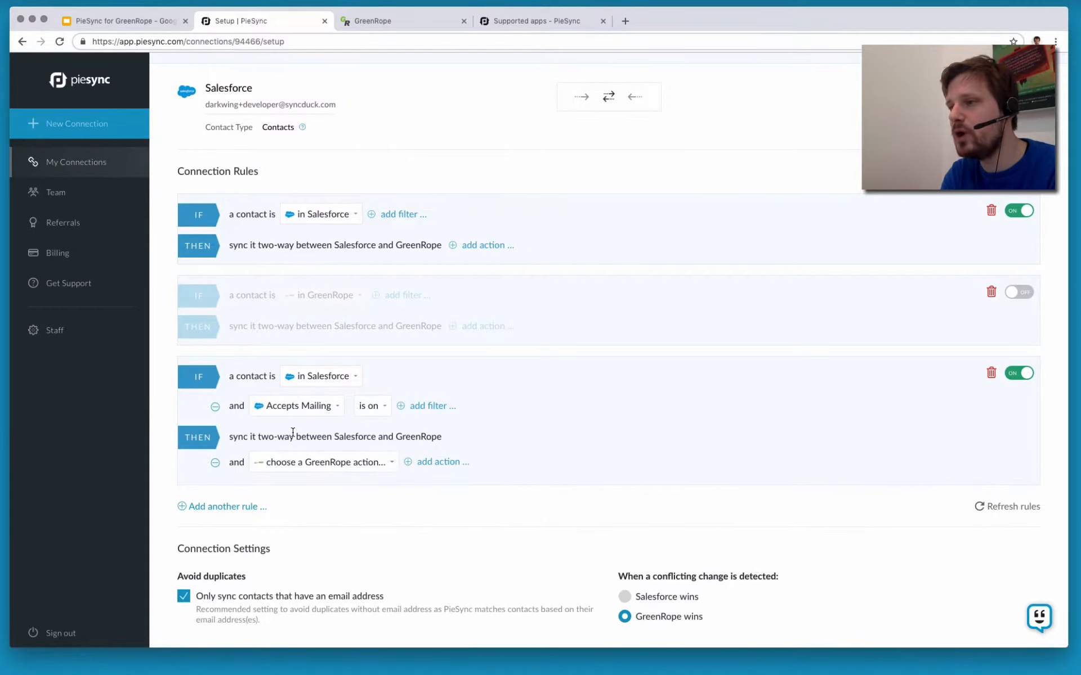
left_click(289, 463)
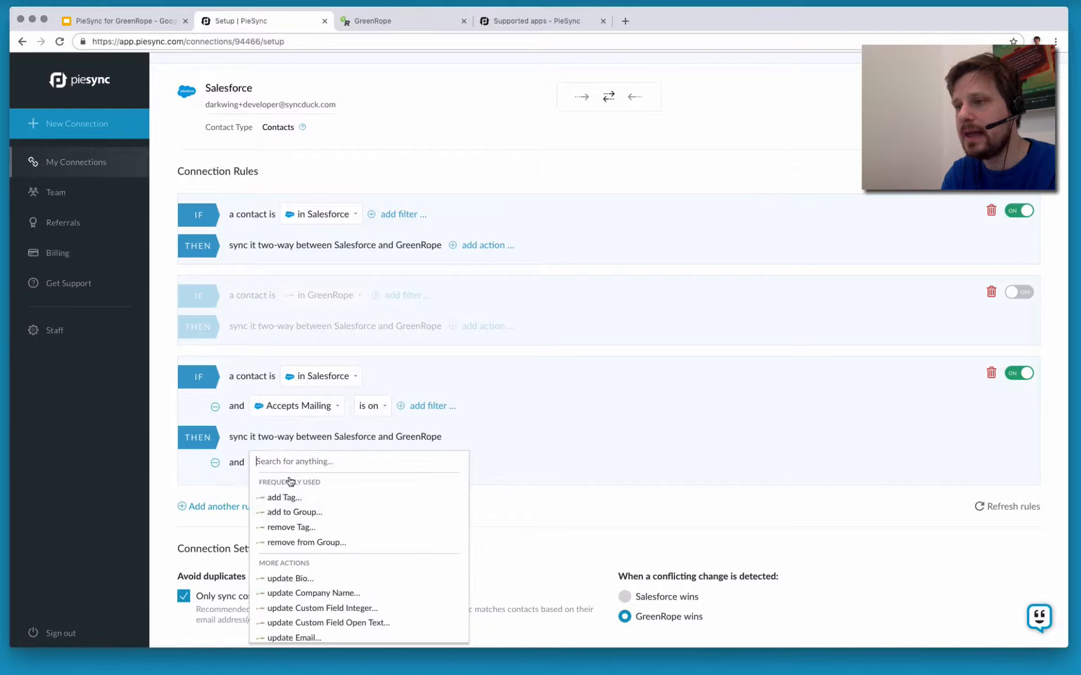
left_click(348, 518)
left_click(432, 465)
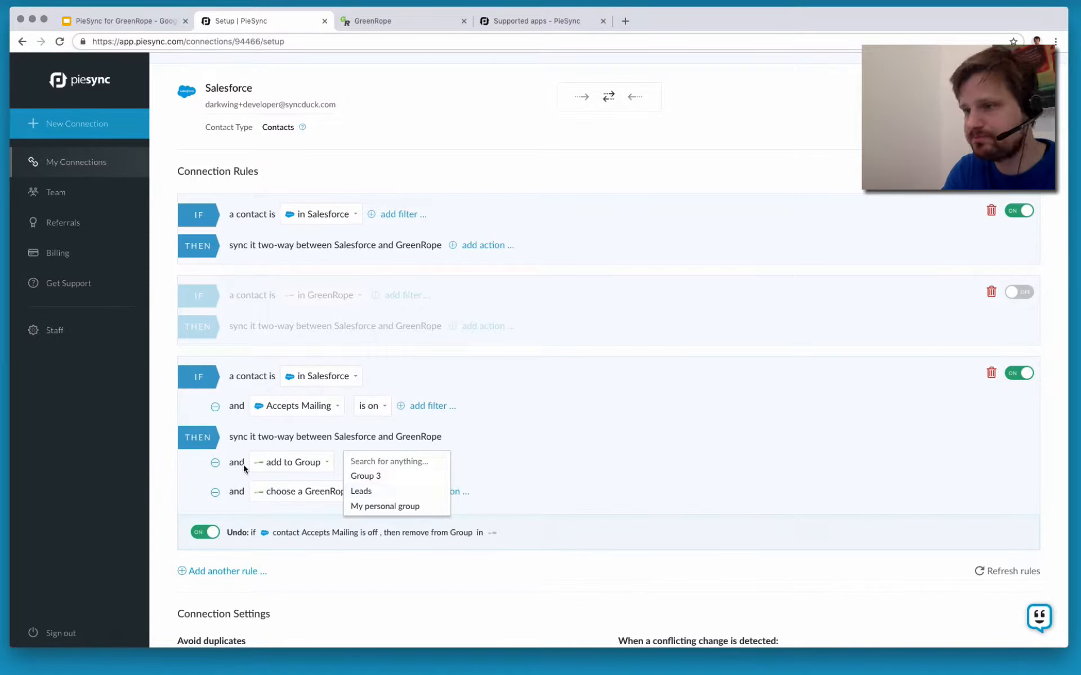
left_click(208, 495)
left_click(216, 494)
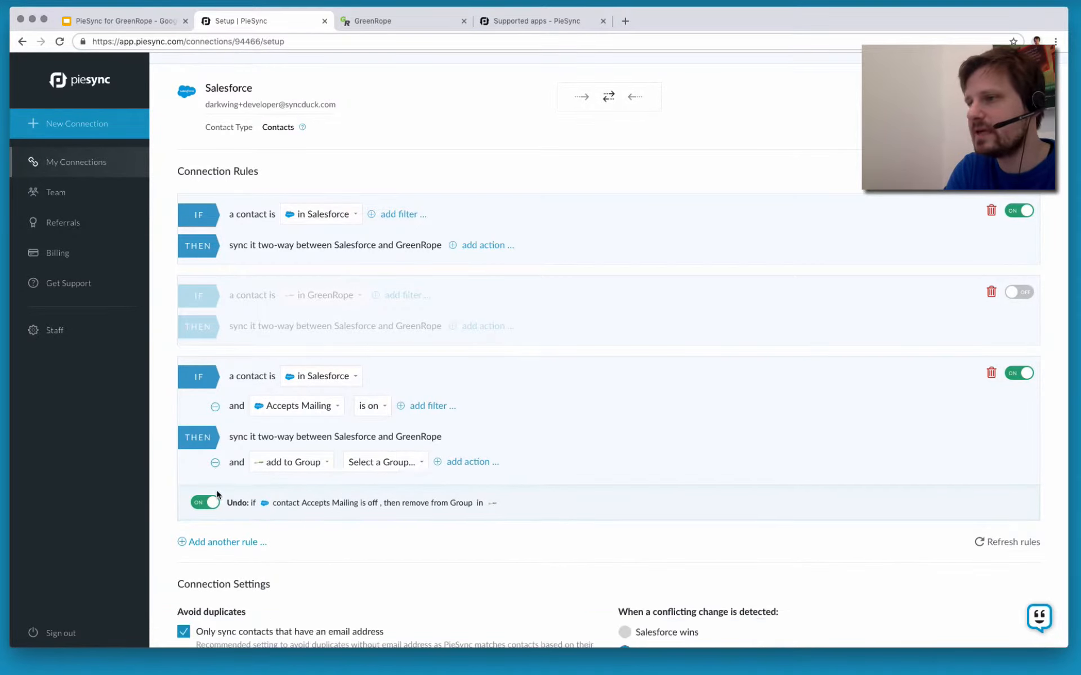
Change the new rule's GreenRope action to add Tag with Tag1
left_click(302, 464)
left_click(280, 498)
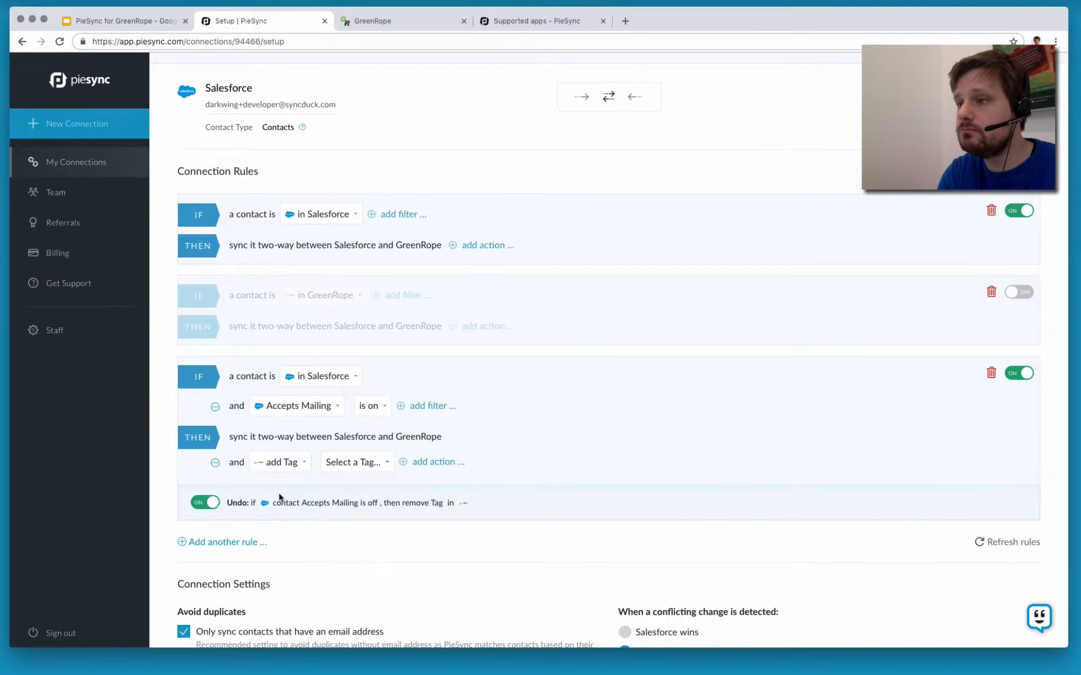
left_click(362, 472)
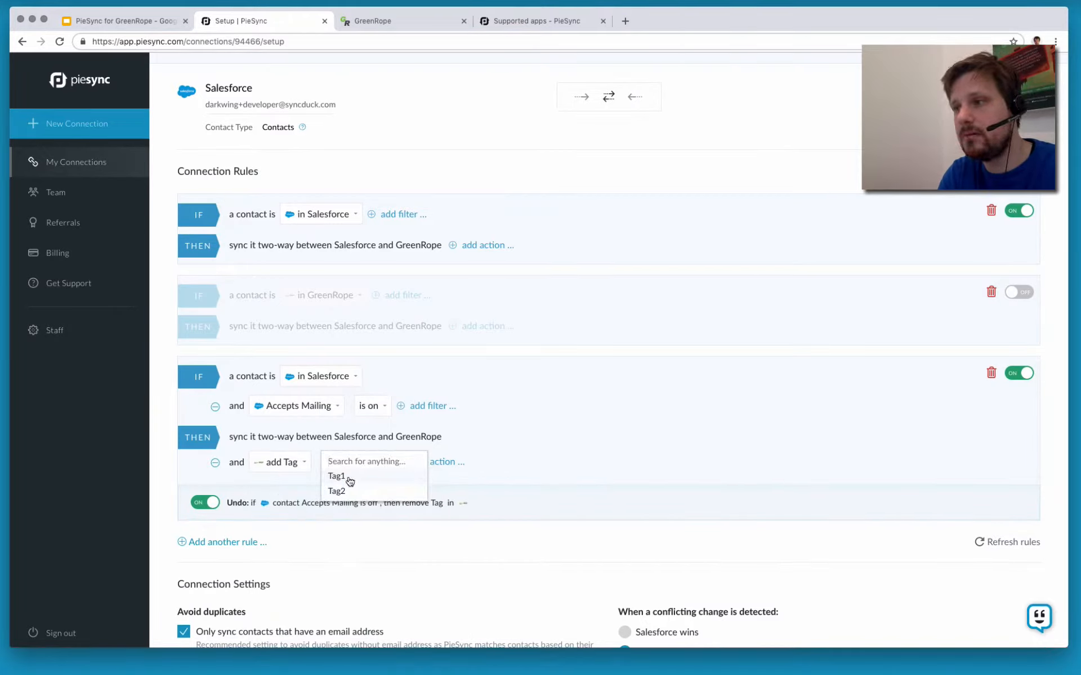
left_click(348, 477)
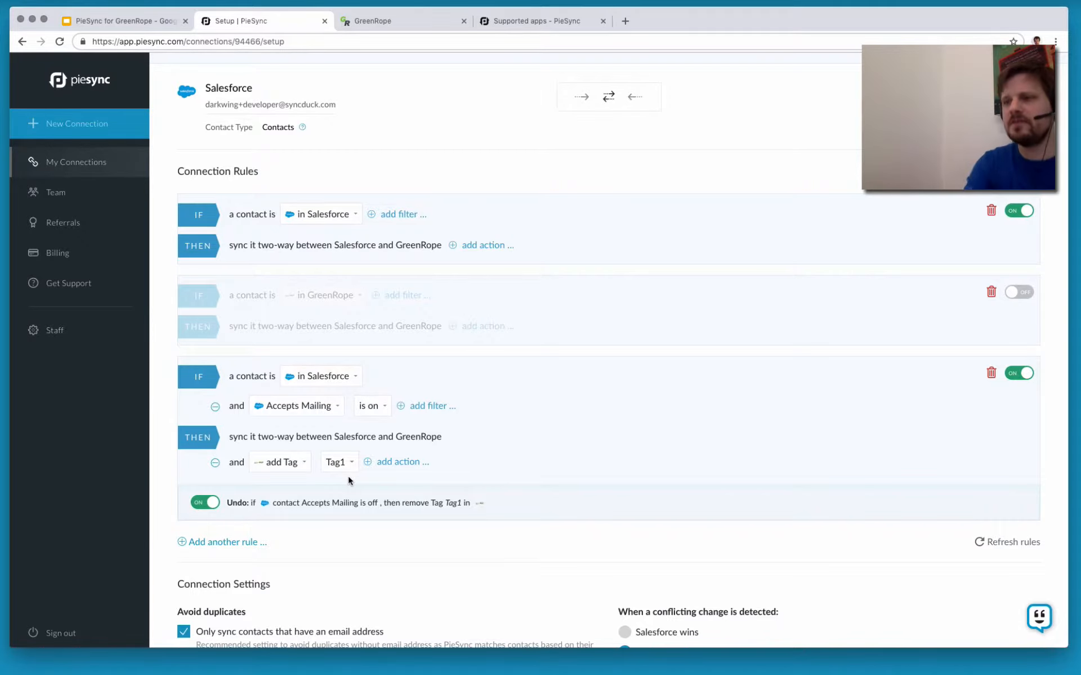
Review the field mappings and connection rules, and start syncing the Salesforce and GreenRope connection
scroll(348, 480, "down", 10)
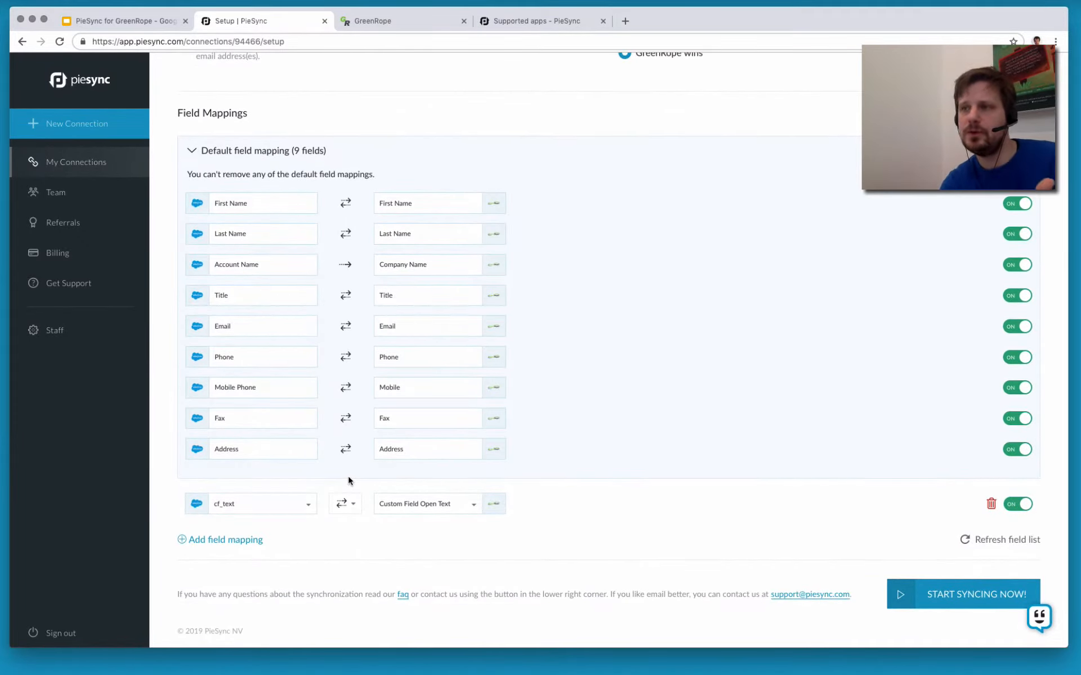
scroll(348, 480, "up", 10)
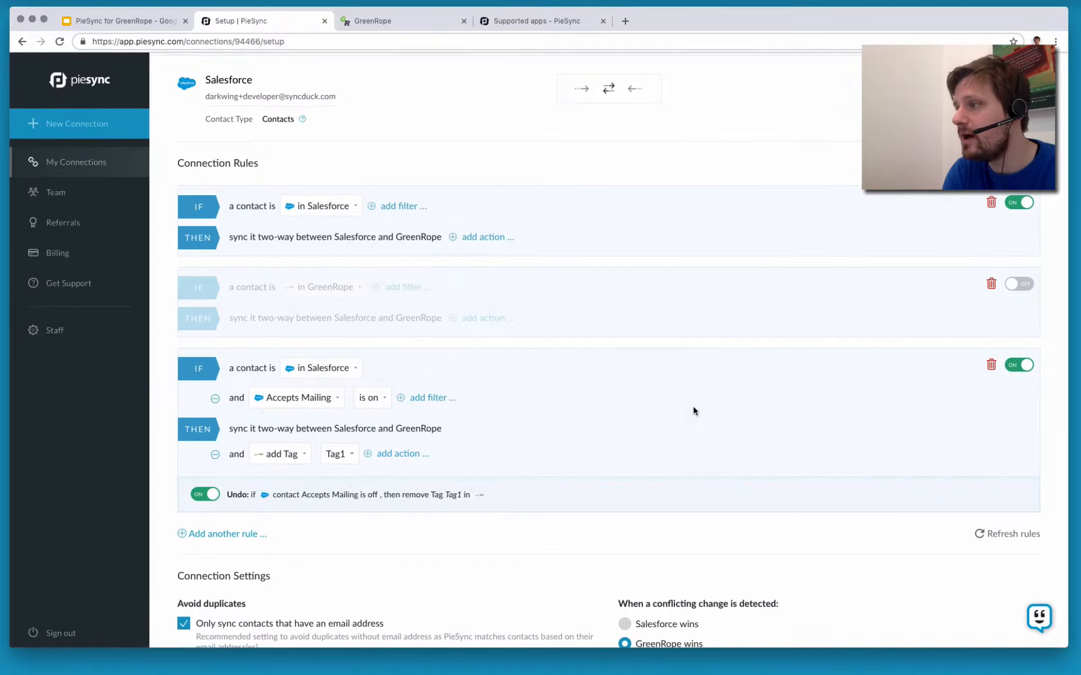
scroll(695, 408, "down", 15)
left_click(907, 599)
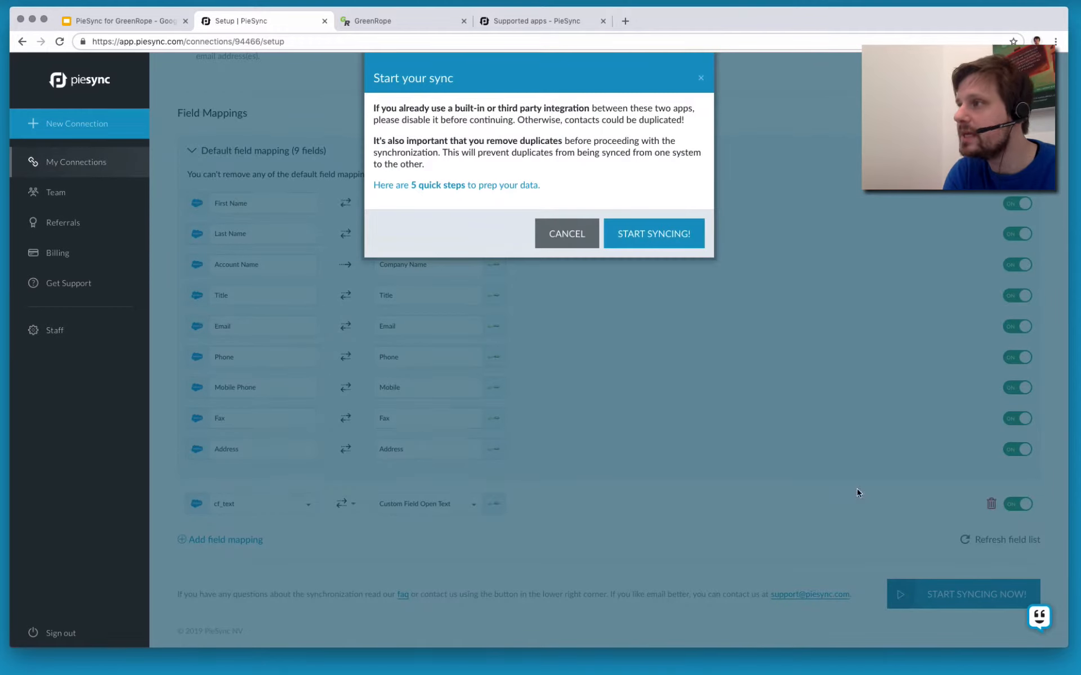
left_click(667, 225)
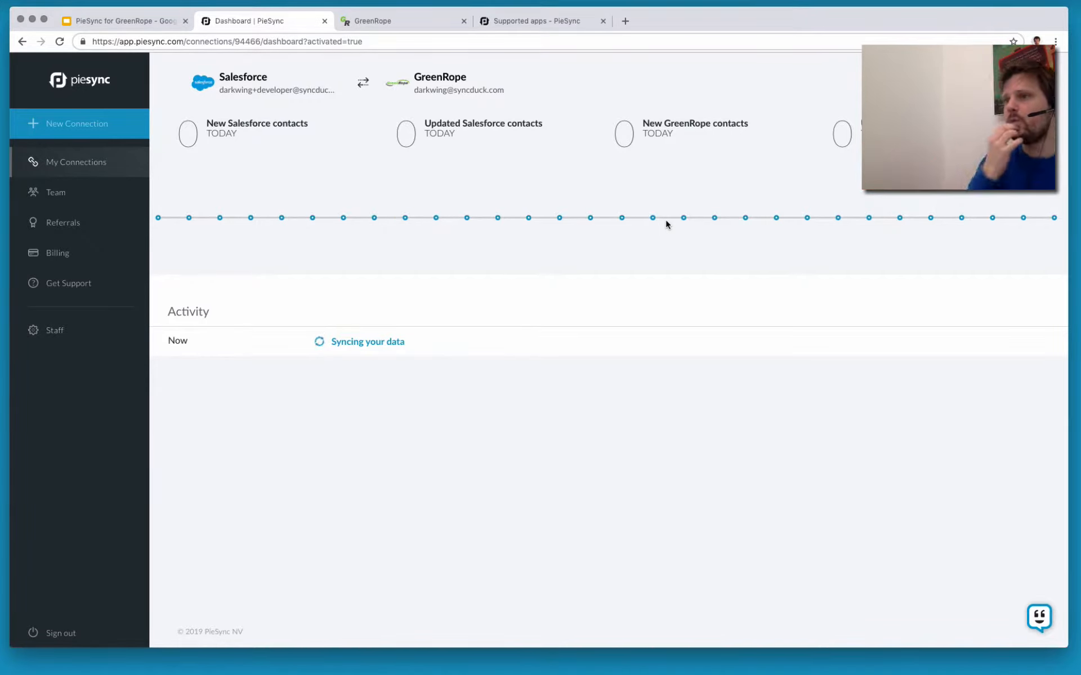
Look over the contact list in GreenRope and return to the PieSync connection dashboard
left_click(391, 22)
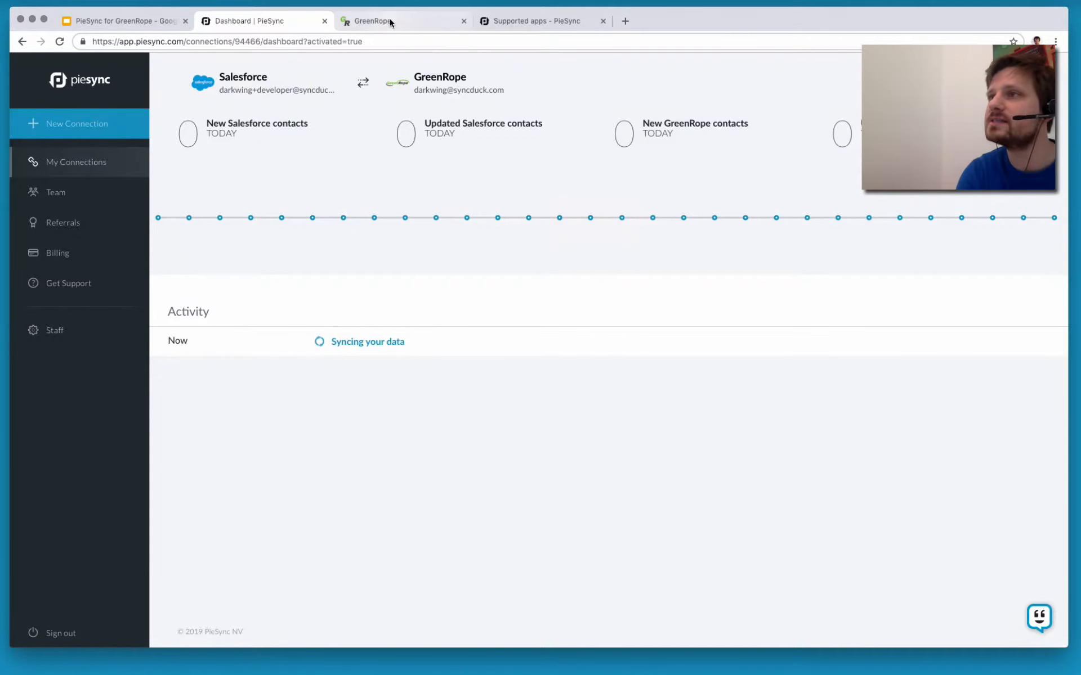
scroll(357, 322, "down", 1)
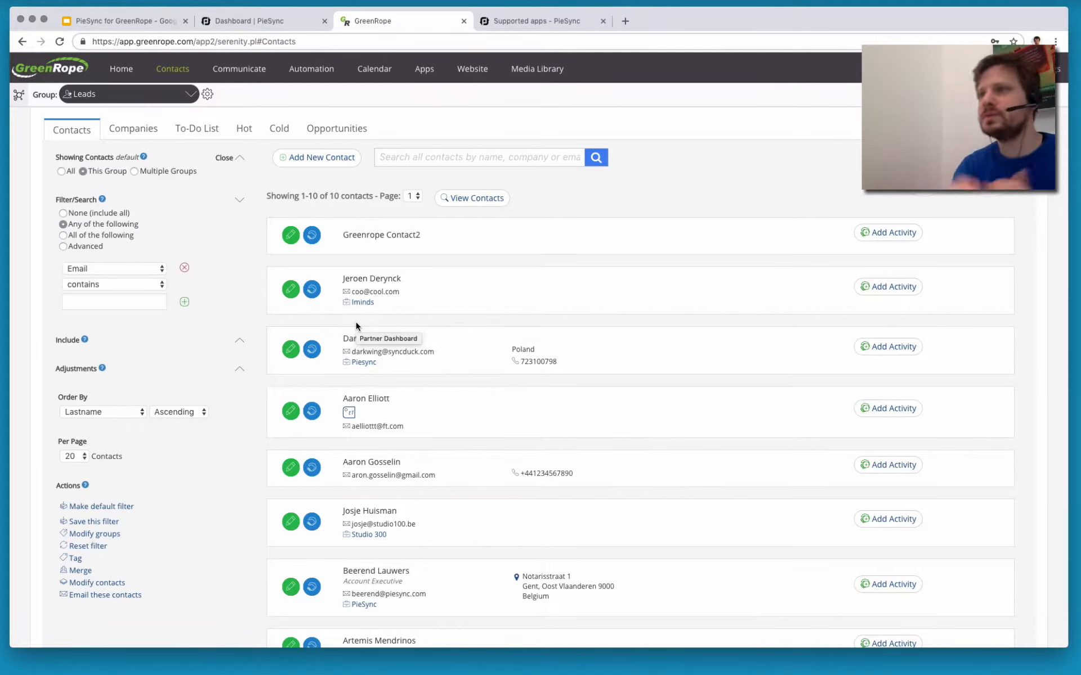
left_click(258, 25)
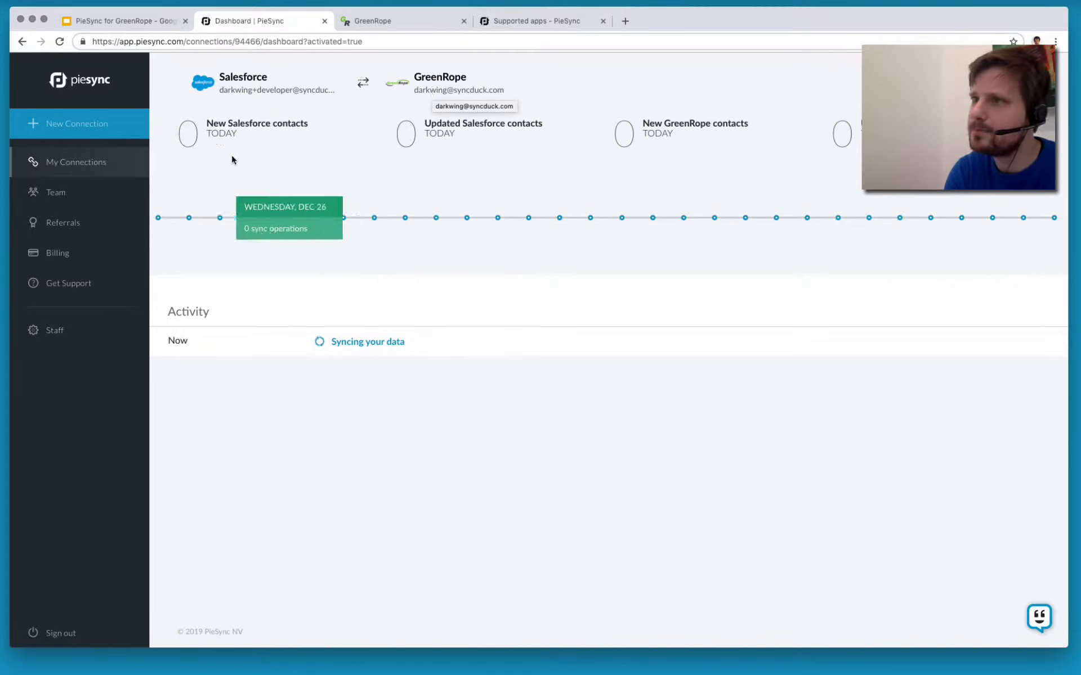
Open the existing Outlook Web App (Office 365) and GreenRope connection to view its sync activity and rule configuration
left_click(60, 168)
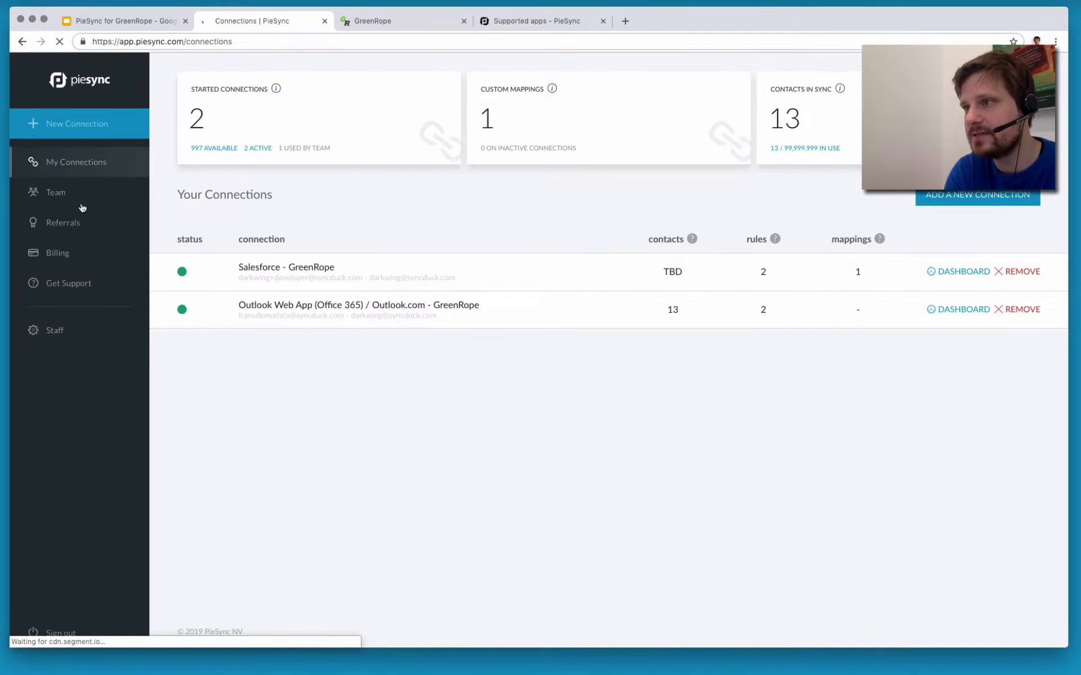
left_click(391, 323)
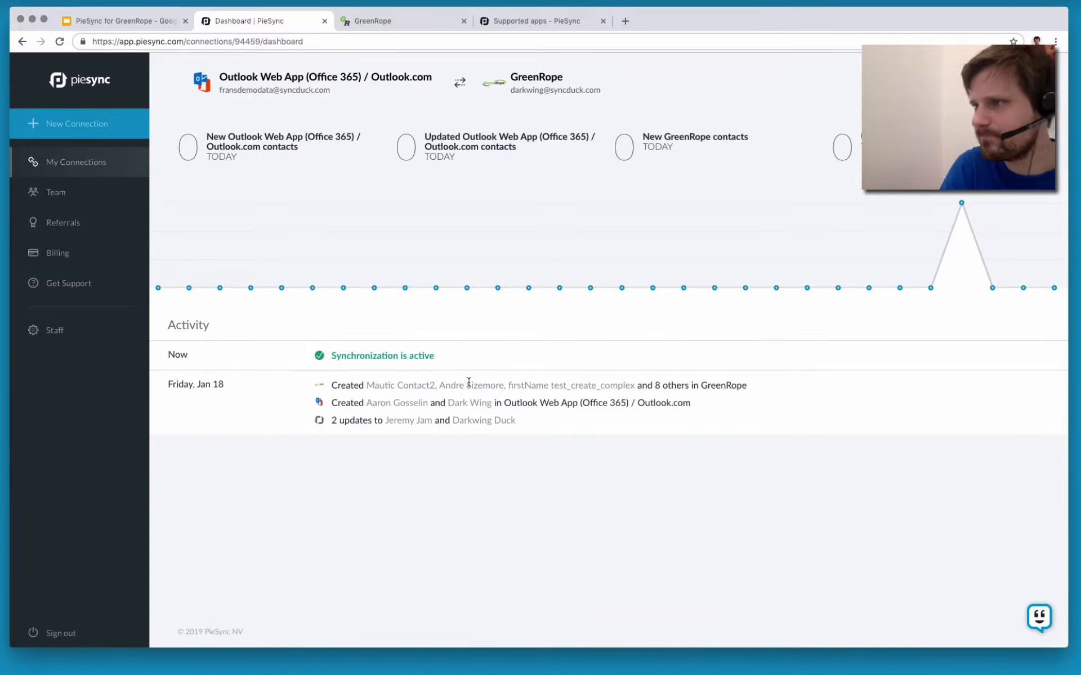
left_click(999, 82)
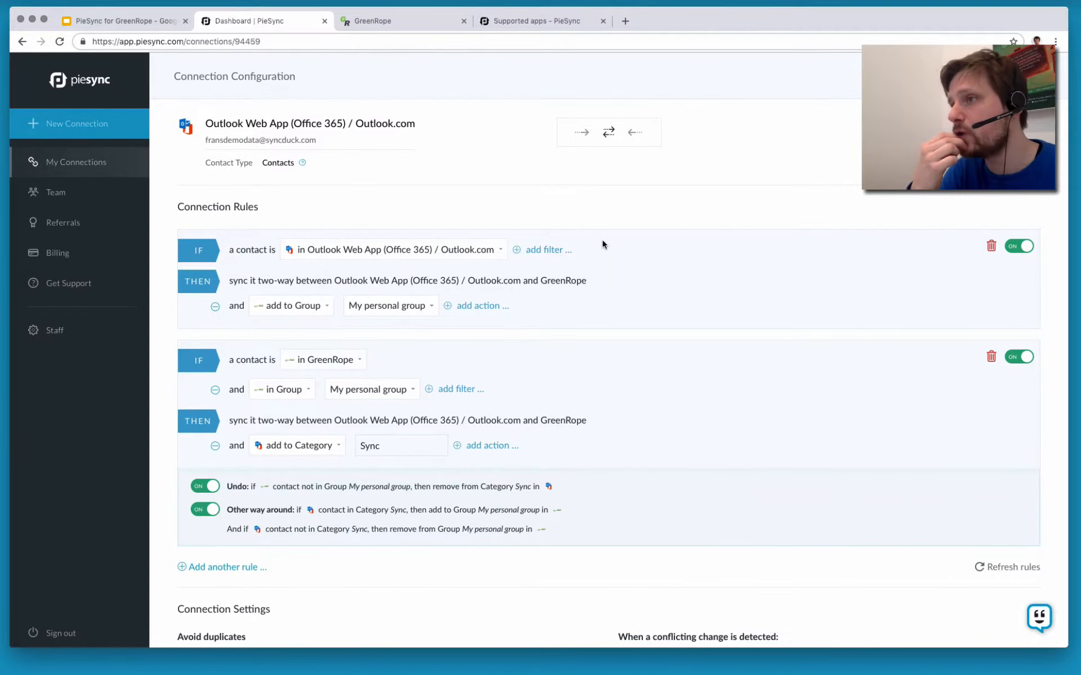
Examine the filter options for the first Outlook rule, leaving it without a filter, and review the connection settings and default field mappings
left_click(538, 249)
left_click(446, 284)
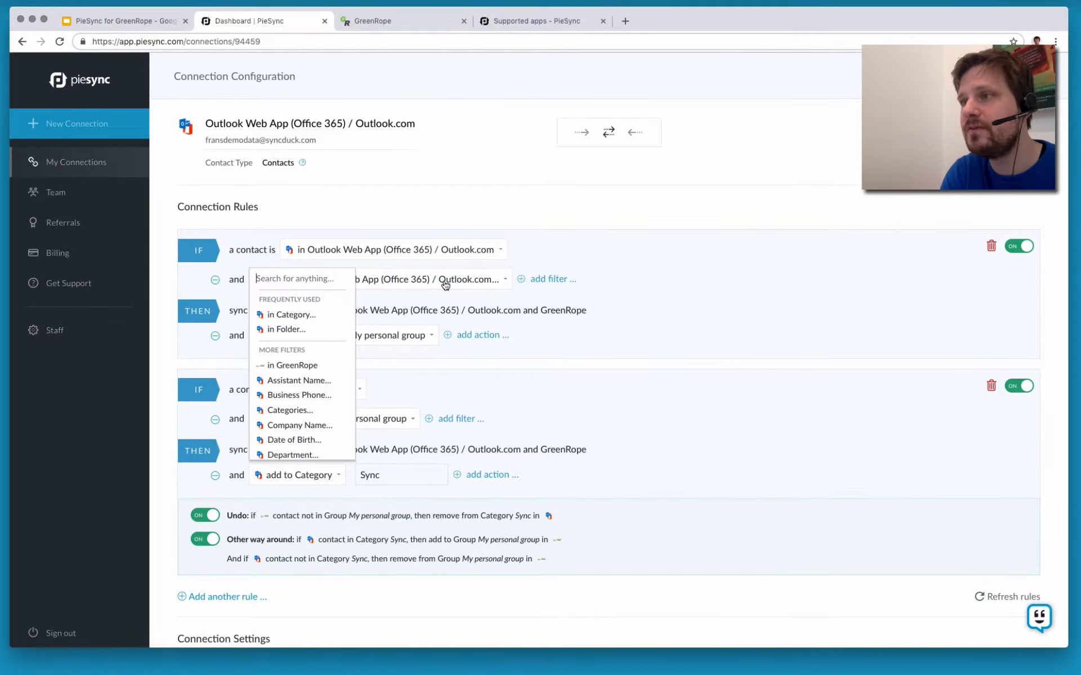
left_click(215, 280)
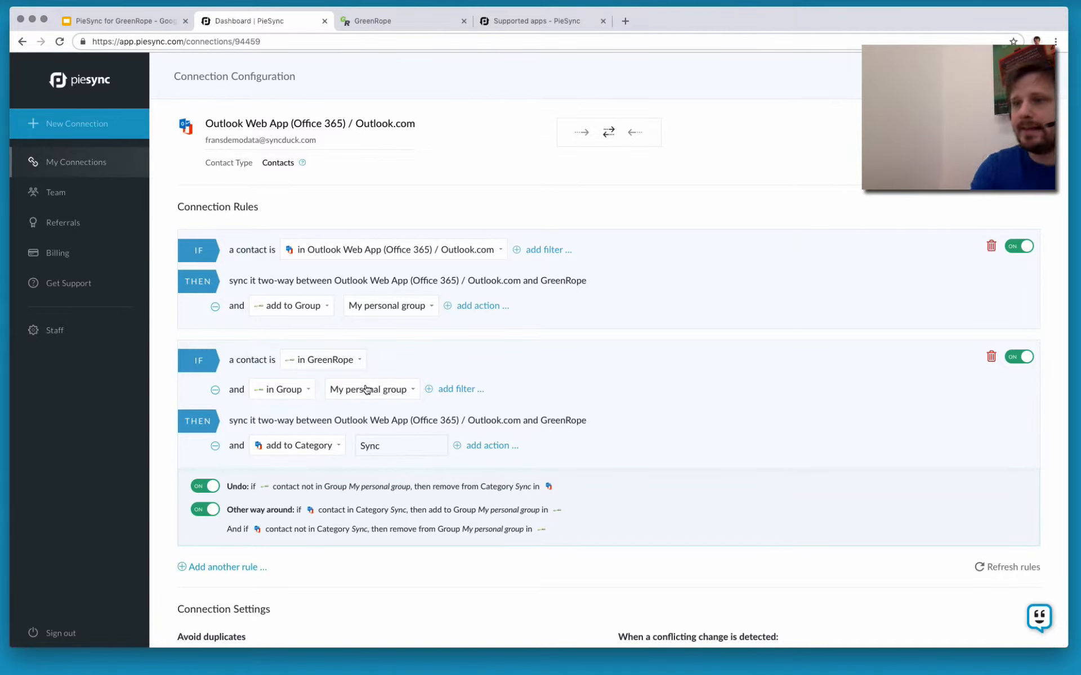
scroll(366, 389, "down", 10)
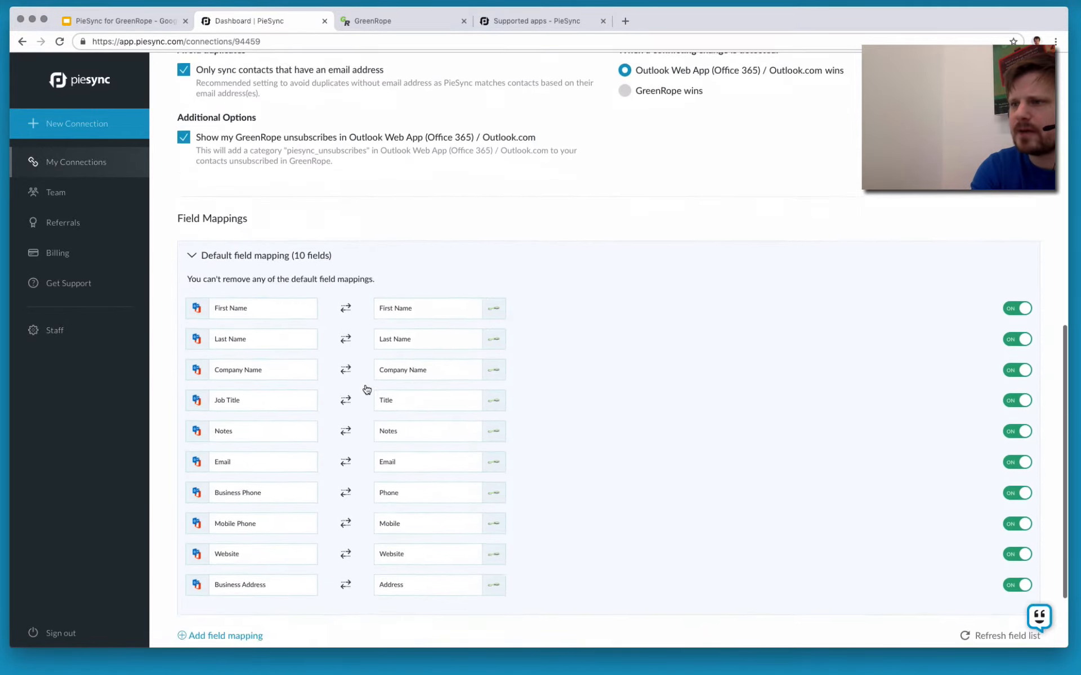
scroll(366, 389, "down", 2)
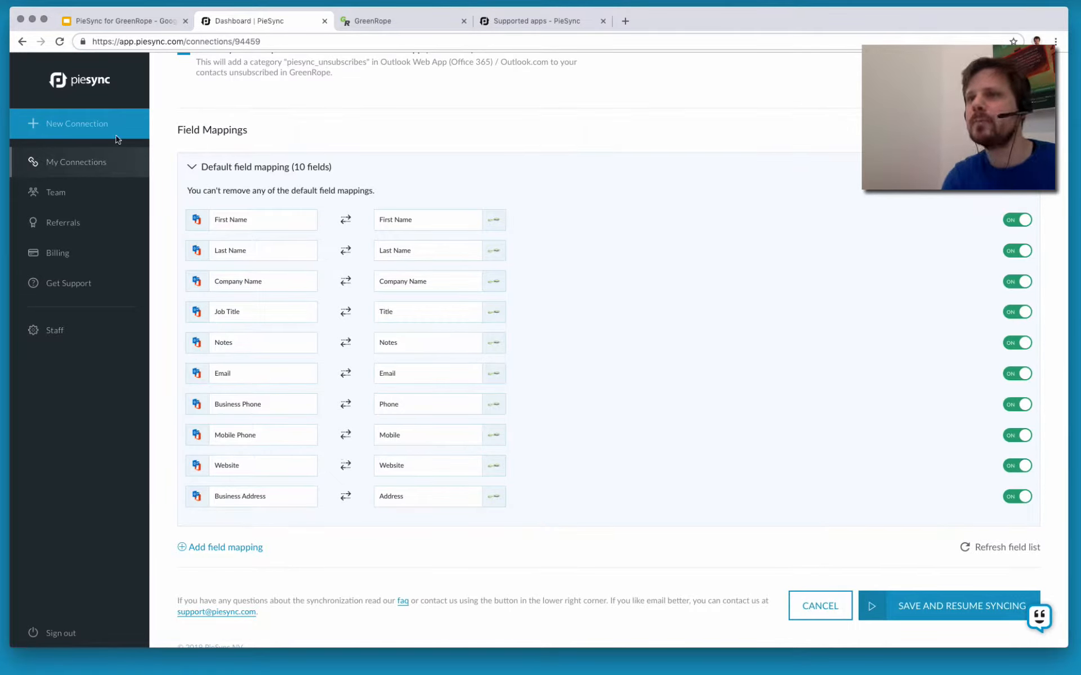
Check the Salesforce and GreenRope connection's sync activity, and switch to GreenRope to reload and look over all contacts and their tags
left_click(78, 165)
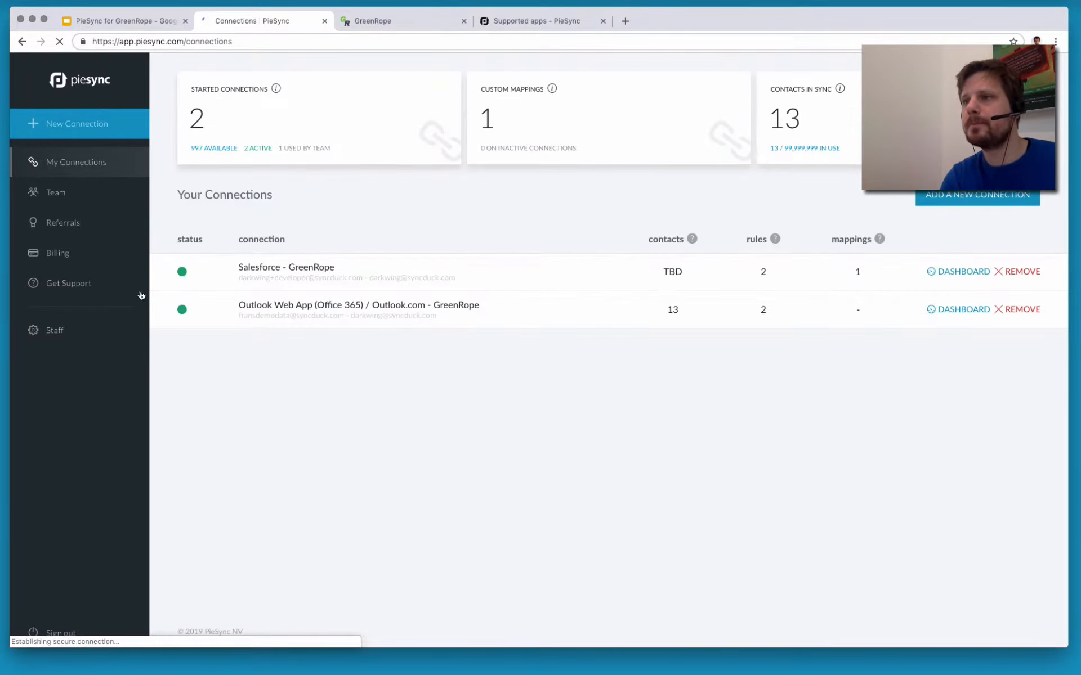
left_click(291, 275)
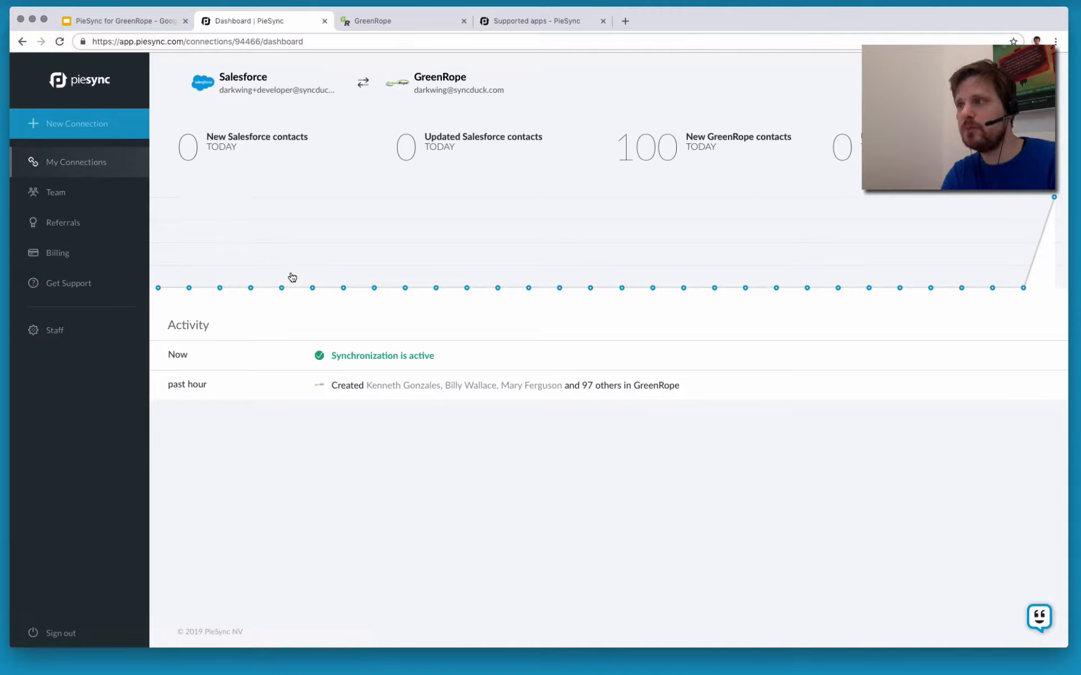
left_click(426, 26)
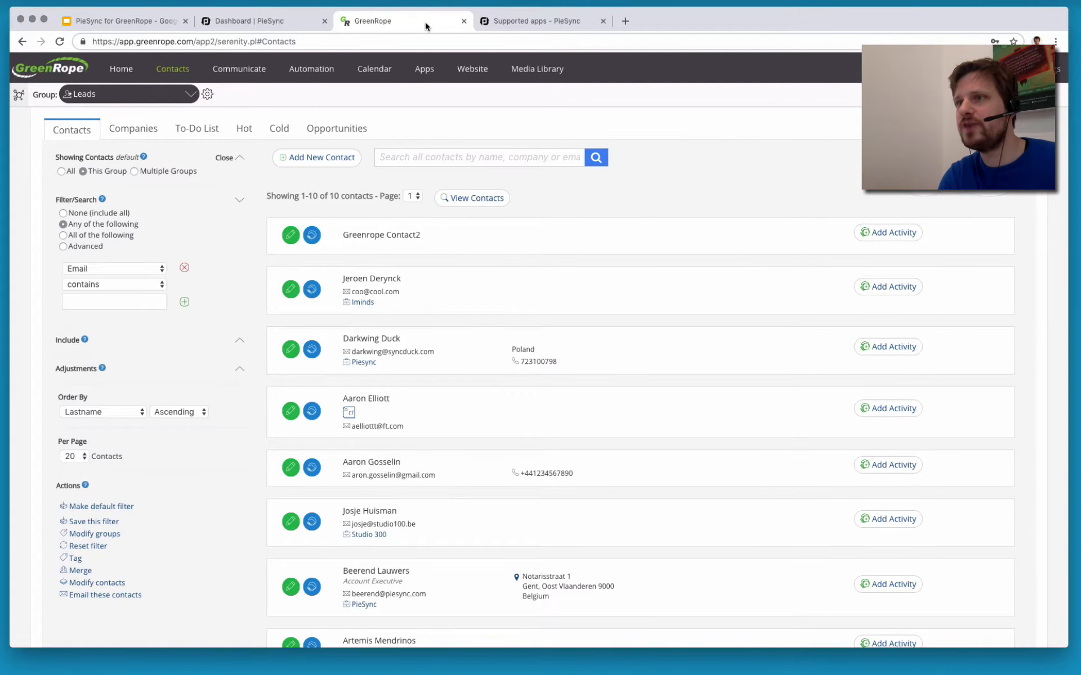
left_click(59, 42)
left_click(618, 218)
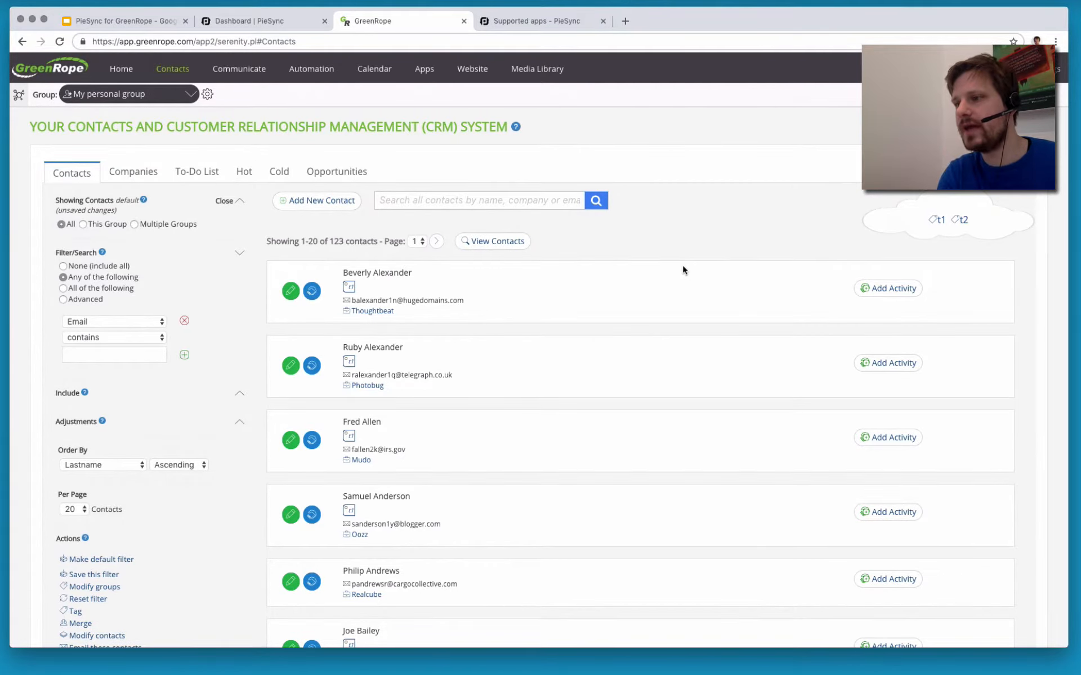
scroll(683, 270, "down", 2)
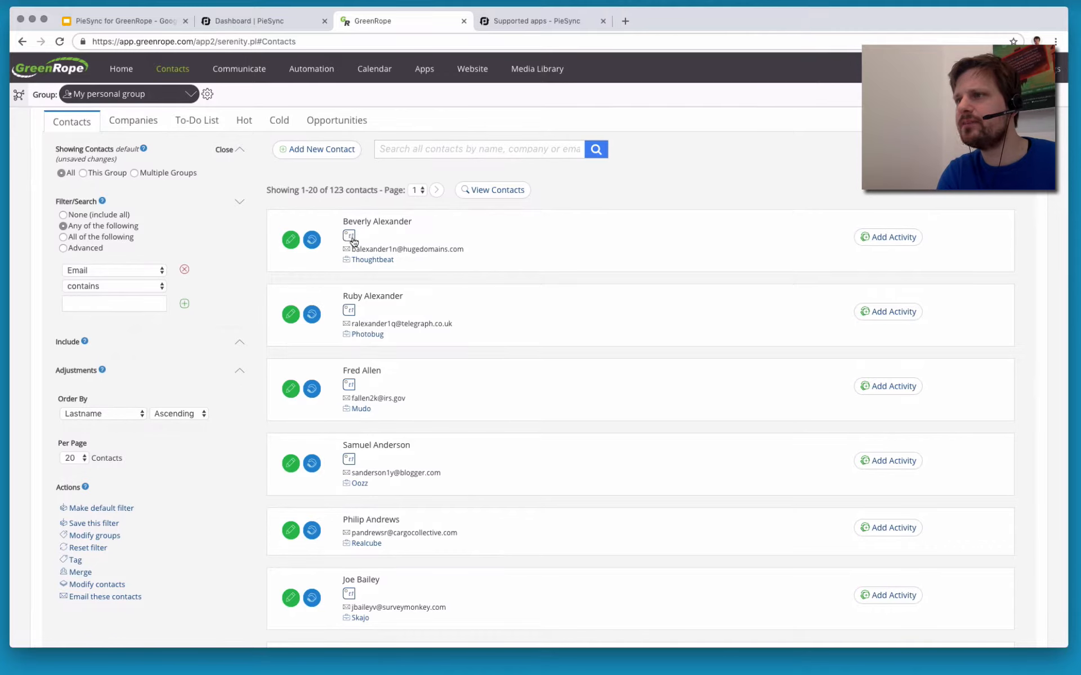
scroll(344, 331, "down", 2)
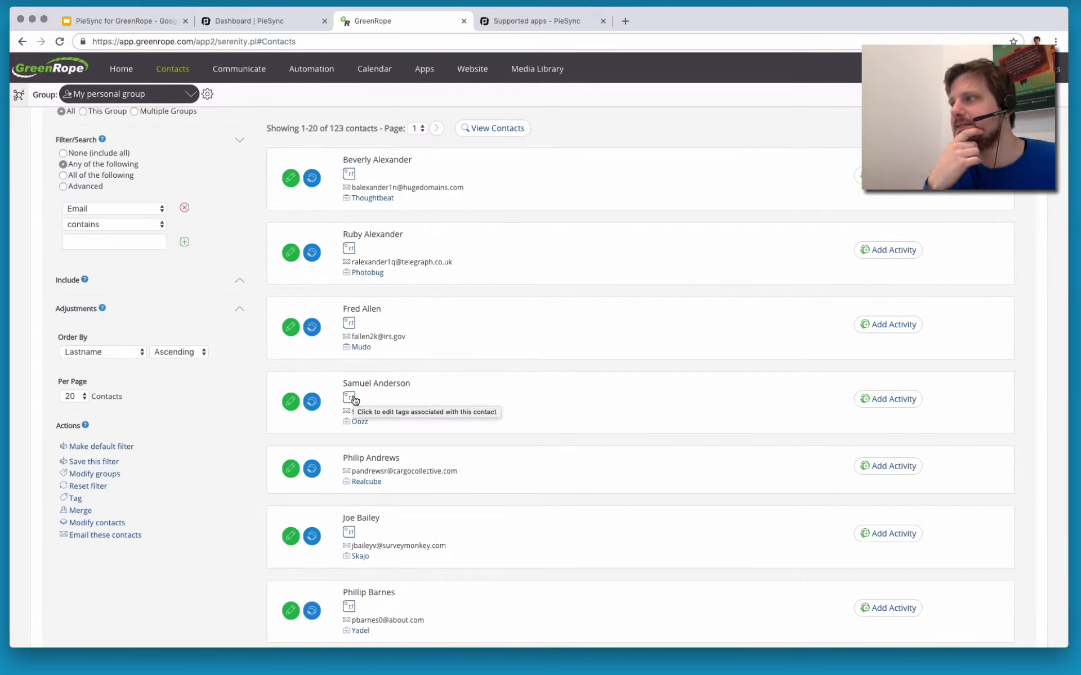
scroll(353, 400, "down", 9)
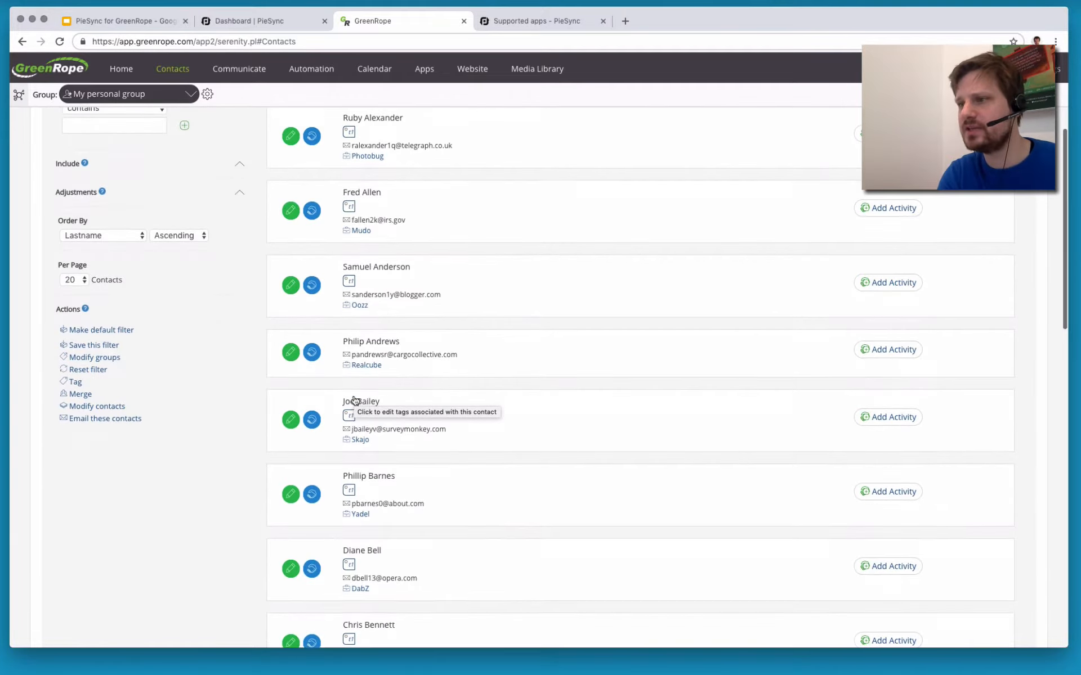
scroll(354, 400, "down", 3)
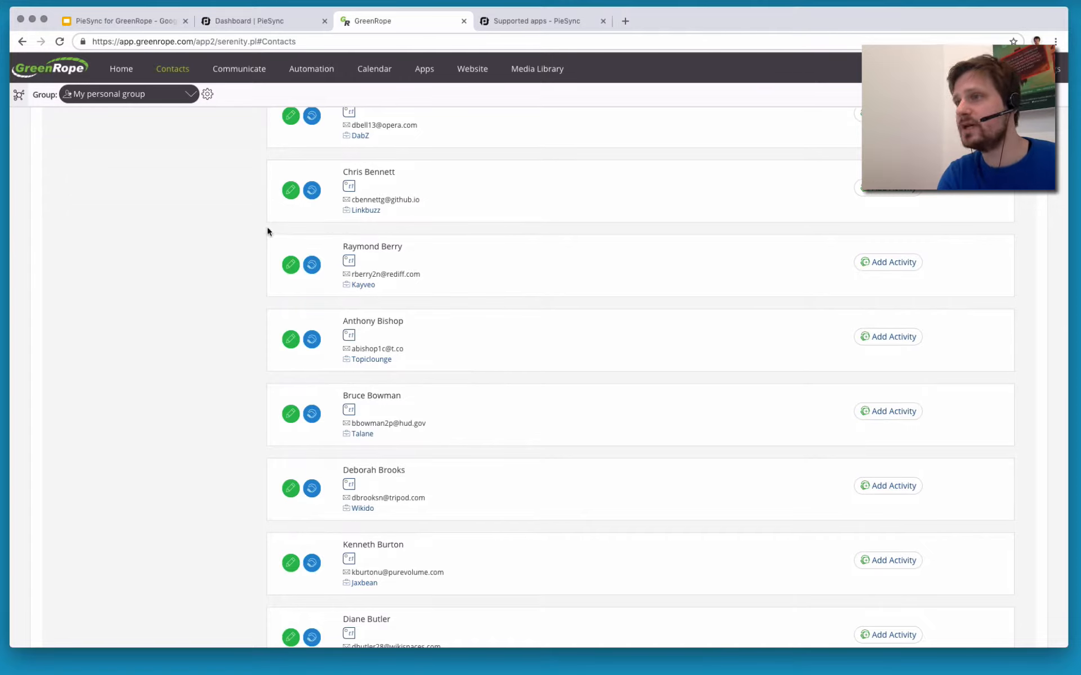
left_click(291, 266)
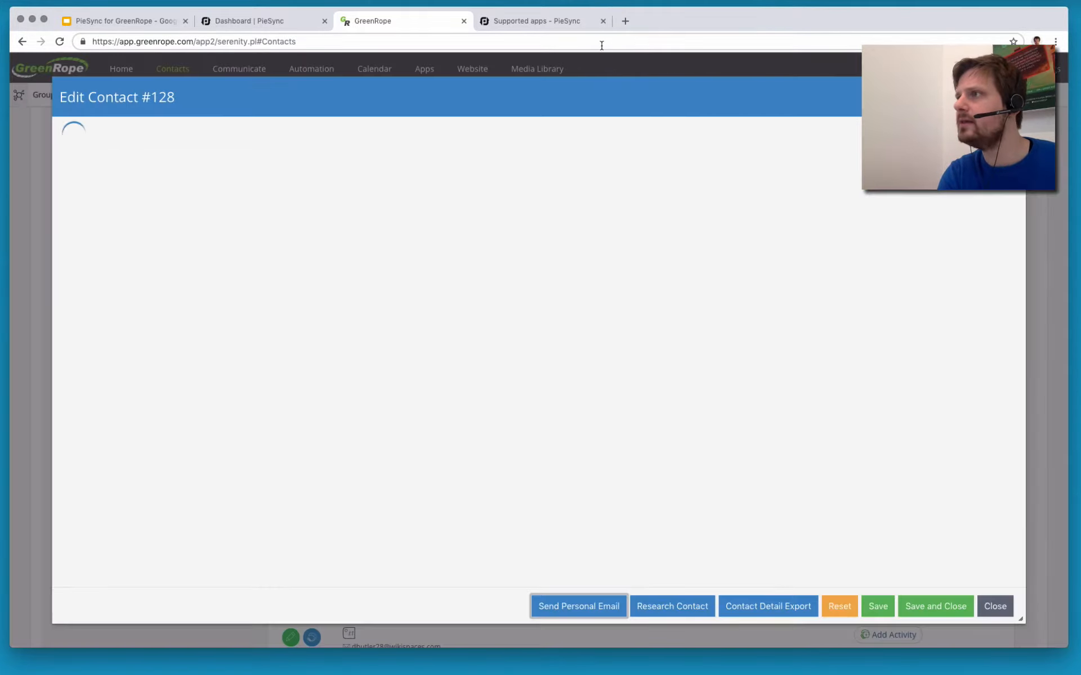
Open login.salesforce.com in a new browser tab and log in with the saved developer account's username and password
left_click(625, 21)
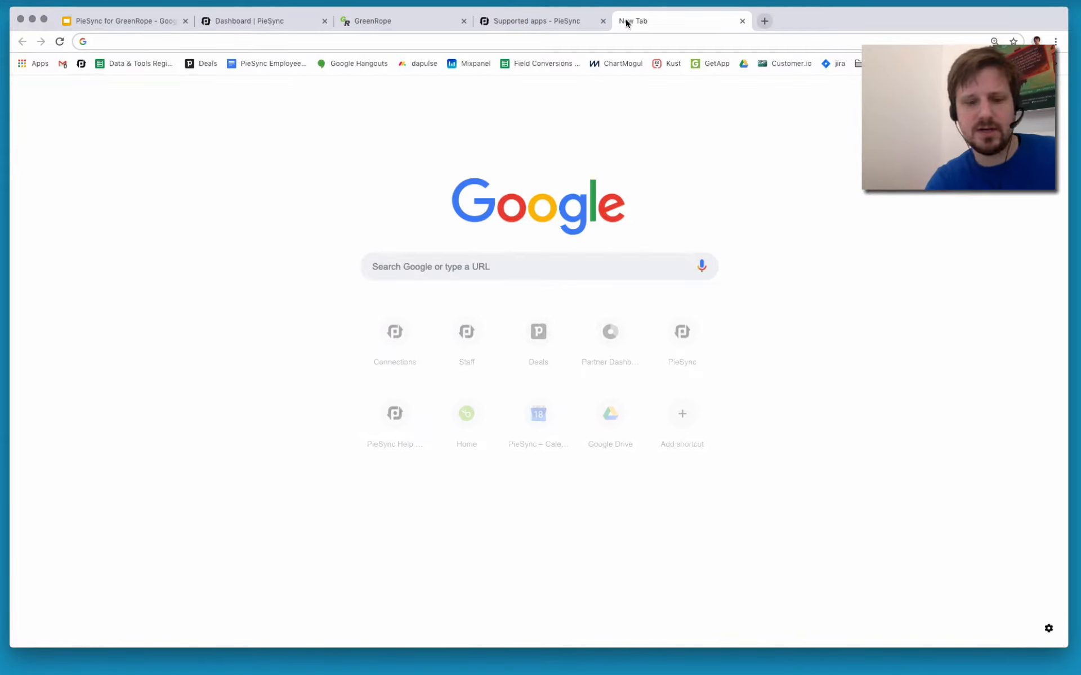
type("login")
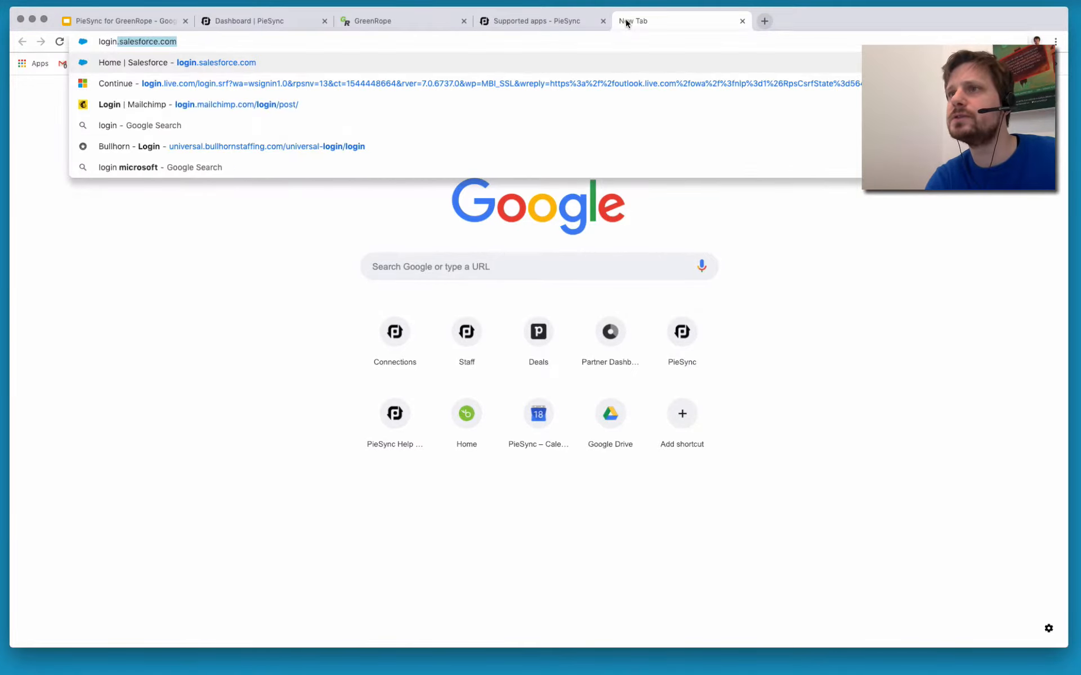
key("Return")
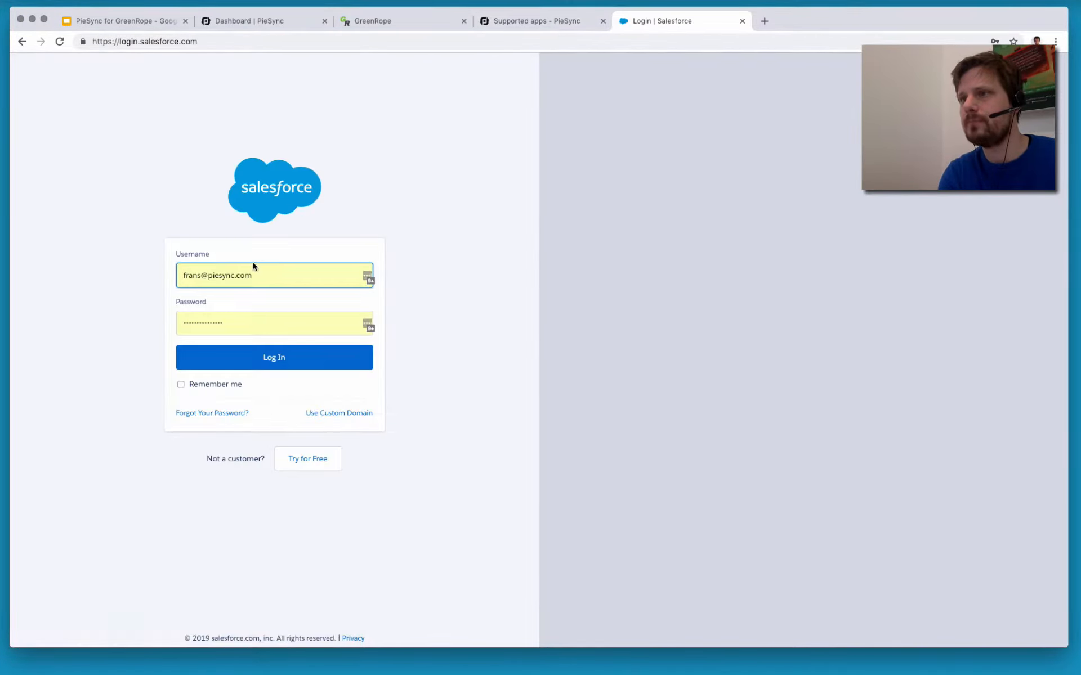
left_click(253, 266)
left_click(367, 280)
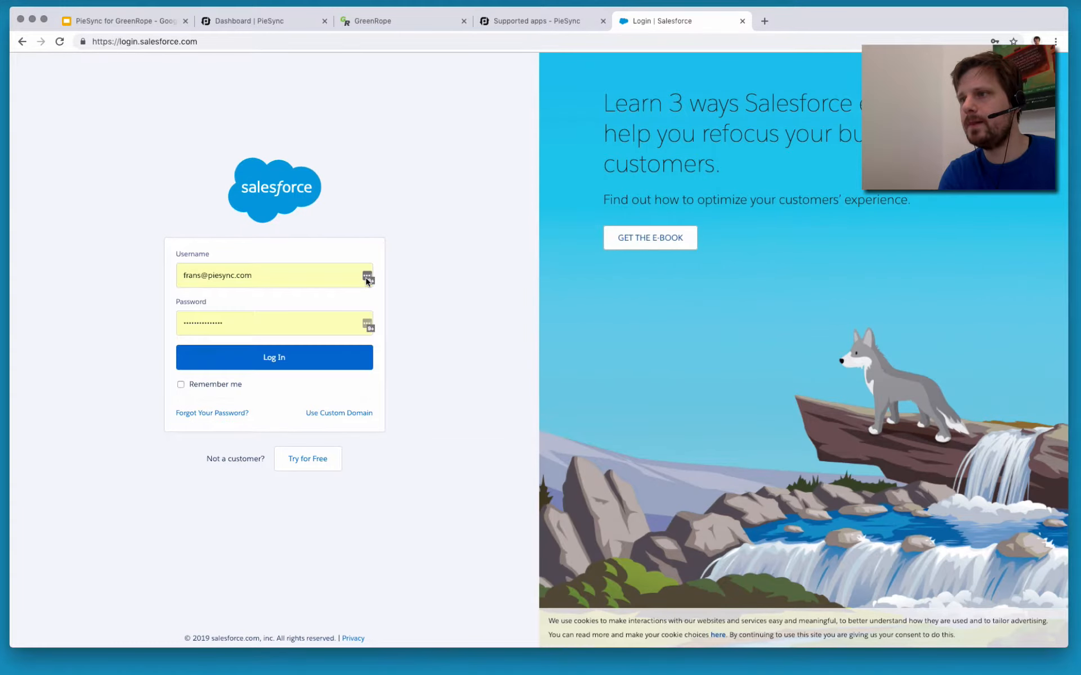
left_click(367, 280)
left_click(229, 447)
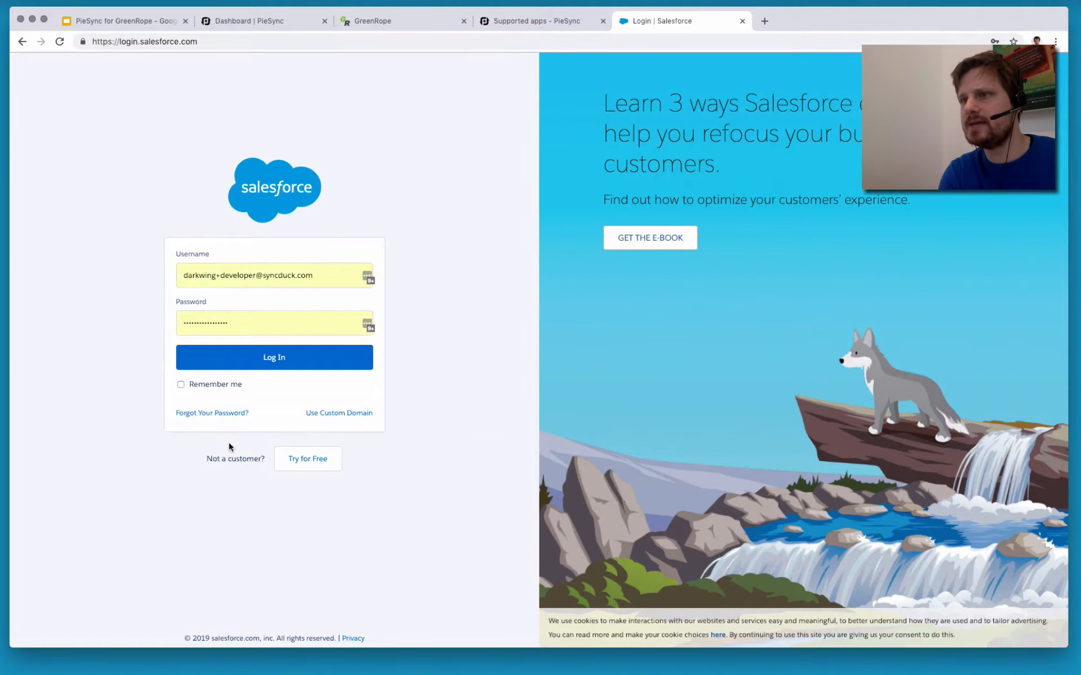
left_click(283, 365)
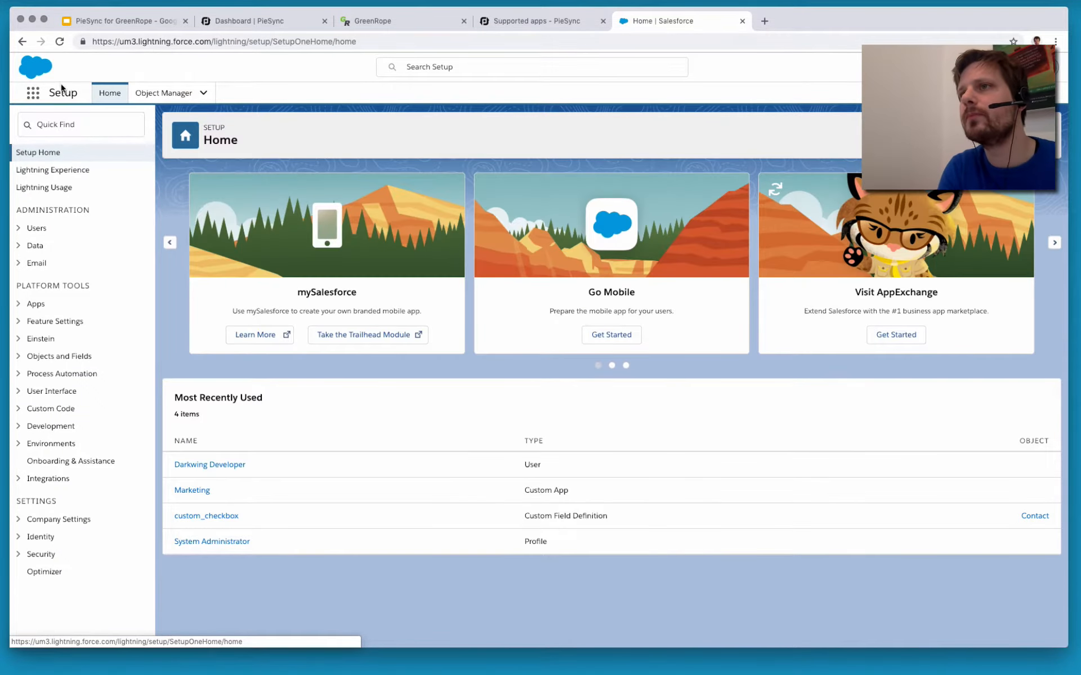
Open the contact list in the Salesforce Sales app and view the details of the contact belonging to the Rhycero account
left_click(33, 92)
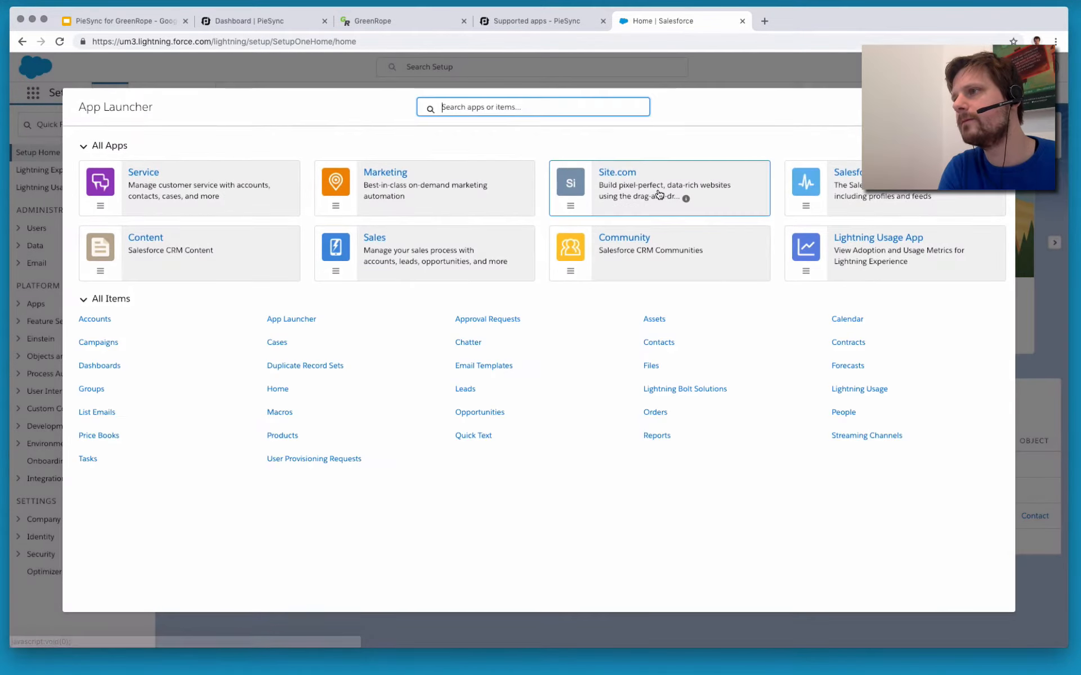
left_click(373, 238)
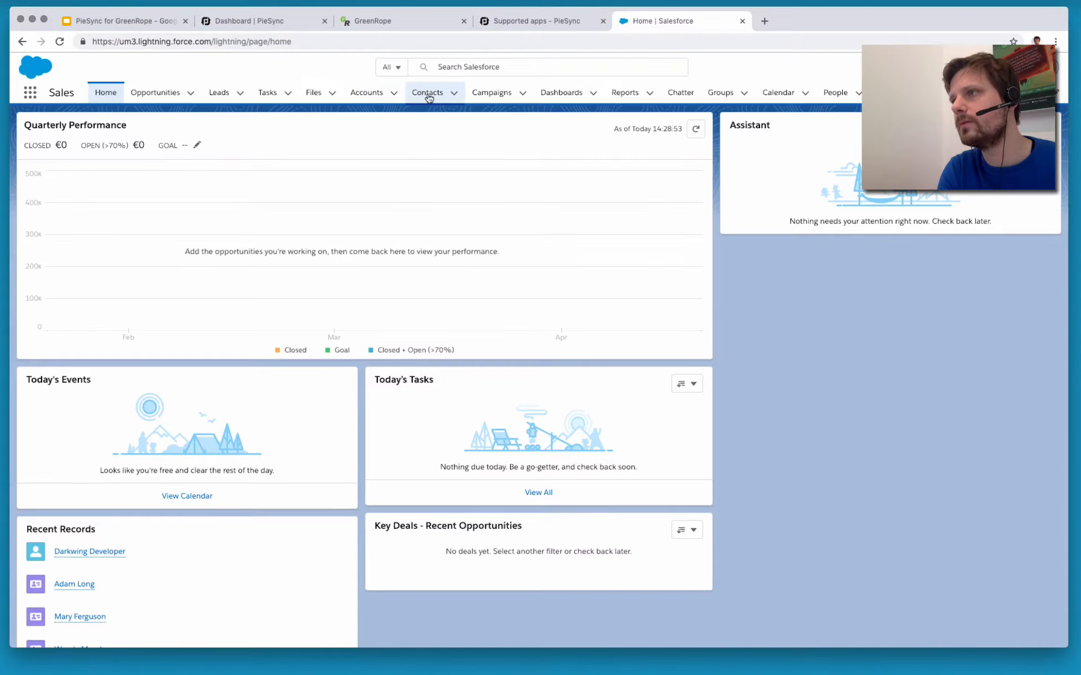
left_click(429, 93)
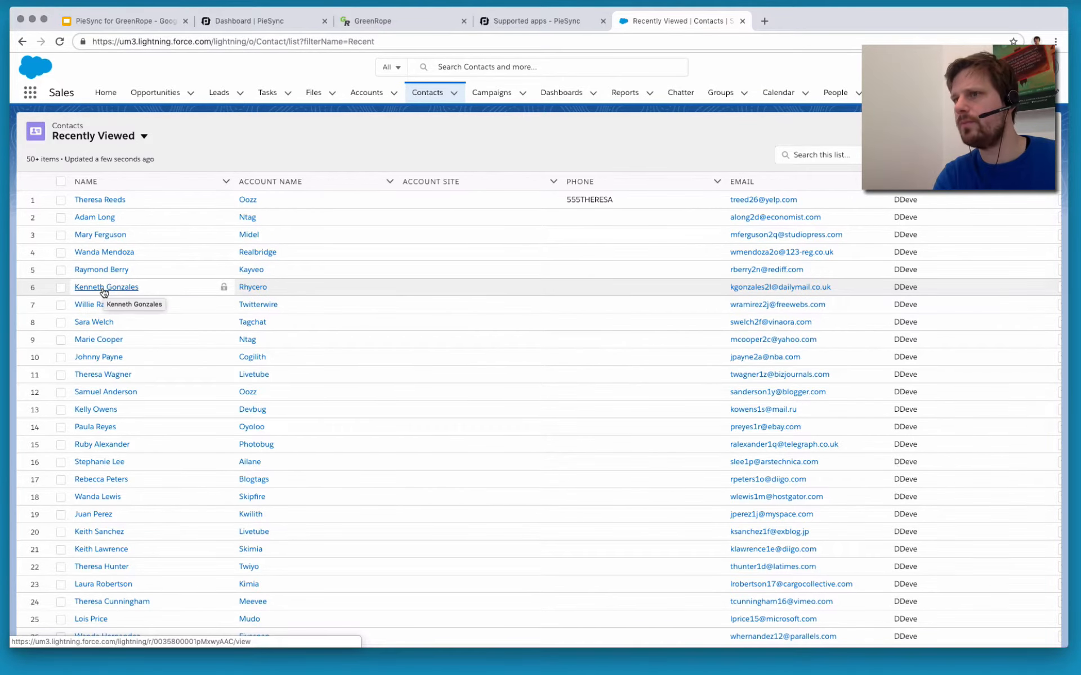
left_click(104, 288)
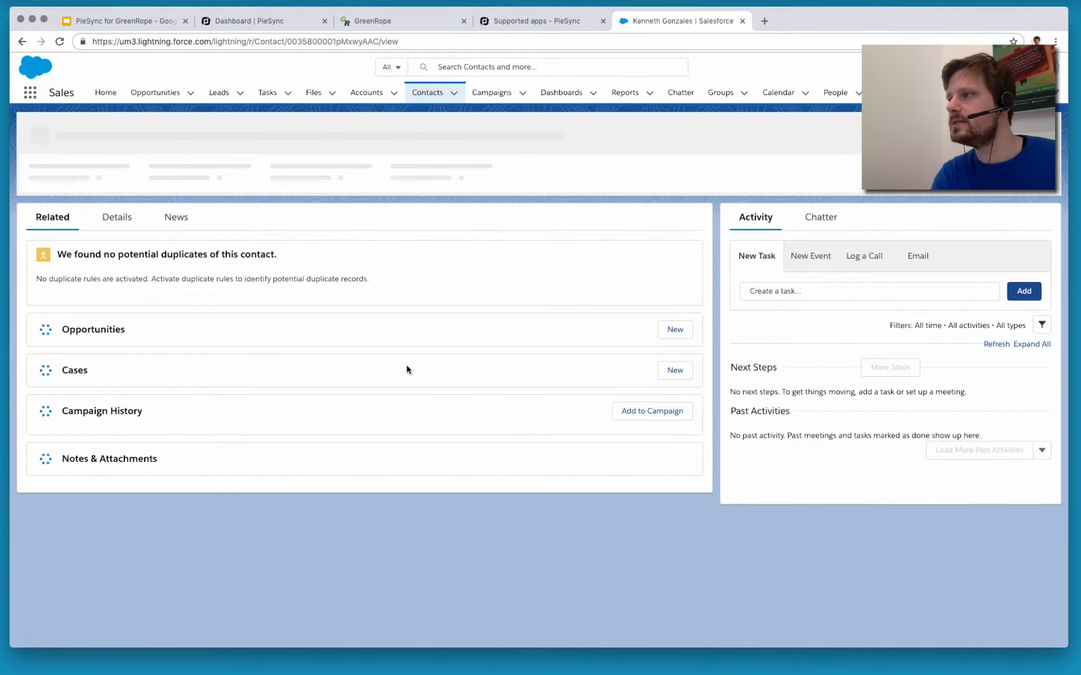
left_click(123, 228)
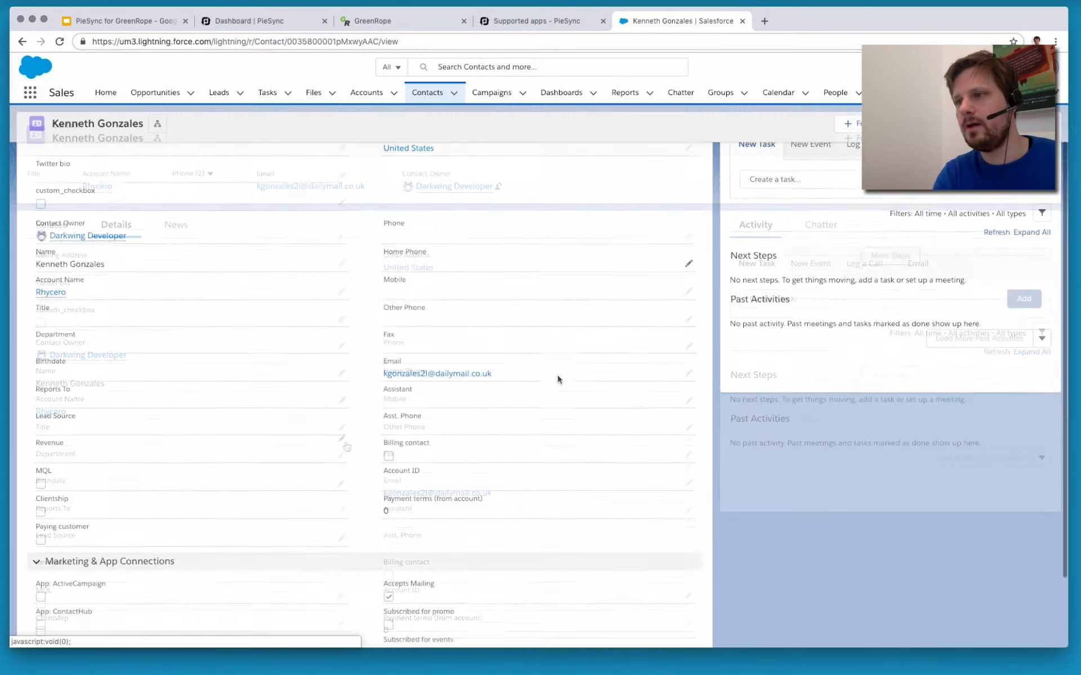
Set the Rhycero contact's title to Solutions Engineer and save the record
left_click(341, 439)
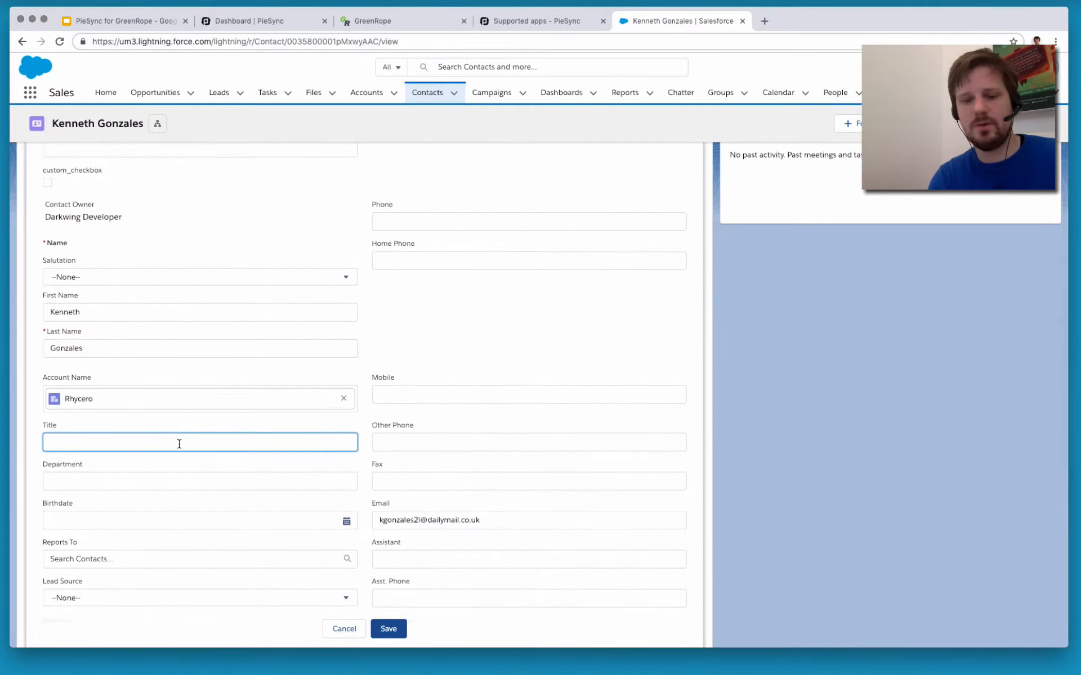
type("Solutions Engine")
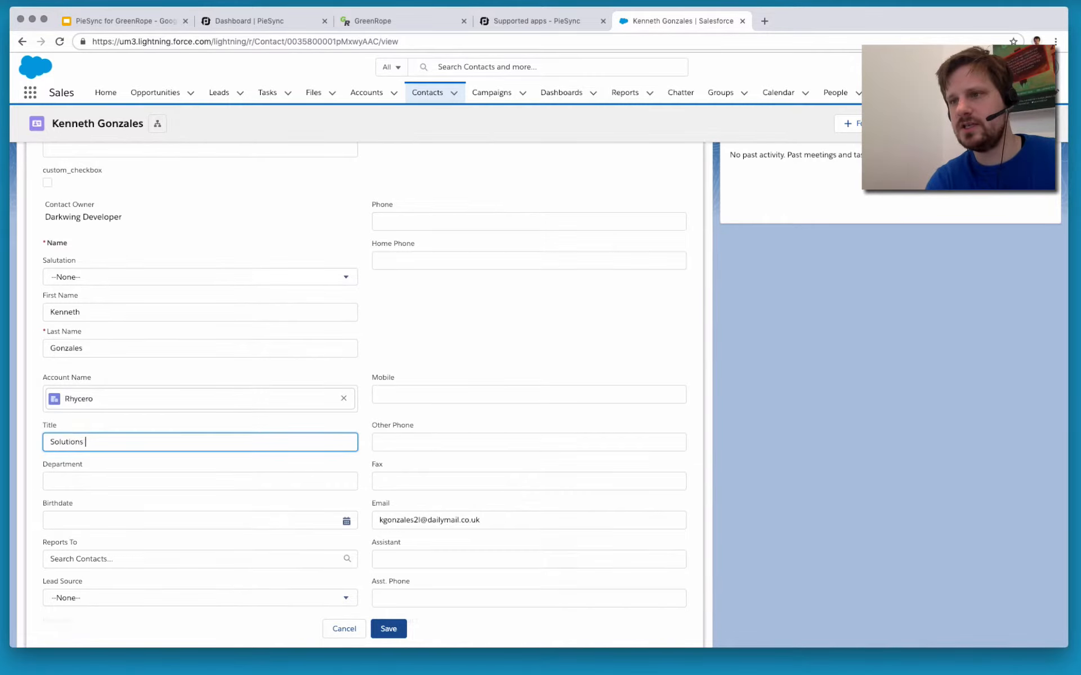
type("er")
left_click(388, 628)
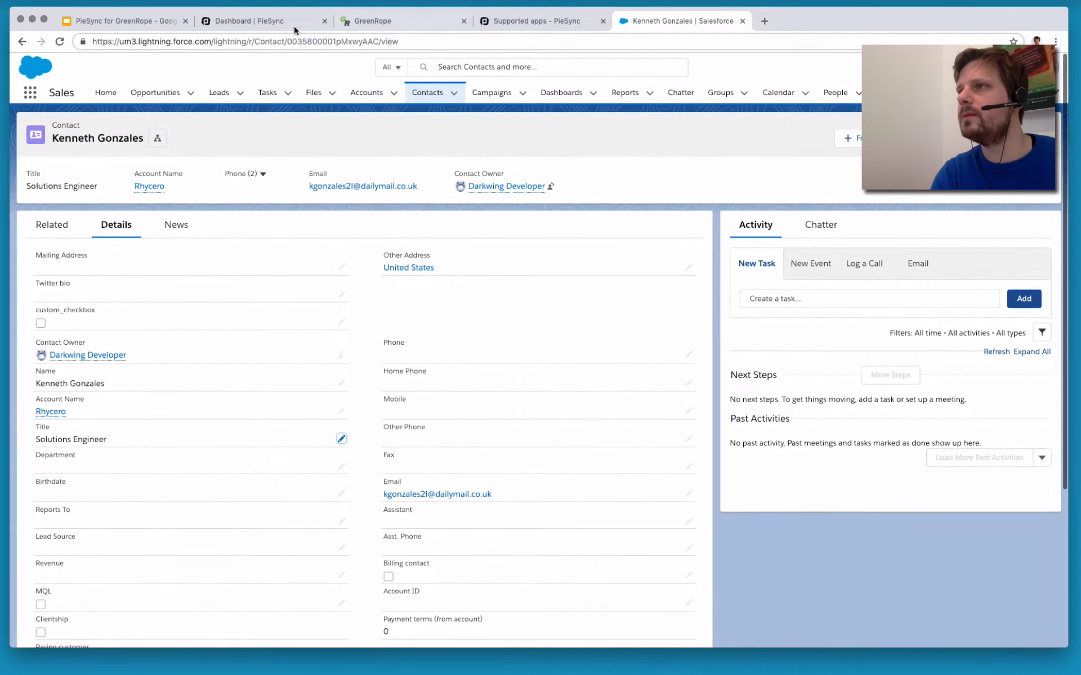
Switch to PieSync, sync the Salesforce and GreenRope connection, and check the activity list for the edited contact's update
left_click(263, 24)
left_click(1005, 76)
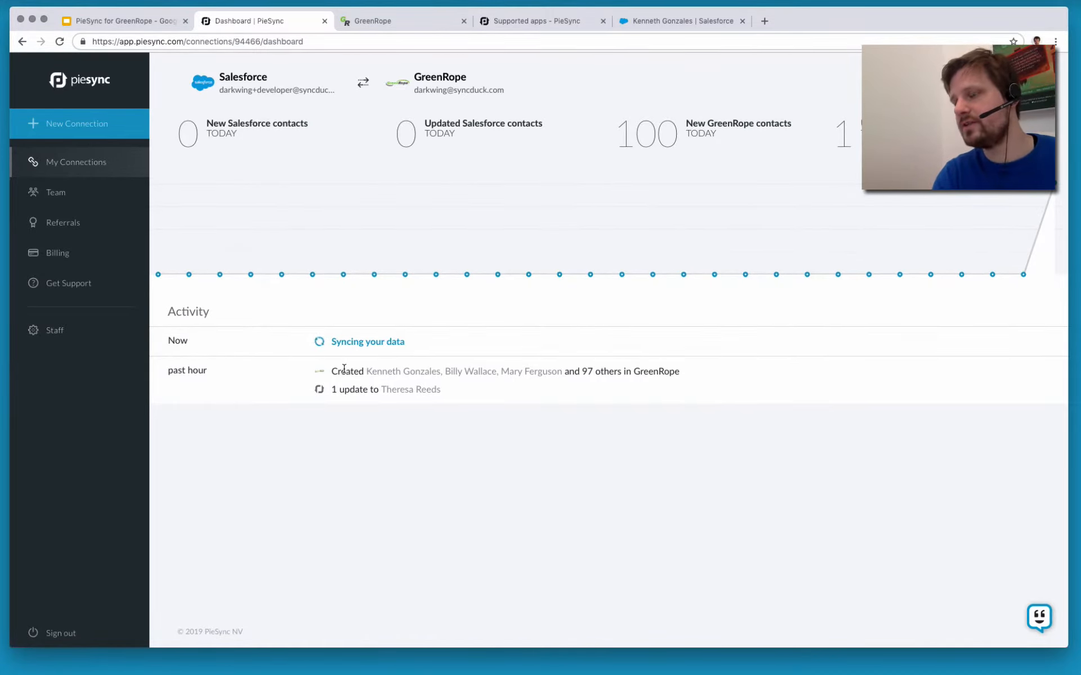
left_click_drag(465, 402, 538, 404)
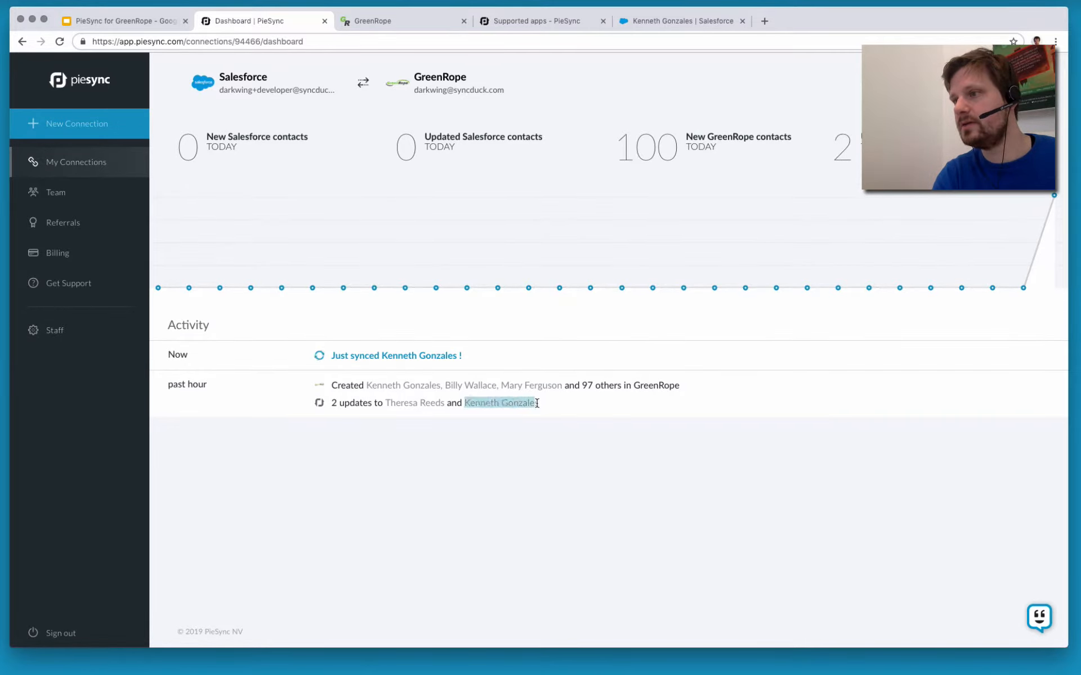
left_click(537, 403)
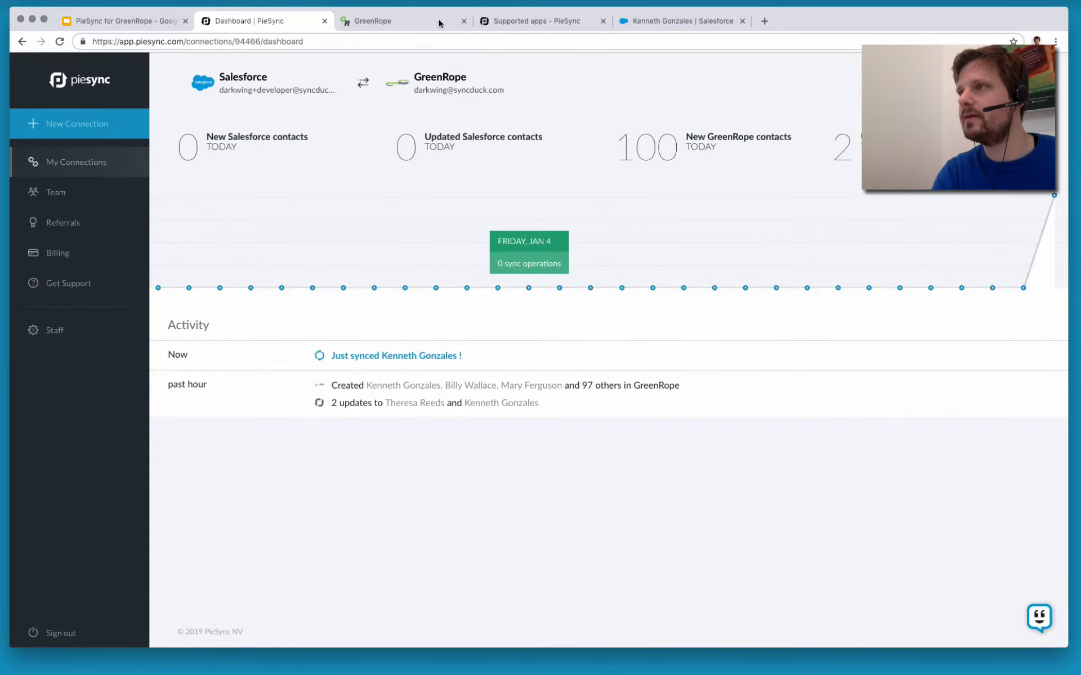
Switch to GreenRope, search for the edited contact by first name, and open the Rhycero contact's record to check its title
left_click(403, 20)
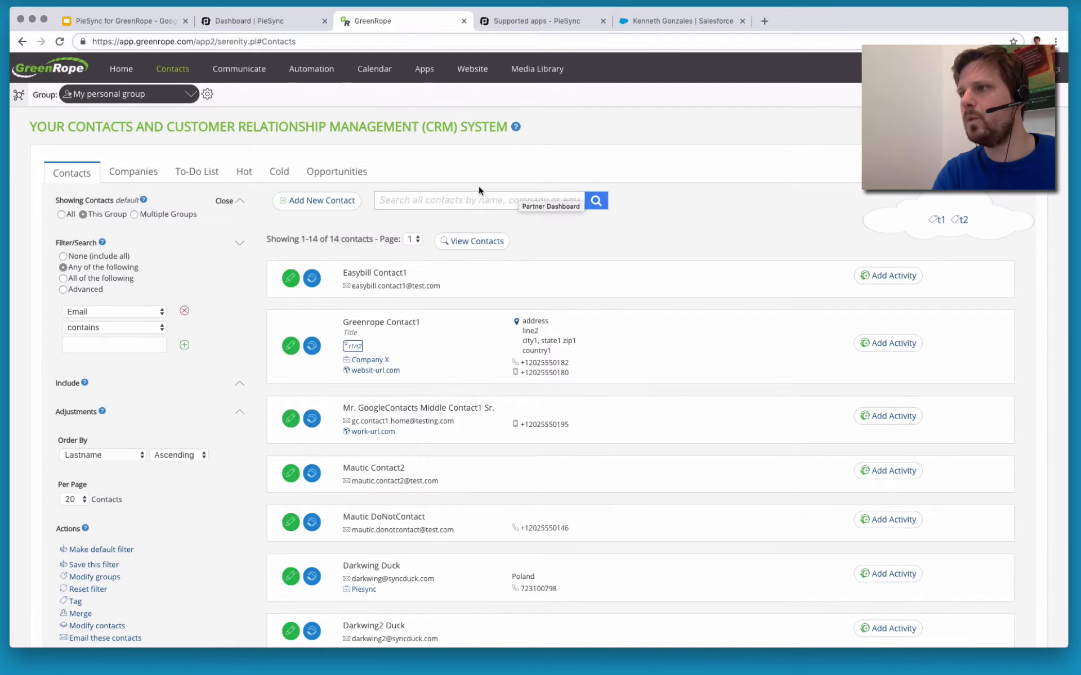
left_click(458, 200)
type("kenneth")
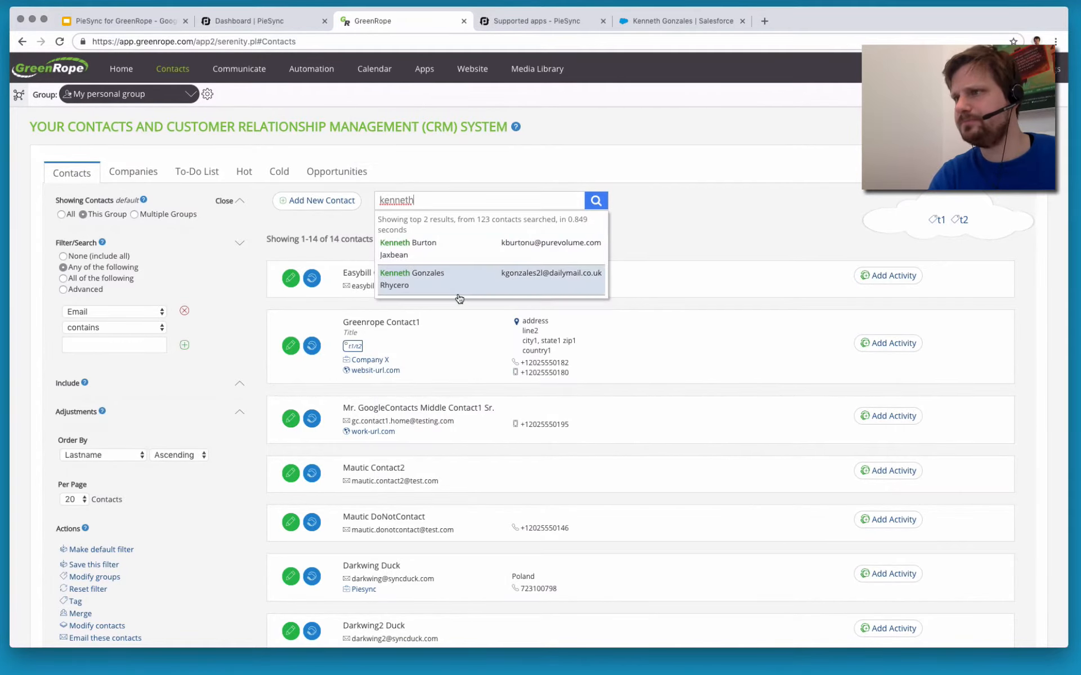
left_click(484, 279)
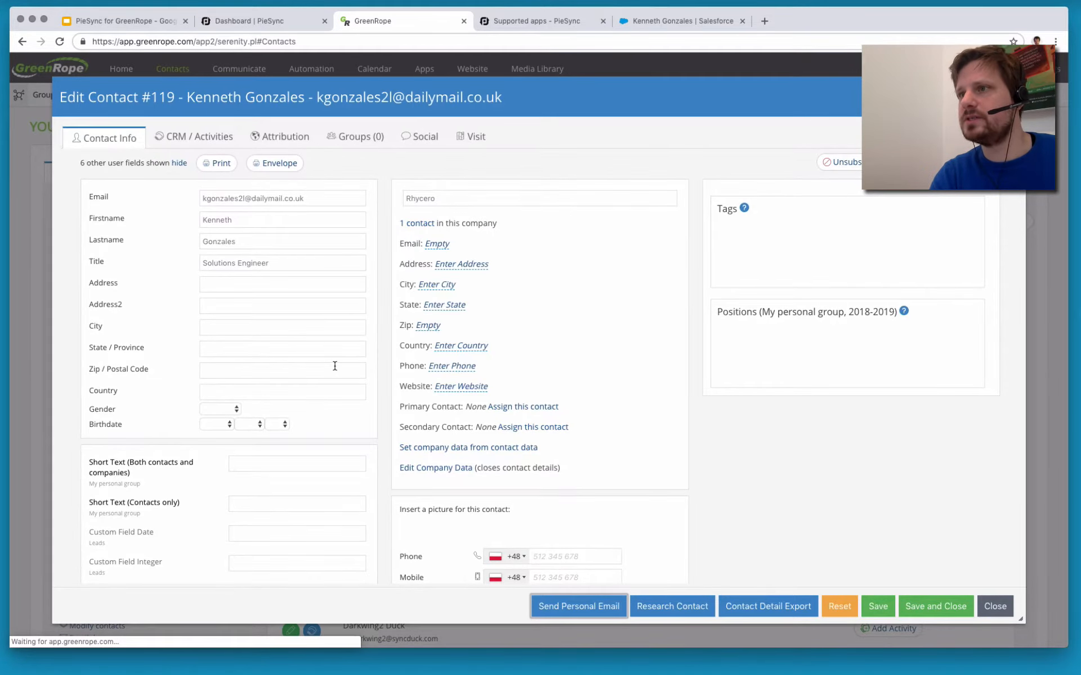
left_click_drag(303, 262, 227, 261)
Set the Rhycero contact's title to Sales Engineer in GreenRope and save the record
left_click(289, 263)
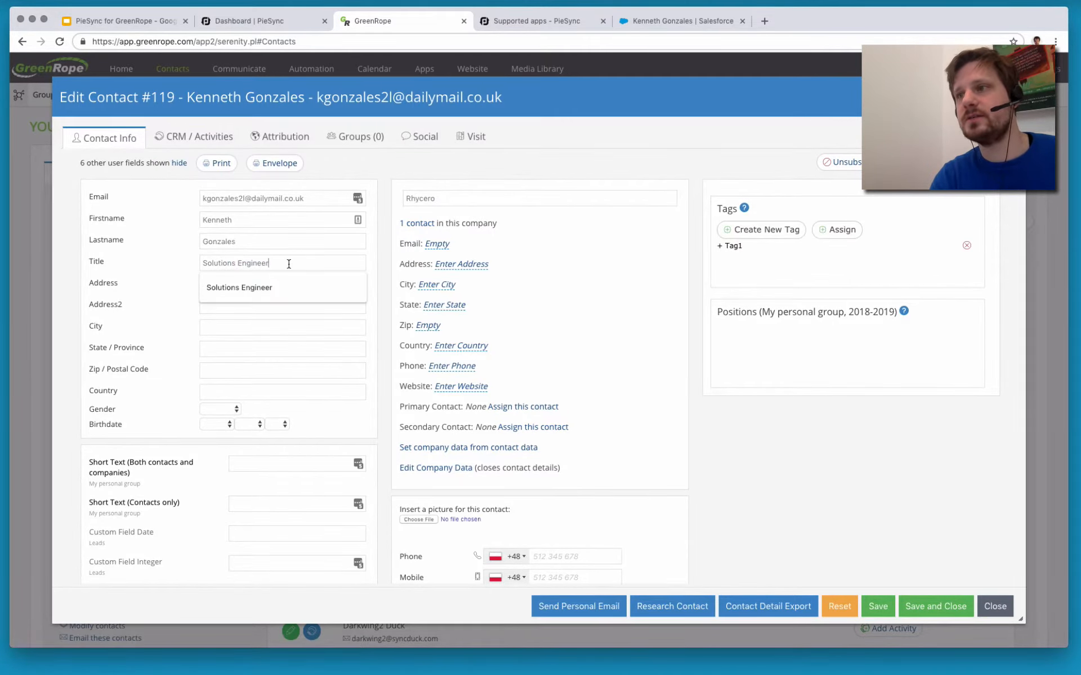
double_click(222, 261)
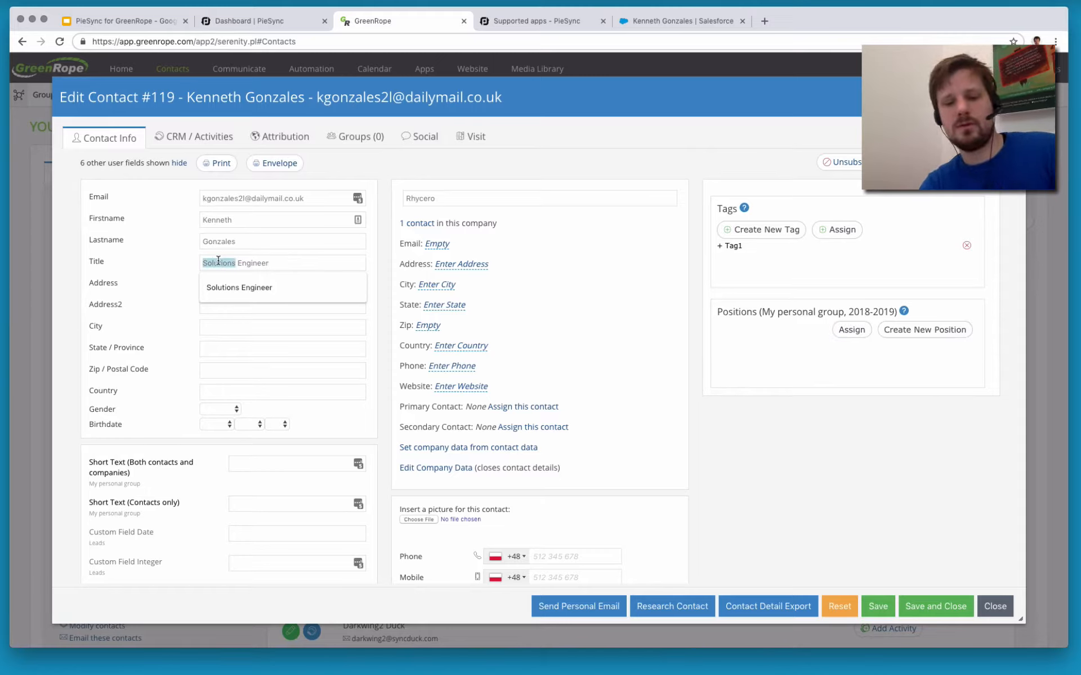
type("Sales")
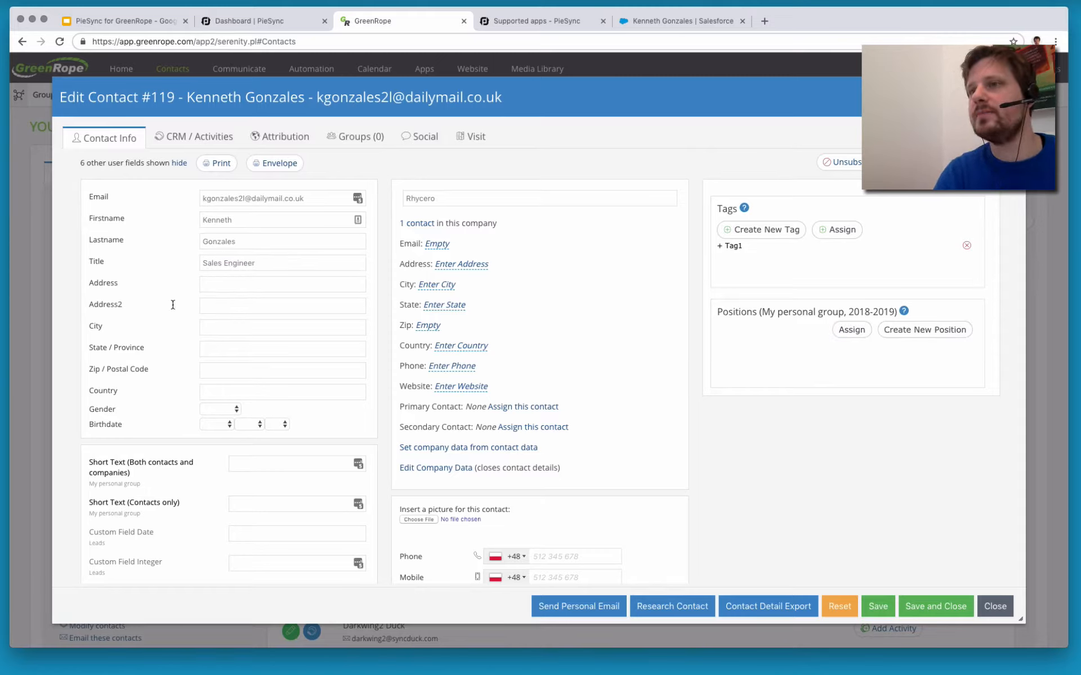
left_click(881, 610)
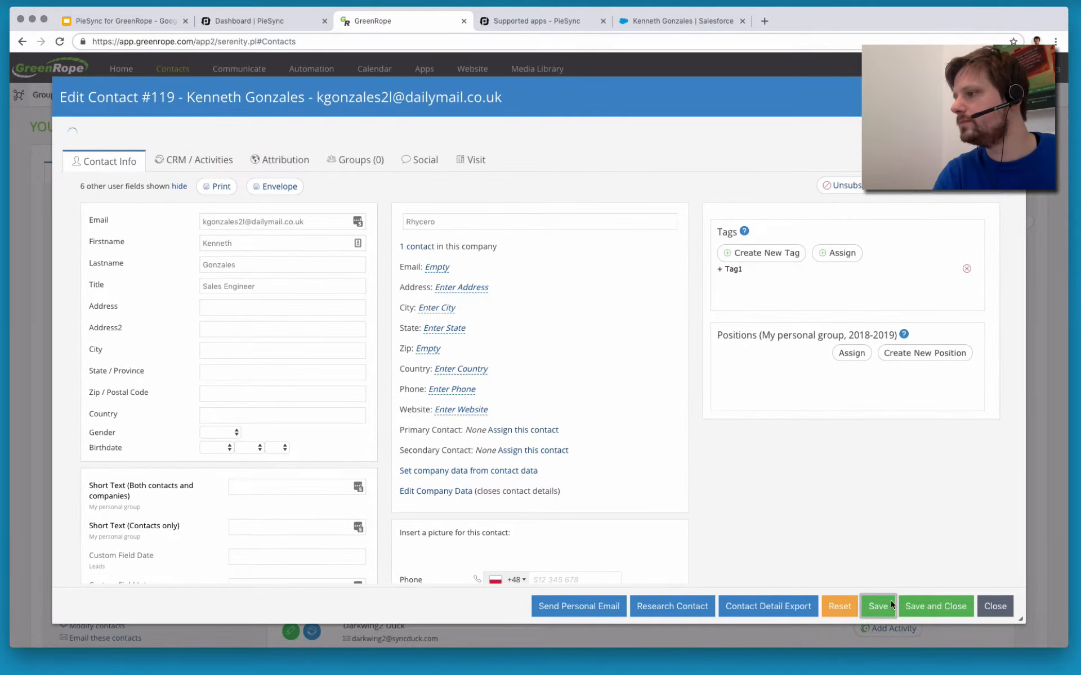
Check the sync activity in PieSync, then switch to Salesforce, reload the Rhycero contact and view its details to check the title
left_click(306, 22)
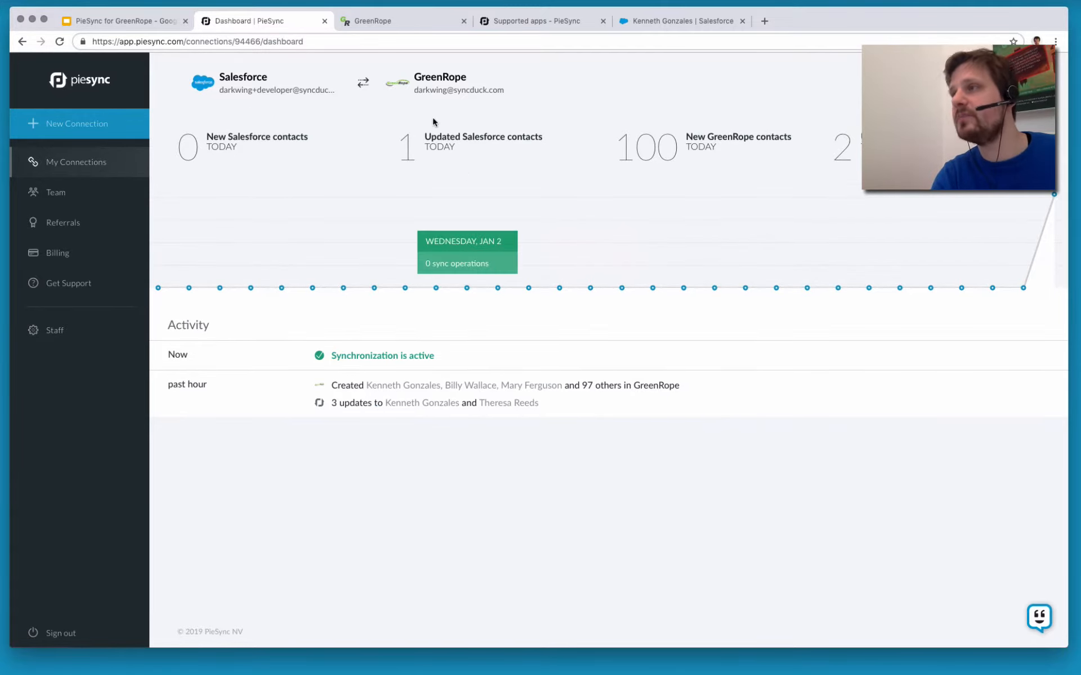
left_click(675, 25)
left_click(59, 42)
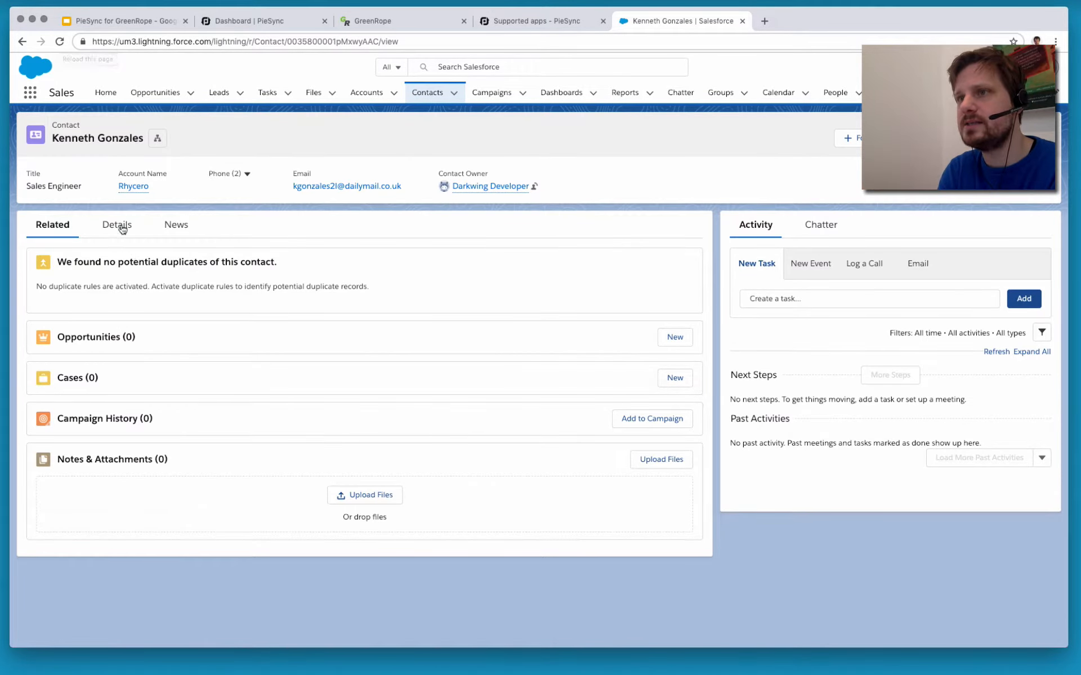
left_click(111, 241)
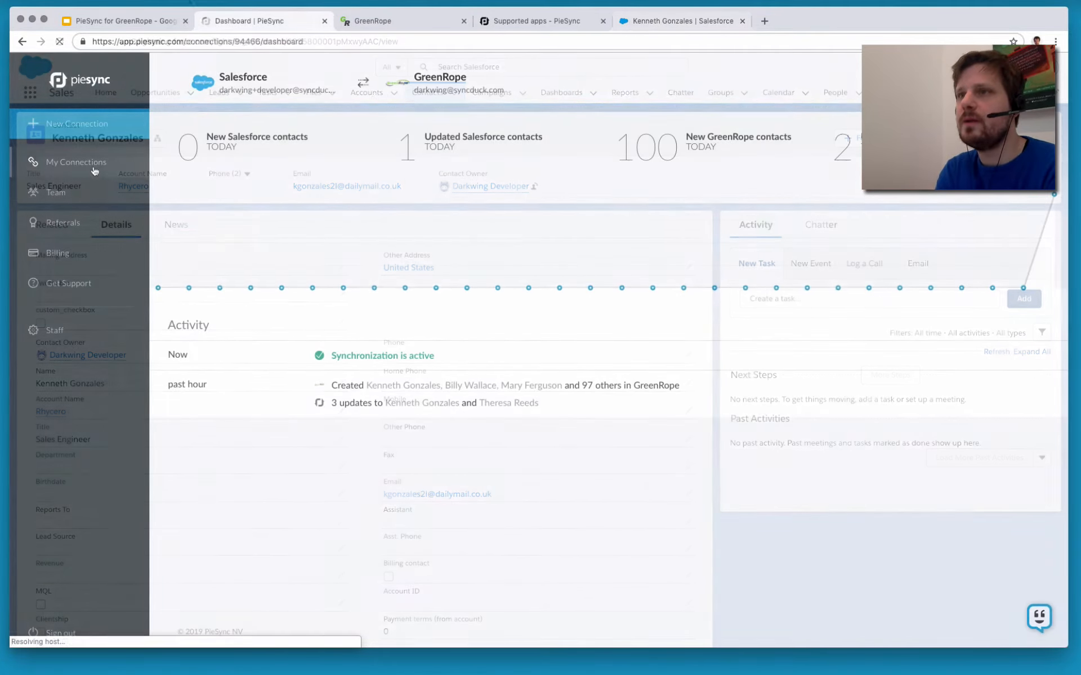
Switch to PieSync and start a new connection between GreenRope and Mailchimp
left_click(95, 169)
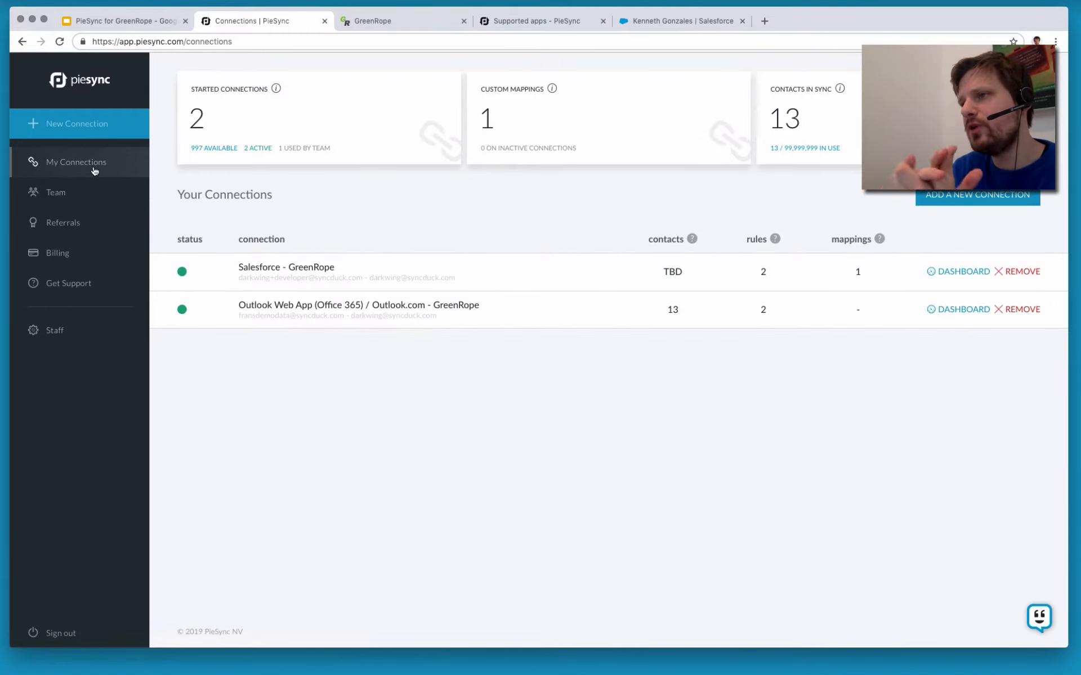
left_click(988, 197)
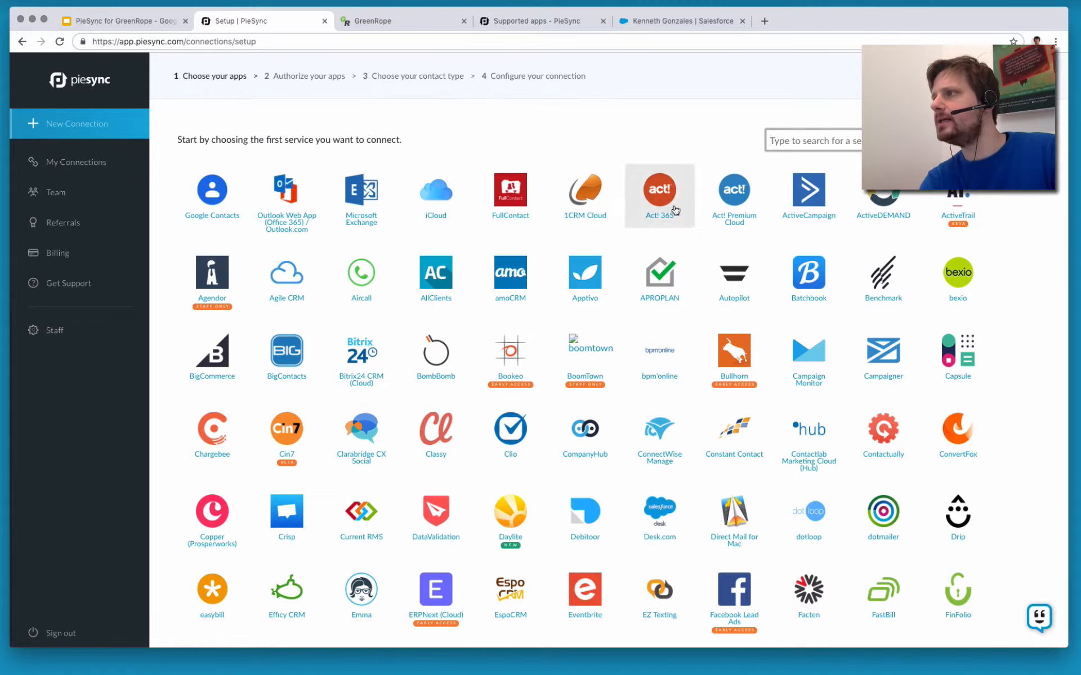
type("green")
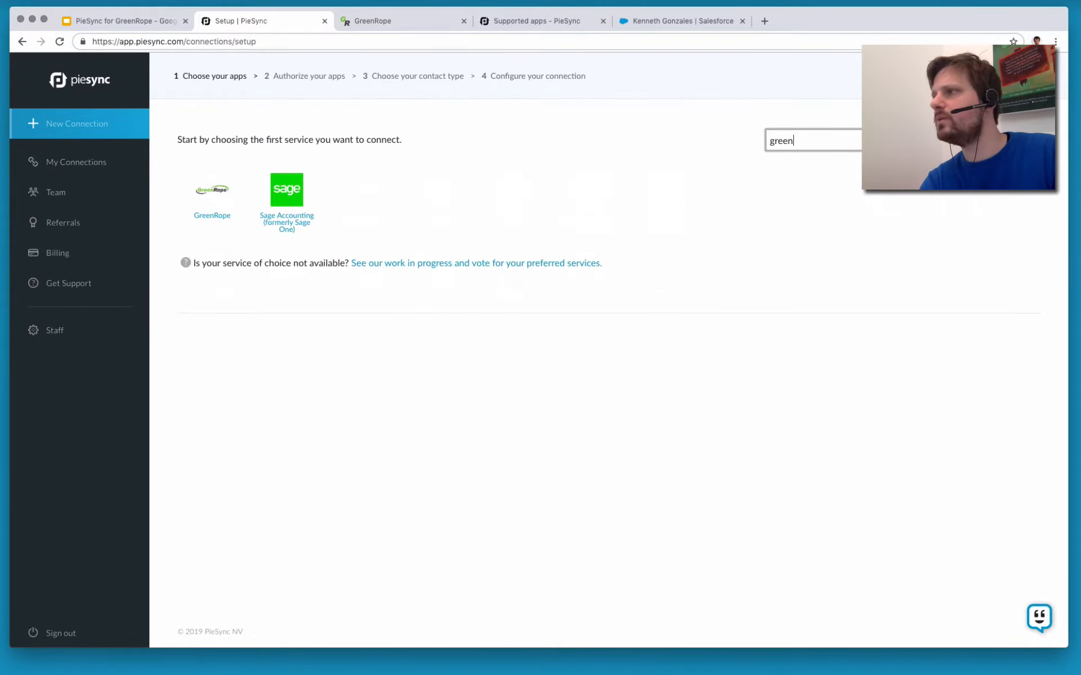
left_click(209, 196)
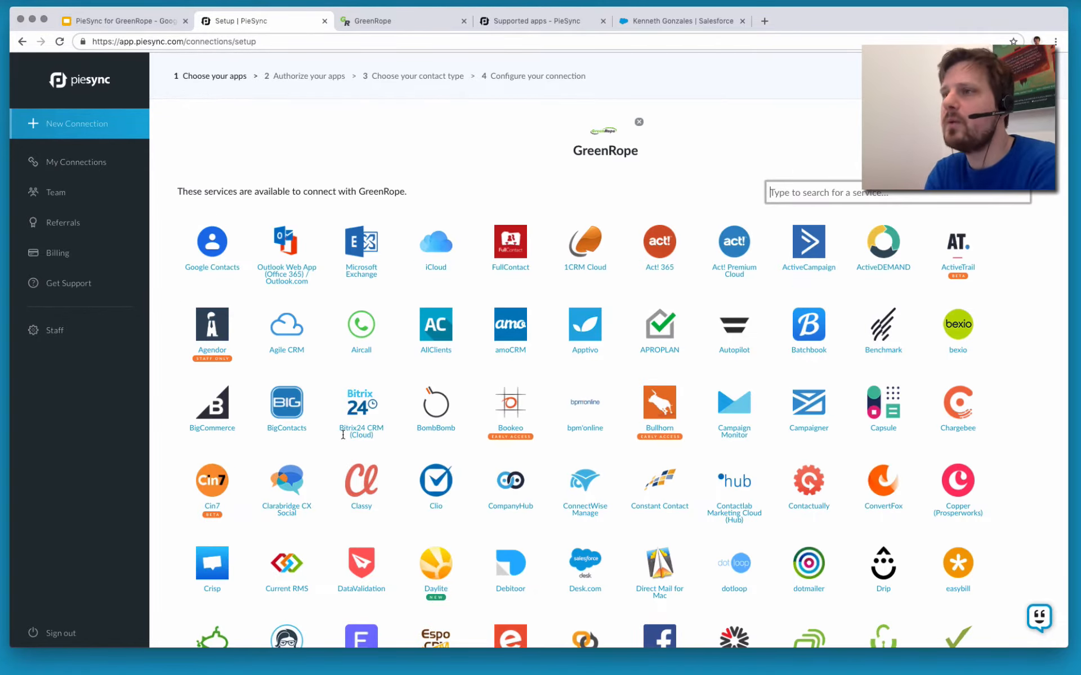
scroll(344, 439, "down", 5)
scroll(344, 439, "down", 3)
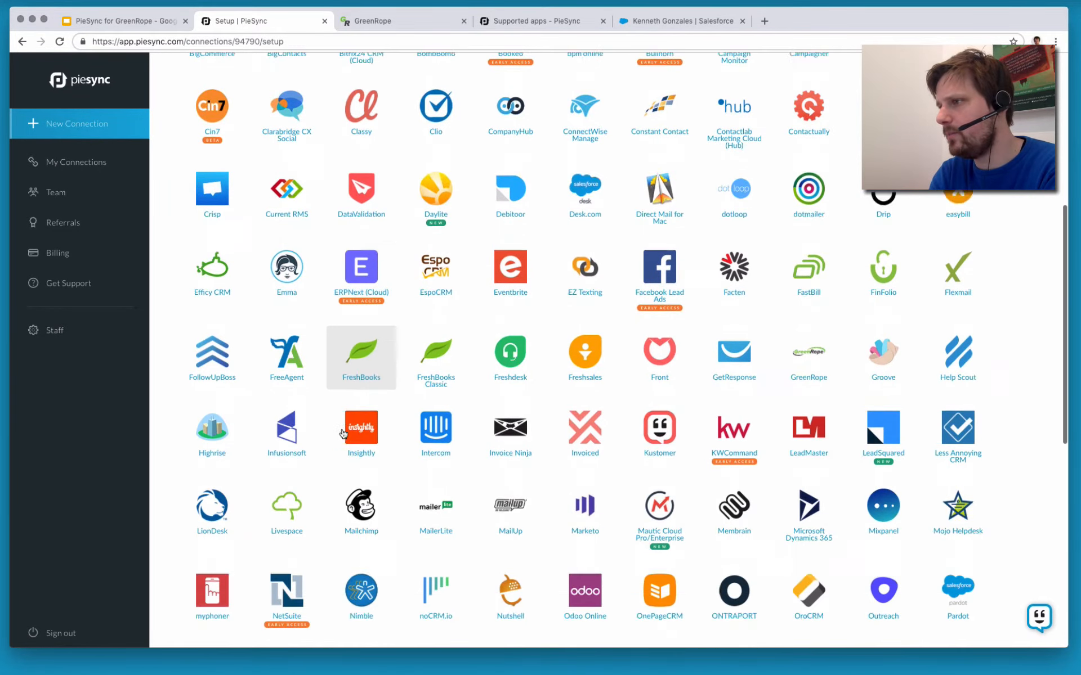
scroll(344, 435, "down", 4)
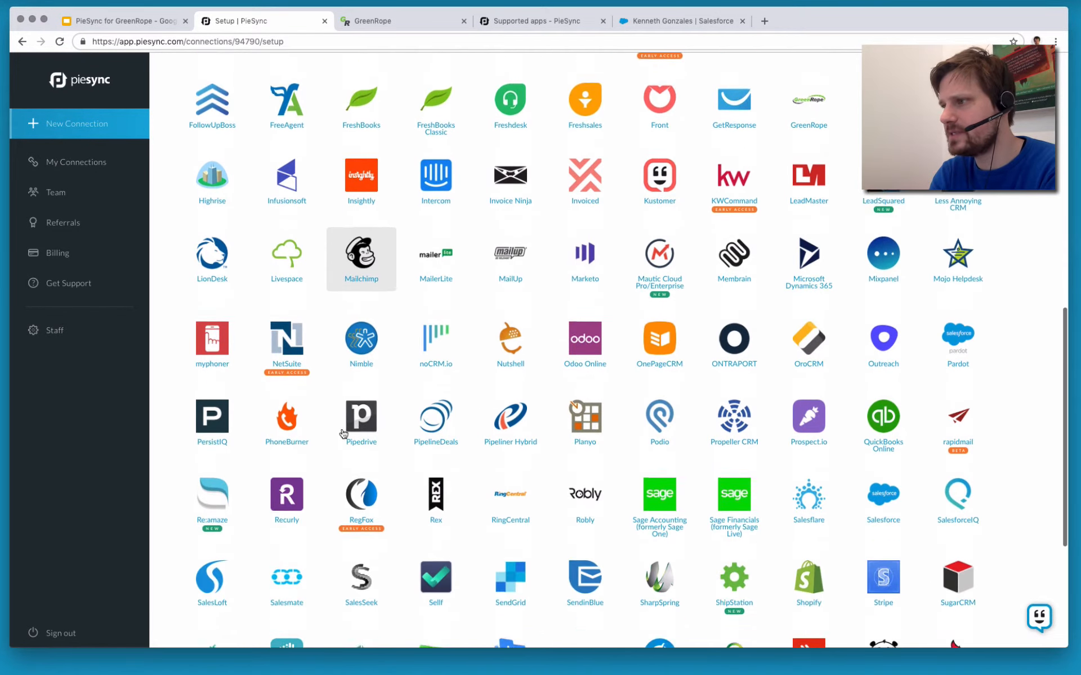
left_click(366, 216)
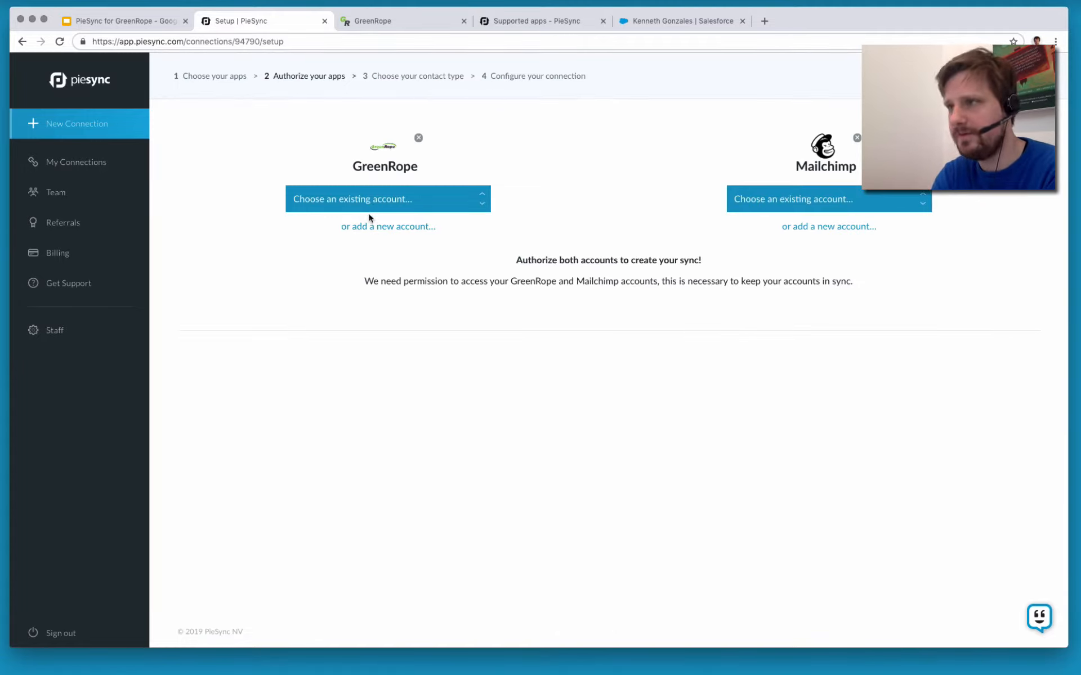
Authorize the connection with the existing GreenRope account and the Mailchimp account for TestList 1, and proceed to configuring the sync
left_click(373, 227)
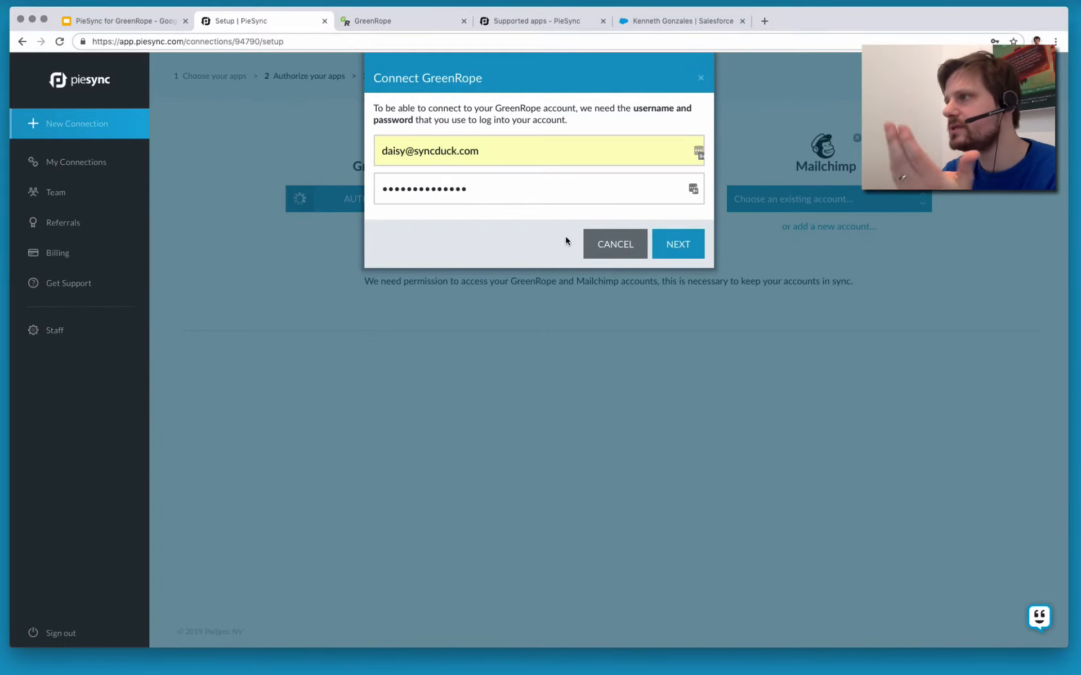
left_click(610, 256)
left_click(462, 208)
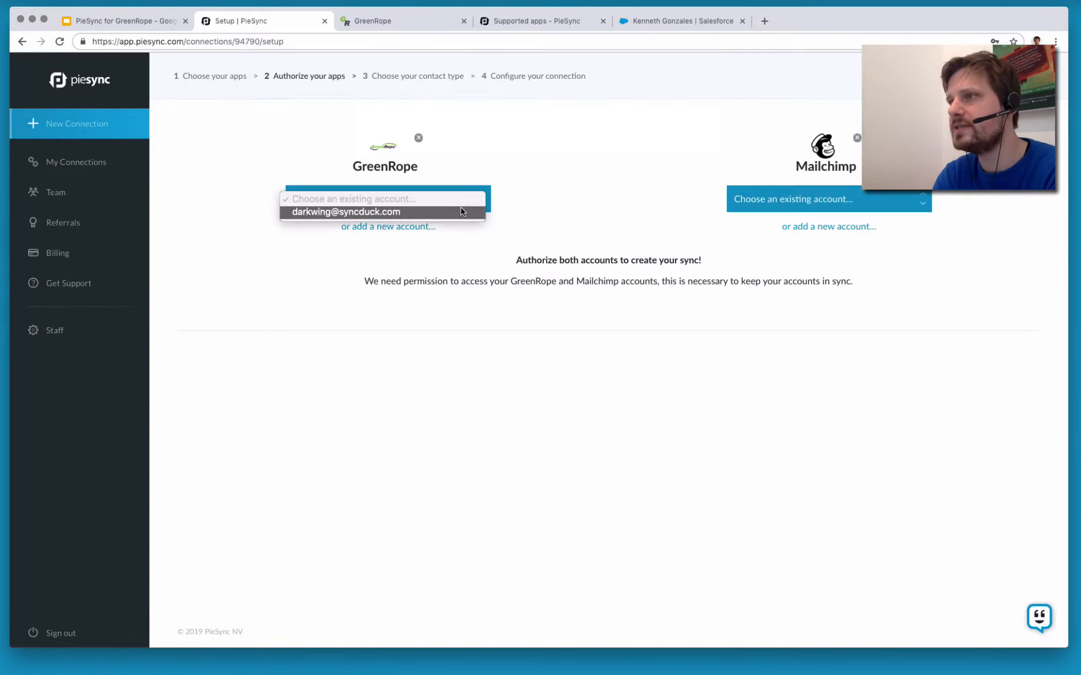
left_click(457, 208)
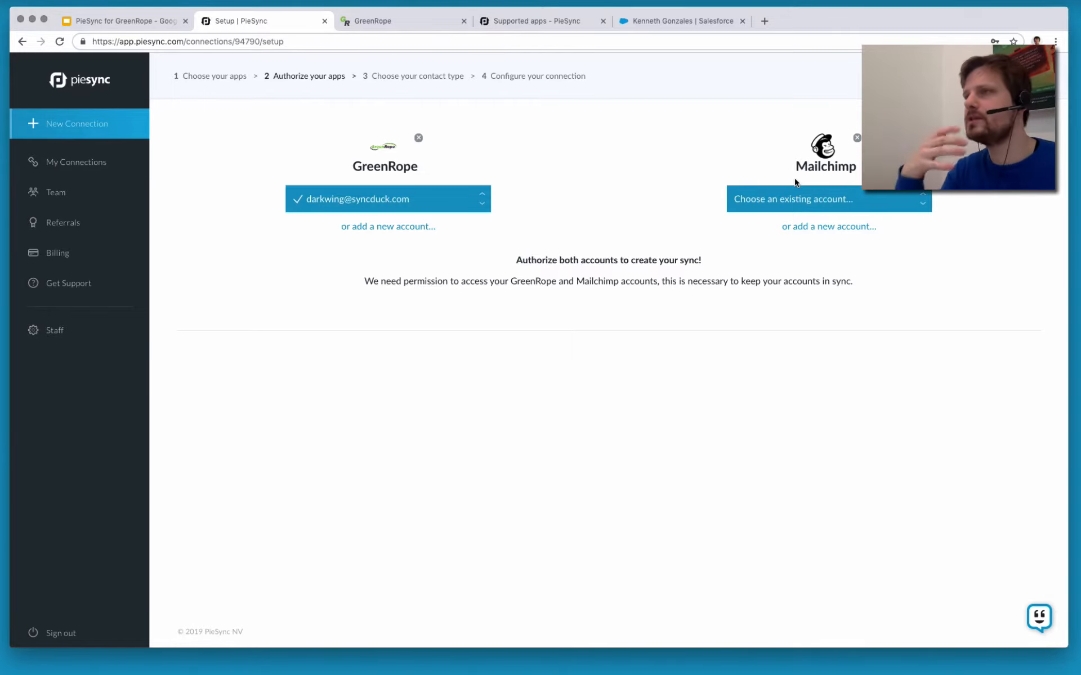
left_click(776, 194)
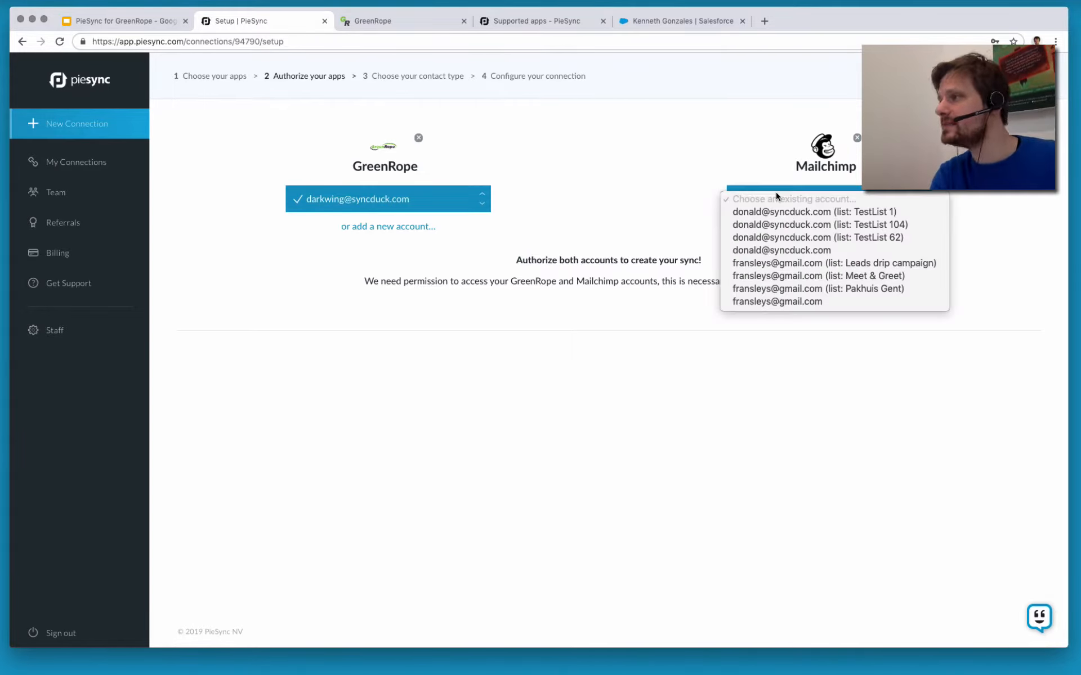
left_click(808, 215)
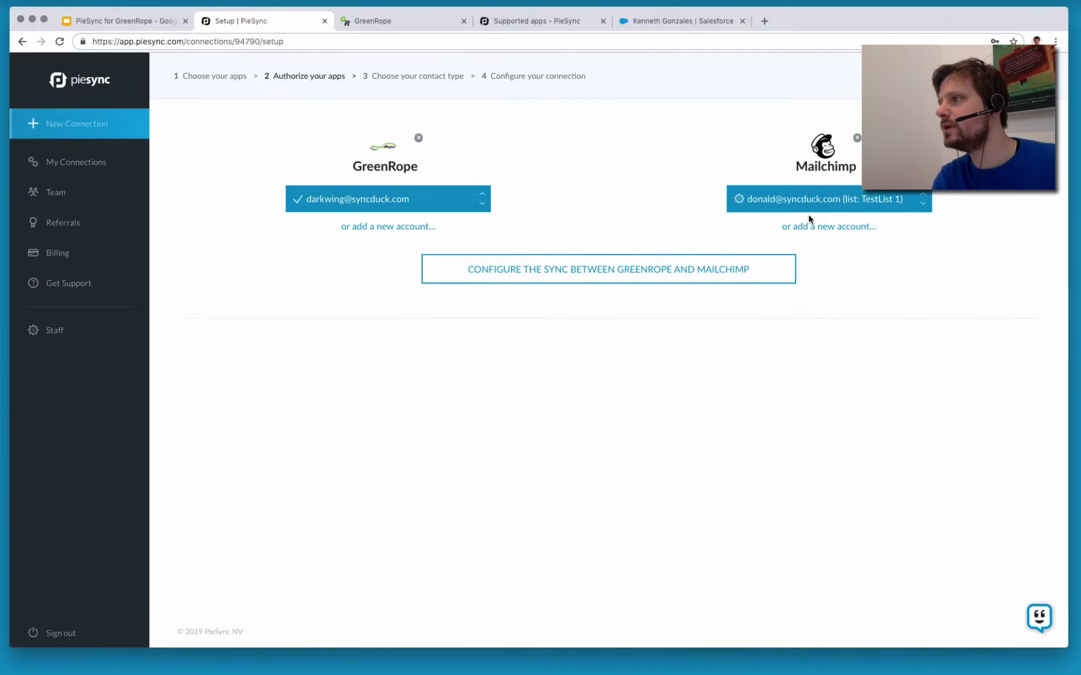
left_click(720, 282)
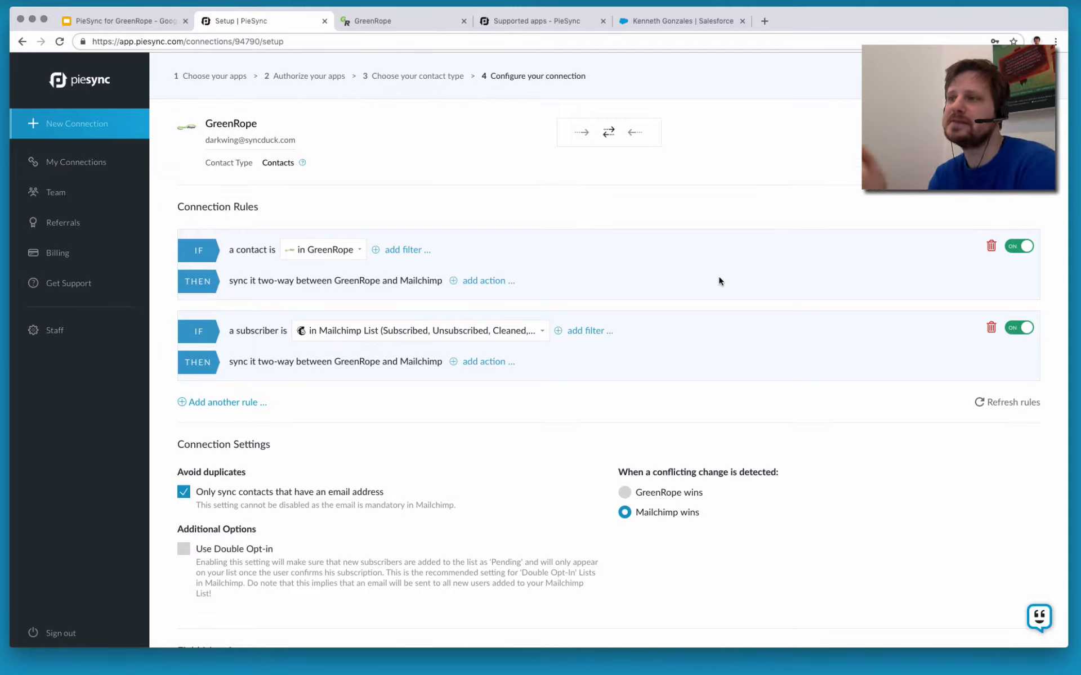
Add a filter to the GreenRope contact rule so that it only covers contacts with the tag Tag1
left_click(408, 252)
left_click(318, 280)
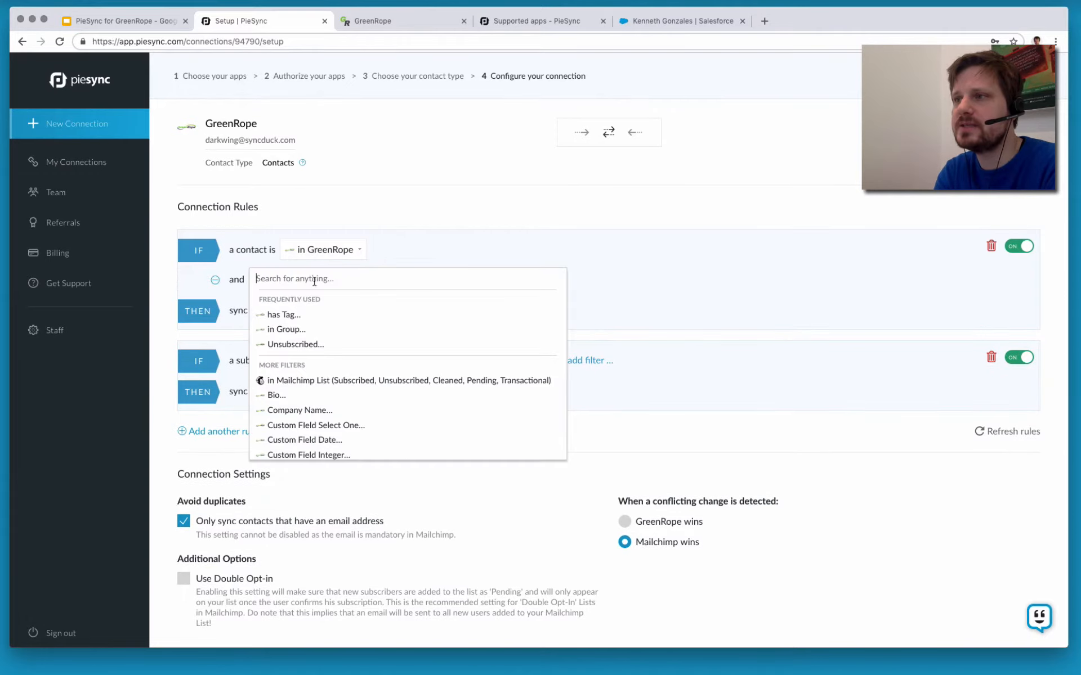
left_click(292, 320)
left_click(358, 285)
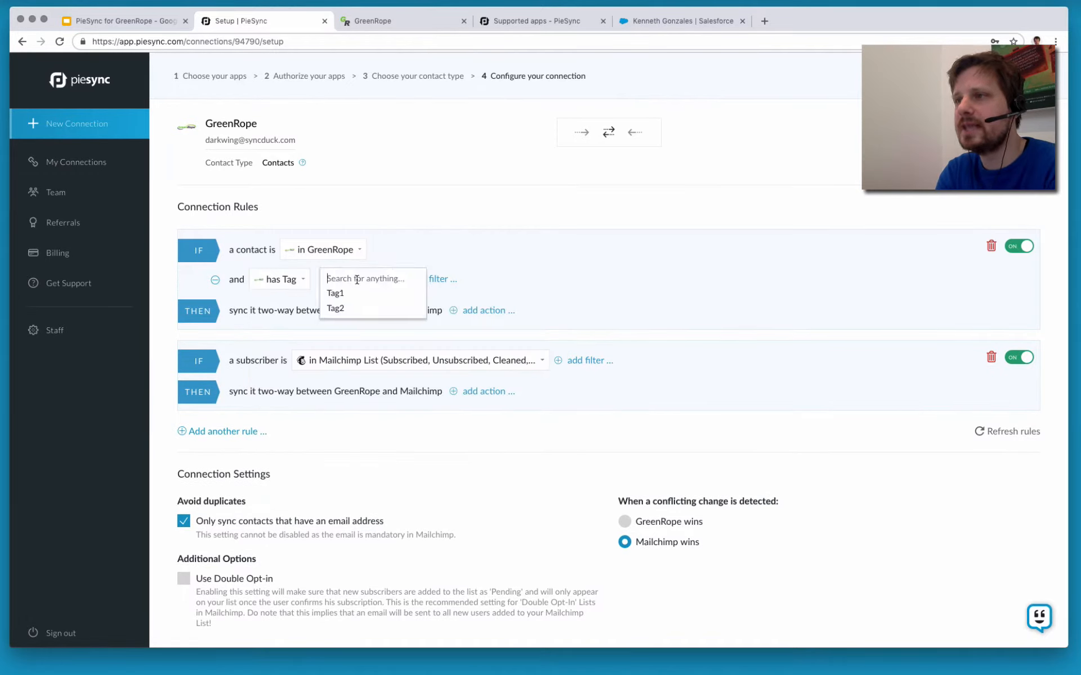
left_click(337, 301)
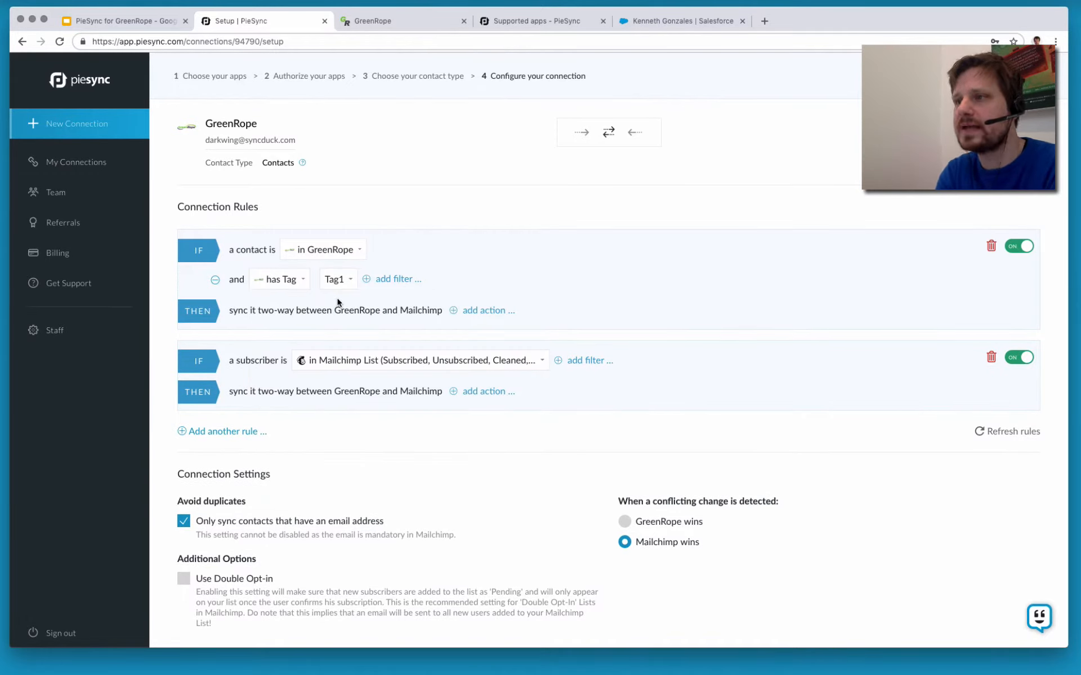
Add the Mailchimp action Subscribe to List to the GreenRope contact rule
left_click(480, 312)
left_click(277, 333)
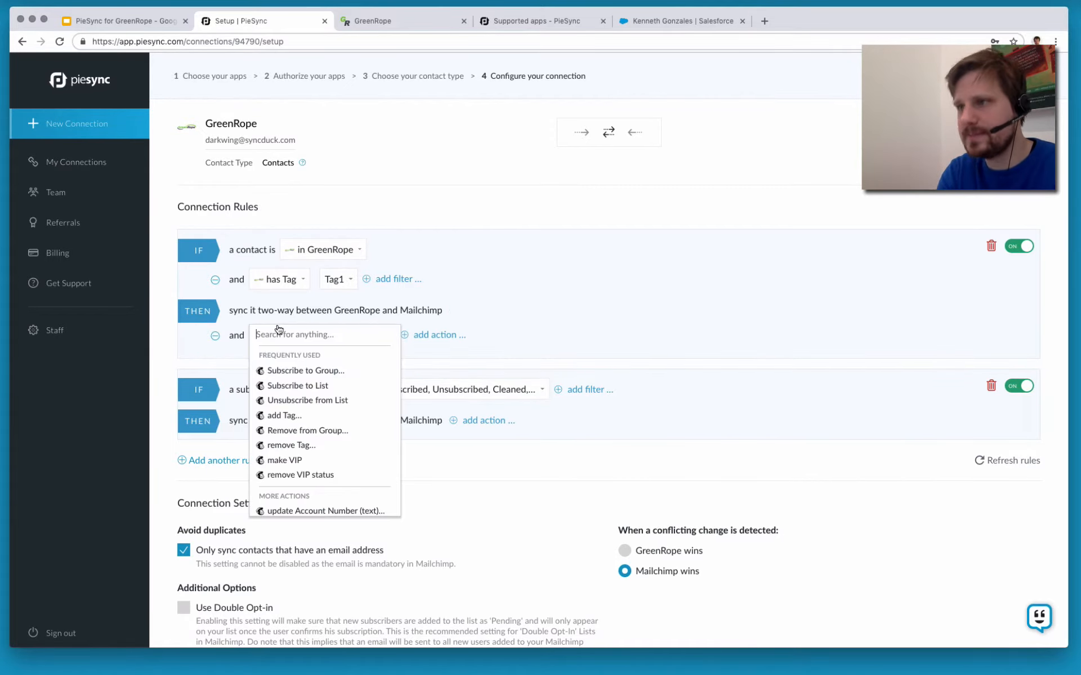
left_click(293, 386)
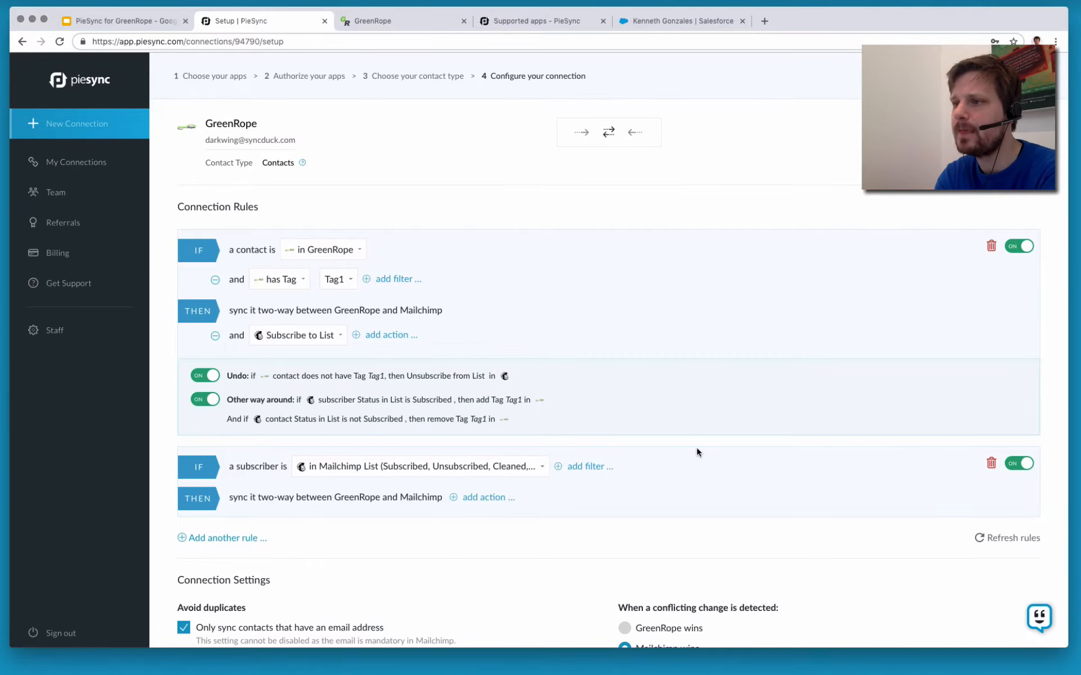
Add the filter Status in List is Cleaned to the Mailchimp subscriber rule
scroll(695, 456, "down", 3)
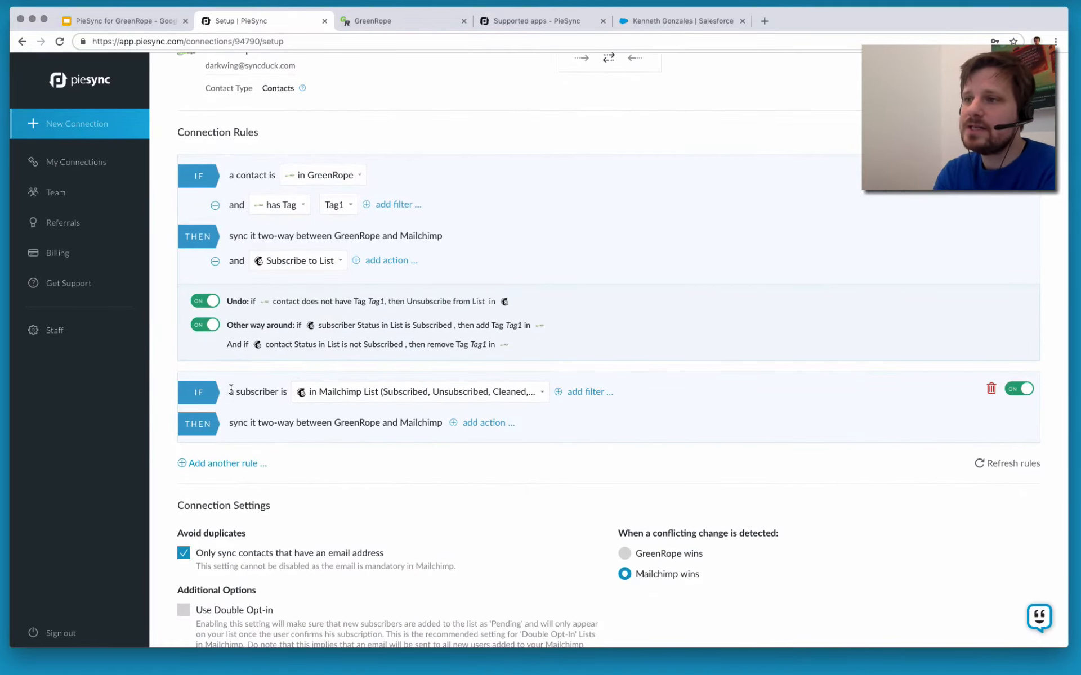
left_click_drag(233, 391, 278, 391)
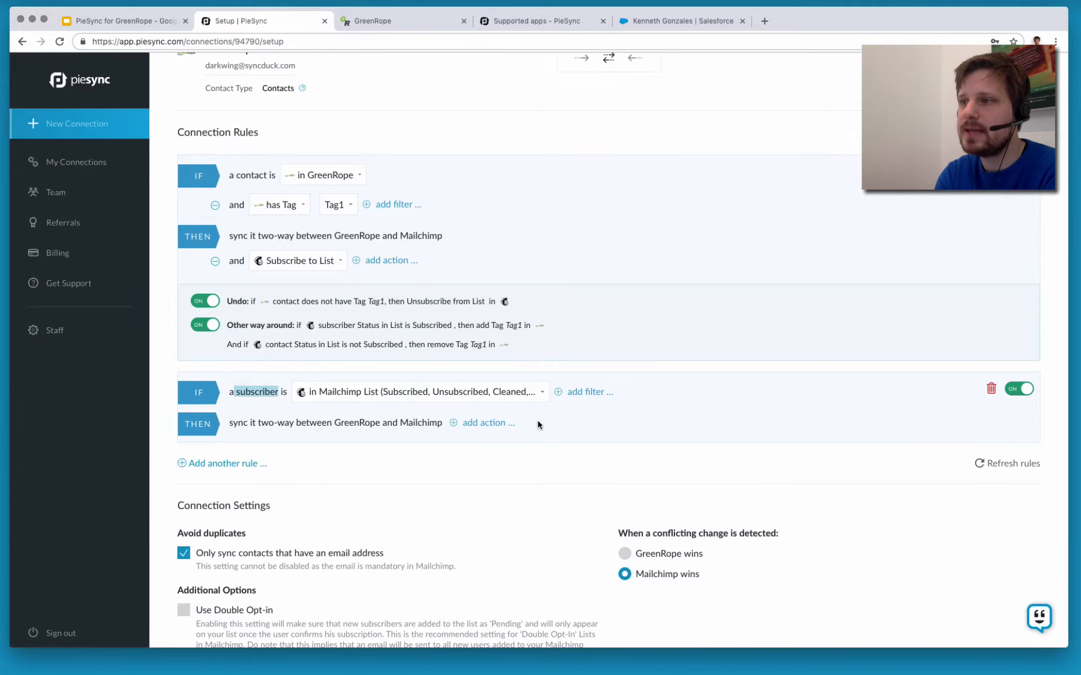
left_click(571, 397)
left_click(571, 398)
left_click(374, 426)
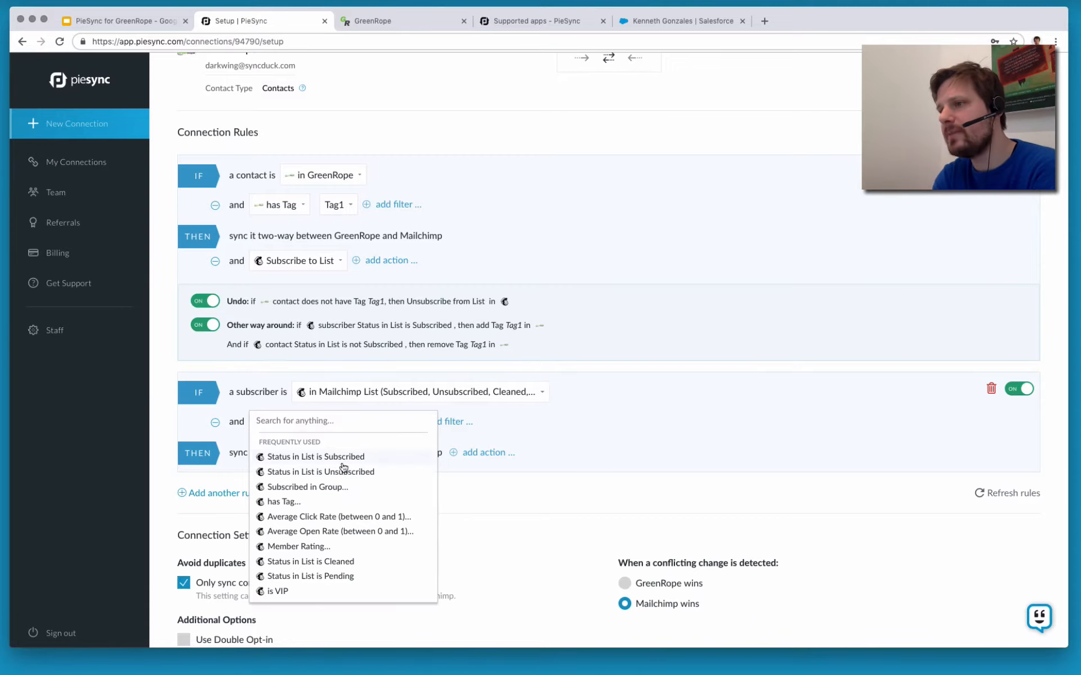
left_click(326, 565)
Add an action to the Mailchimp subscriber rule that overwrites GreenRope's Custom Field Open Text with MailchimpCleaned
scroll(473, 500, "down", 3)
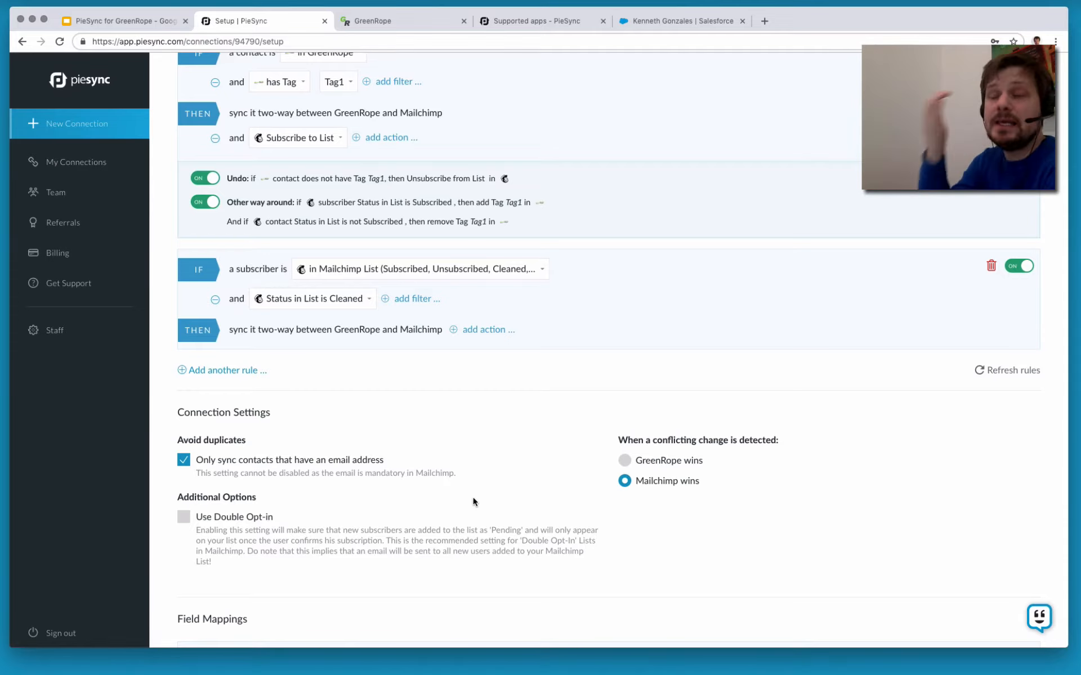
left_click(477, 333)
left_click(374, 355)
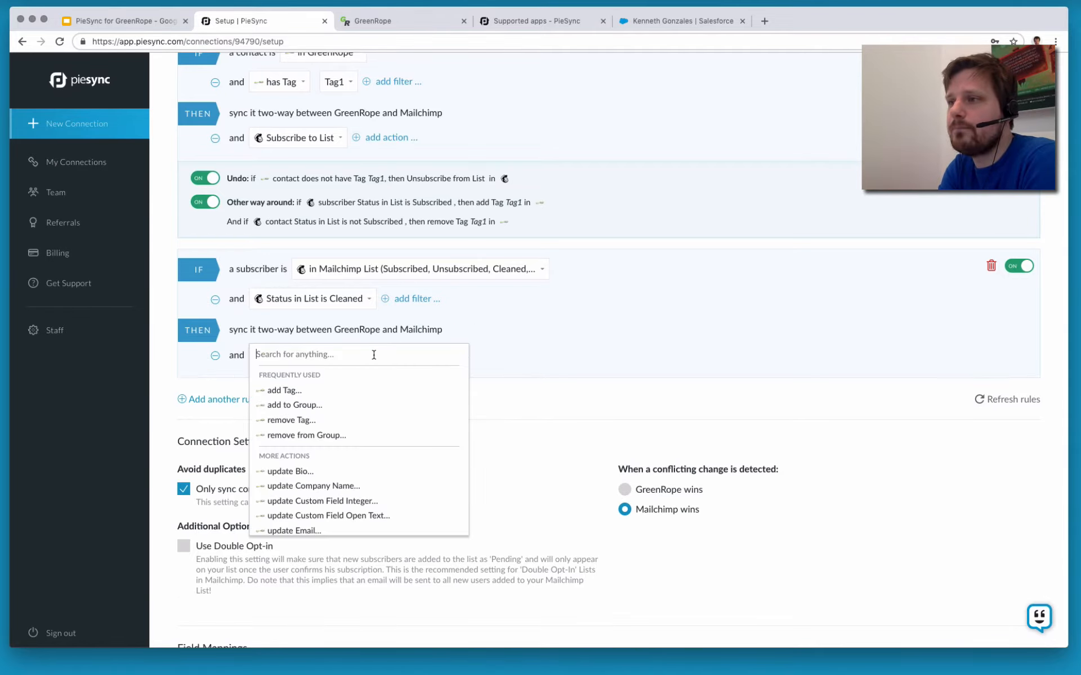
scroll(299, 457, "down", 5)
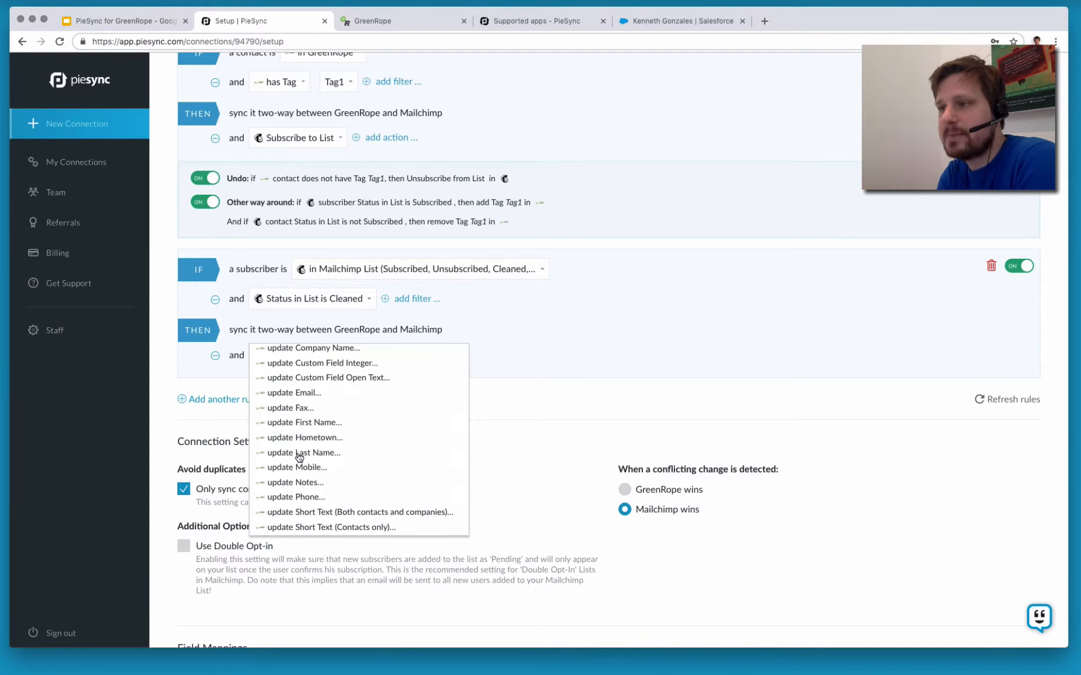
scroll(299, 457, "down", 1)
scroll(301, 453, "up", 2)
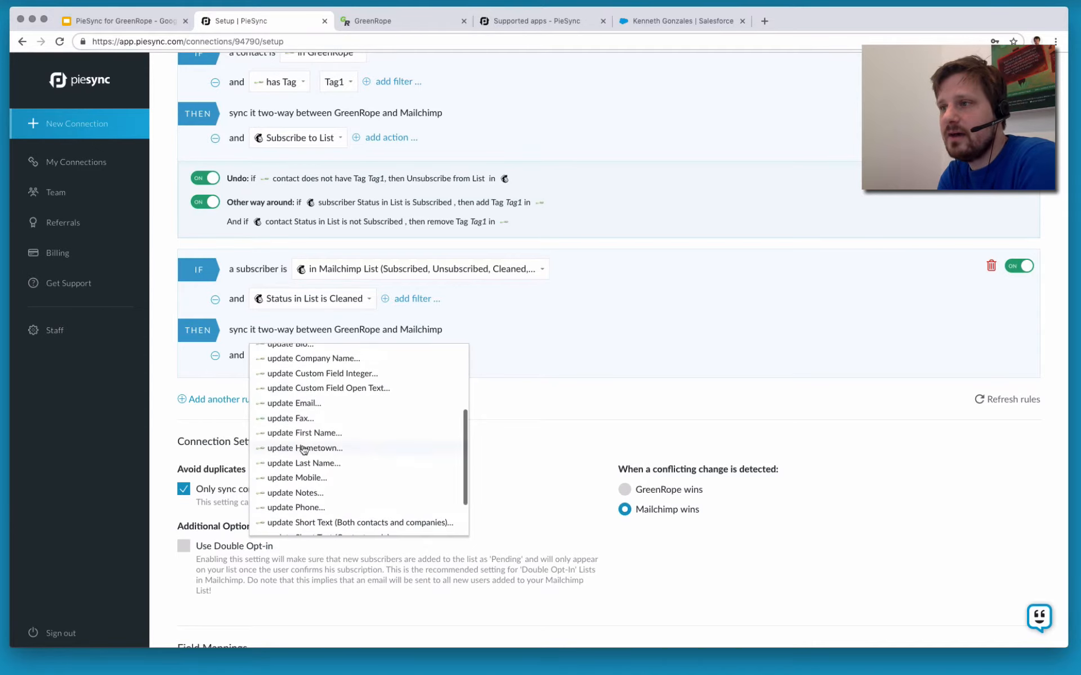
left_click(365, 392)
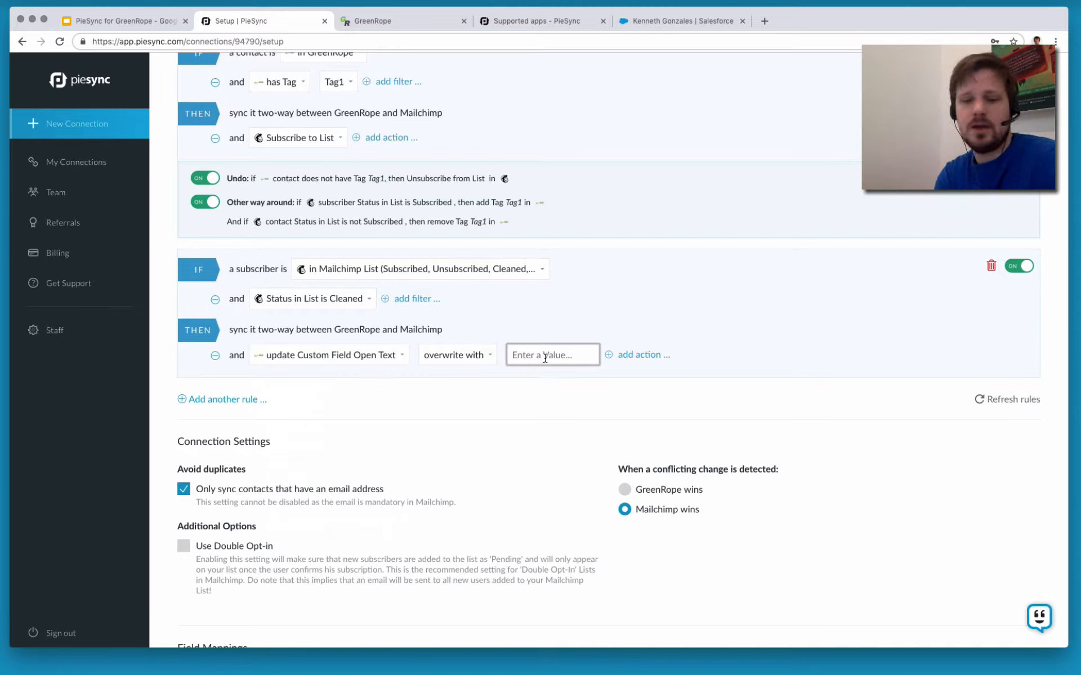
type("Mailchimp")
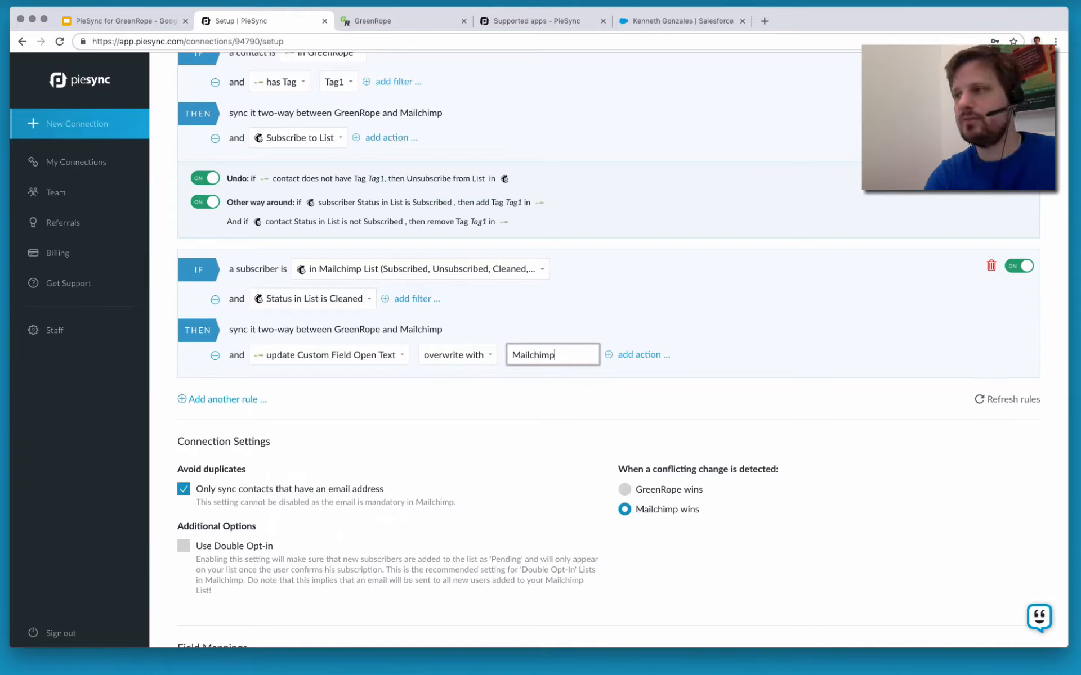
type("Cleaned")
left_click(562, 441)
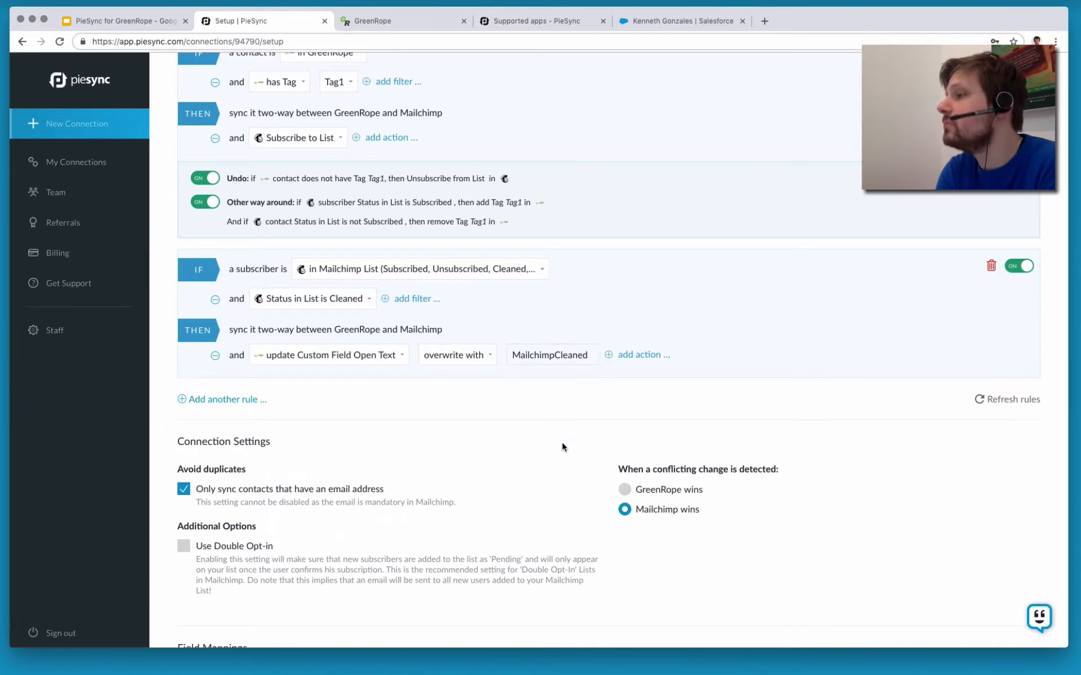
Set GreenRope to win when a conflicting change is detected in the GreenRope–Mailchimp connection
scroll(562, 446, "down", 1)
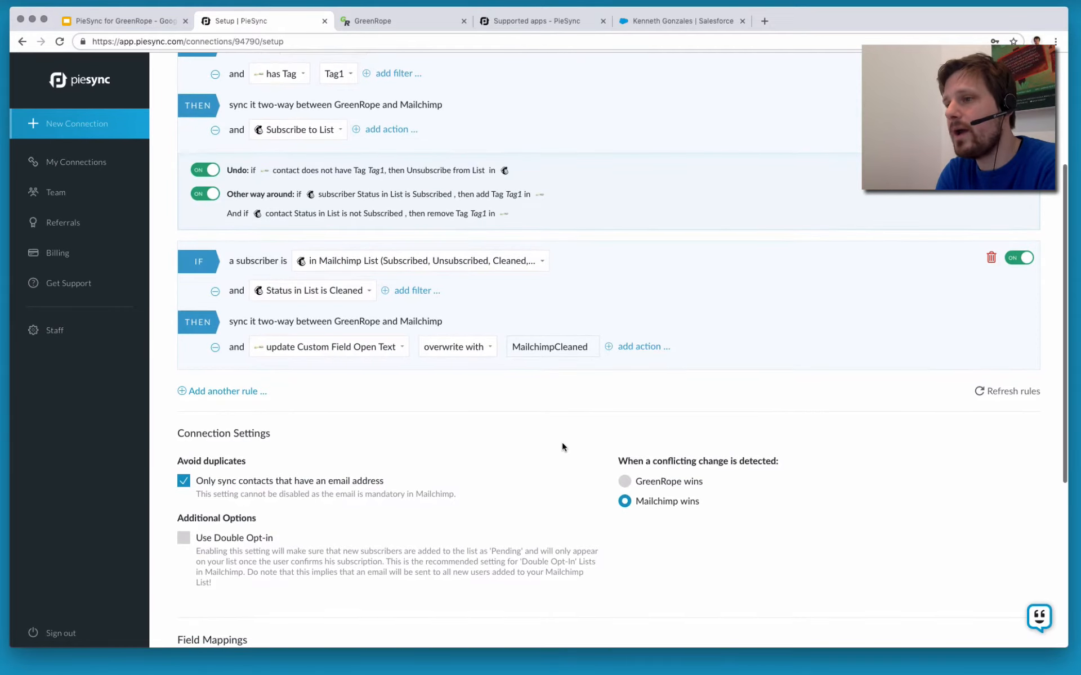
scroll(563, 447, "down", 3)
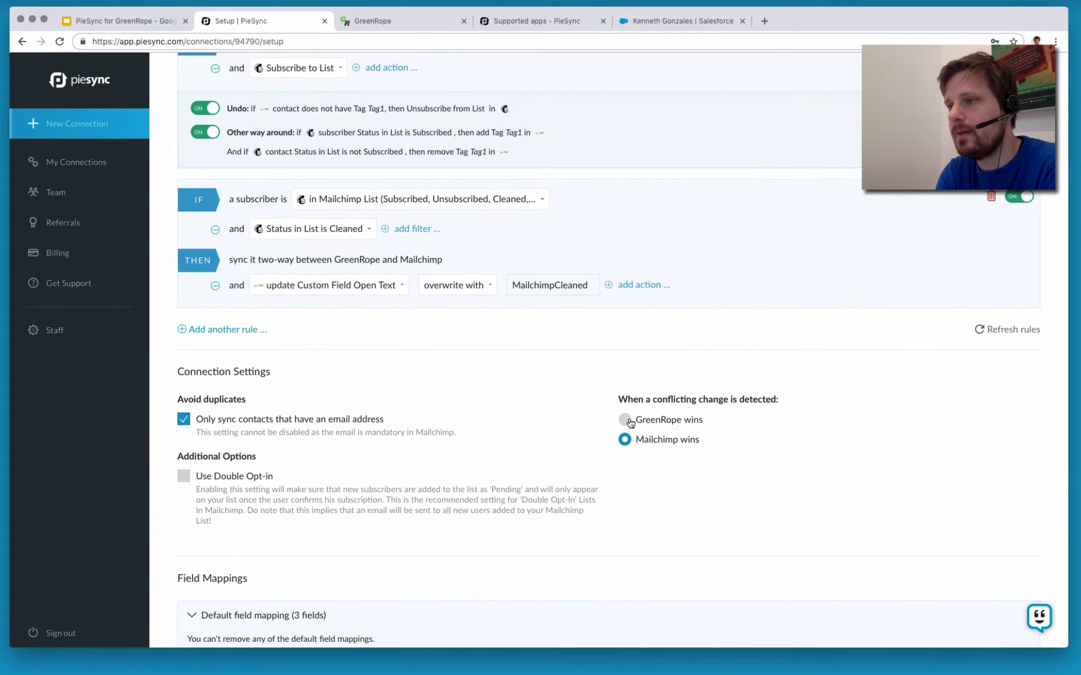
left_click(625, 420)
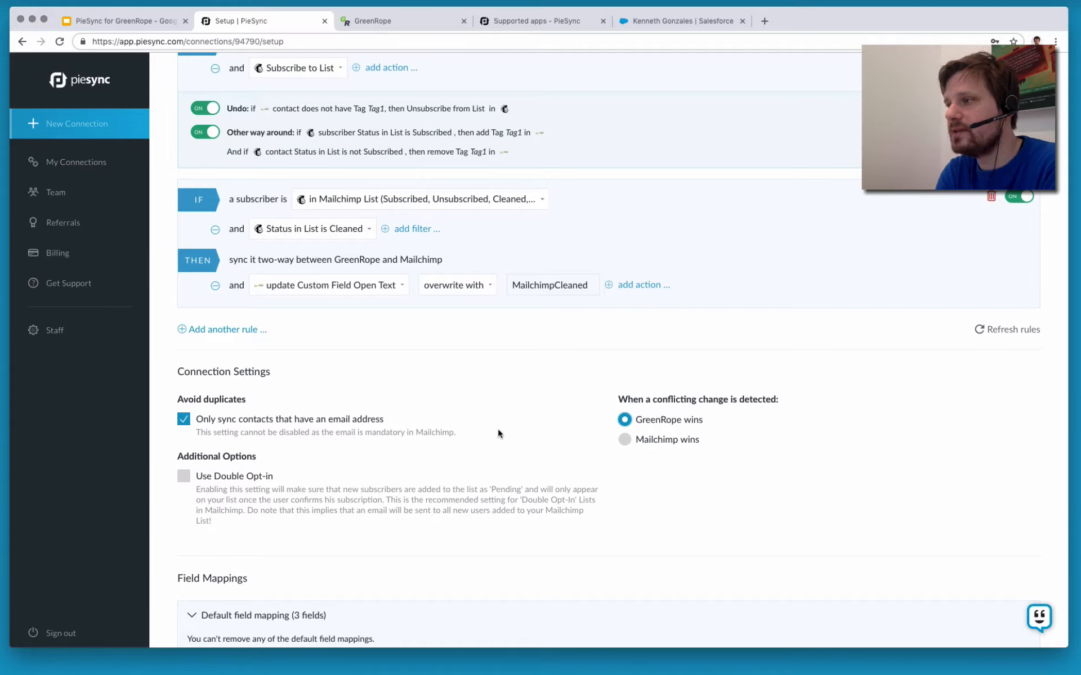
Examine which Mailchimp fields can be chosen in a new custom field mapping, then discard the empty mapping
scroll(497, 434, "down", 6)
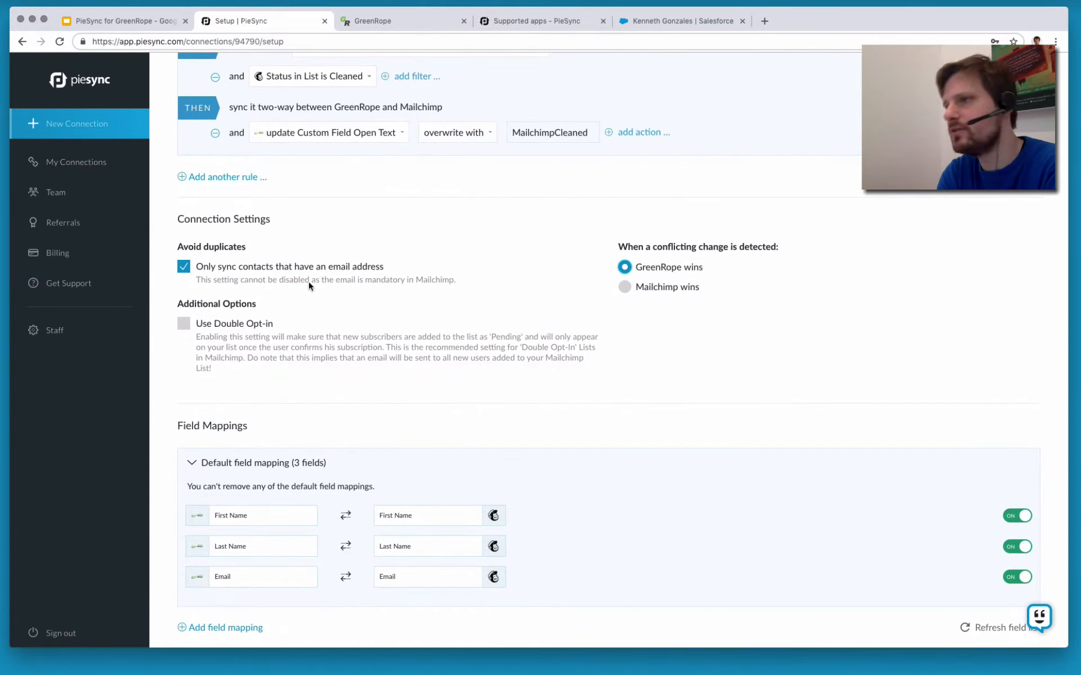
scroll(308, 281, "down", 3)
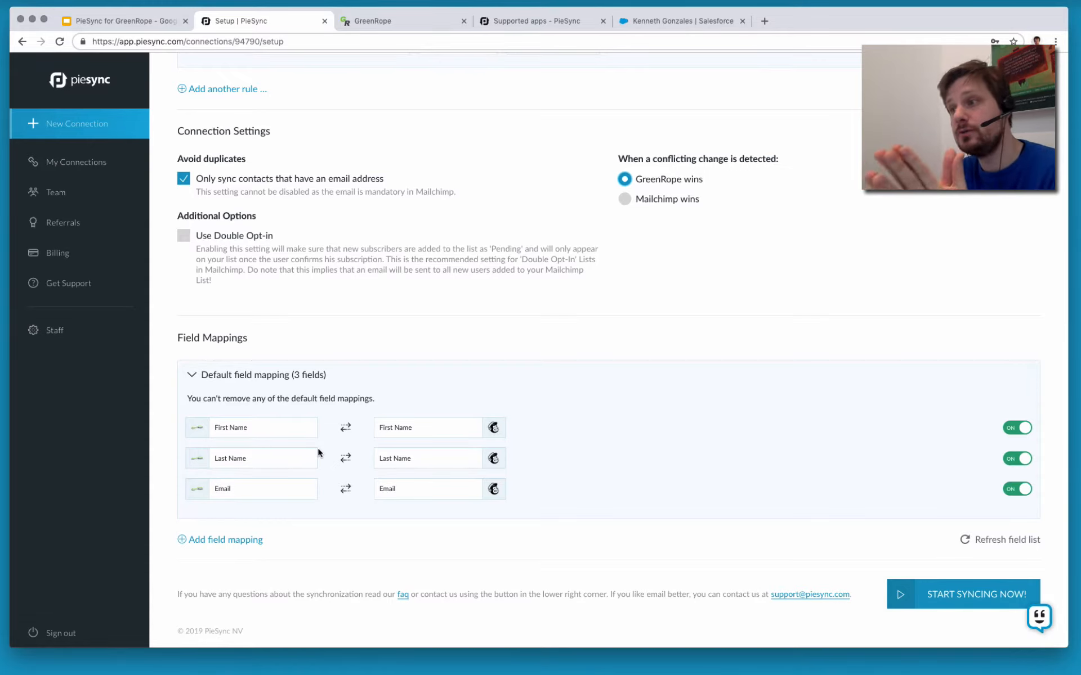
left_click(228, 540)
scroll(404, 547, "down", 2)
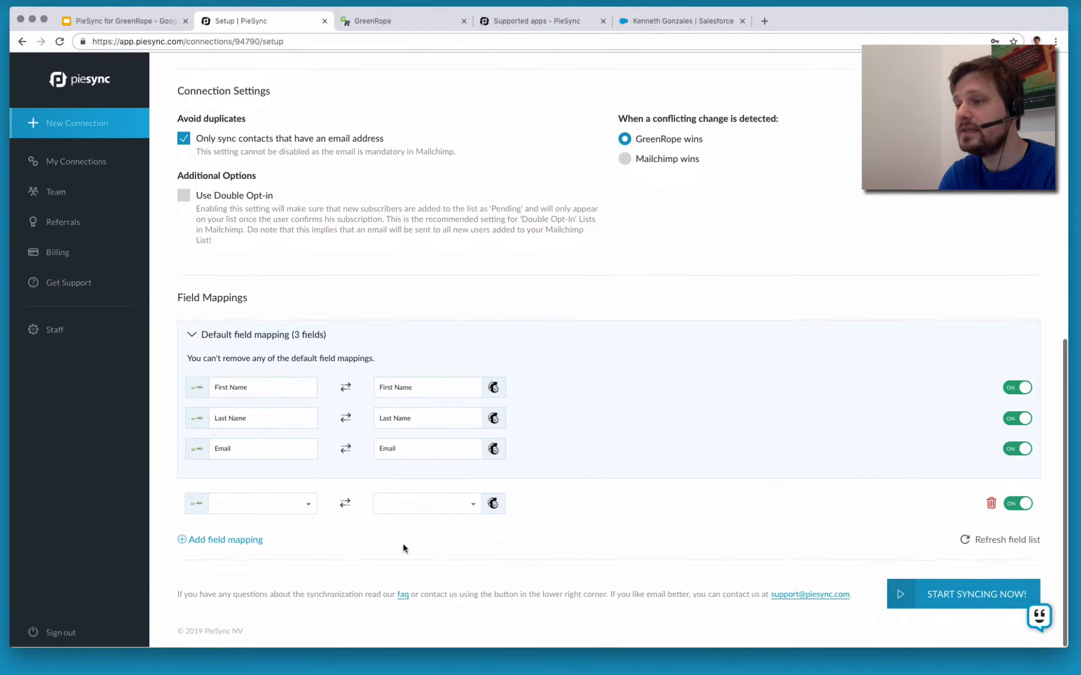
left_click(429, 505)
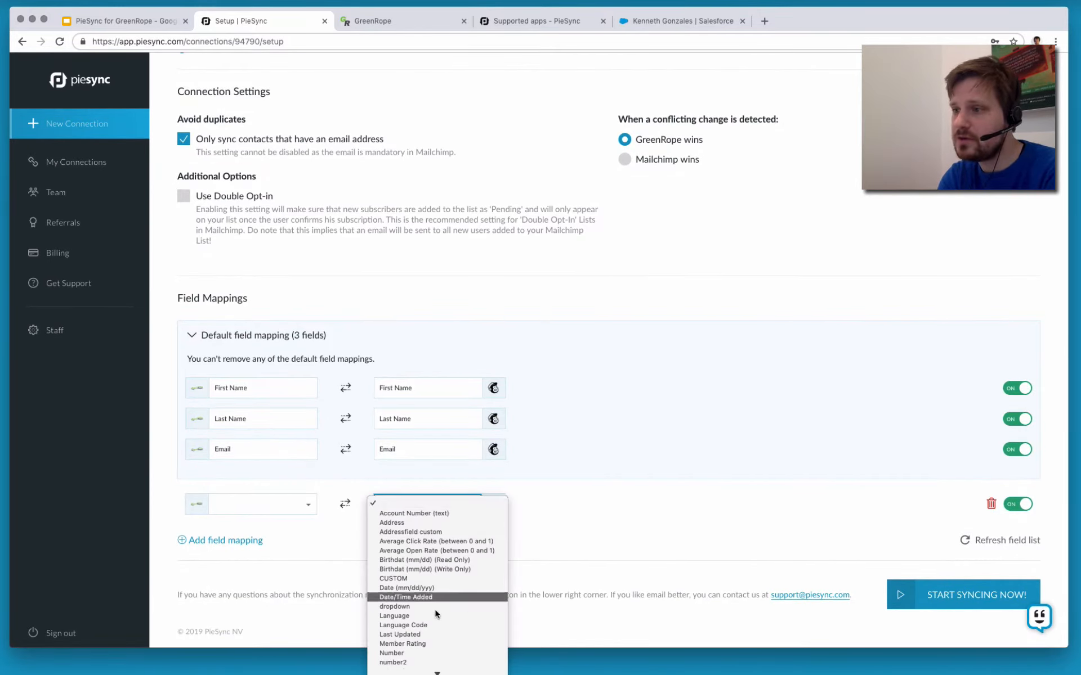
scroll(437, 613, "down", 3)
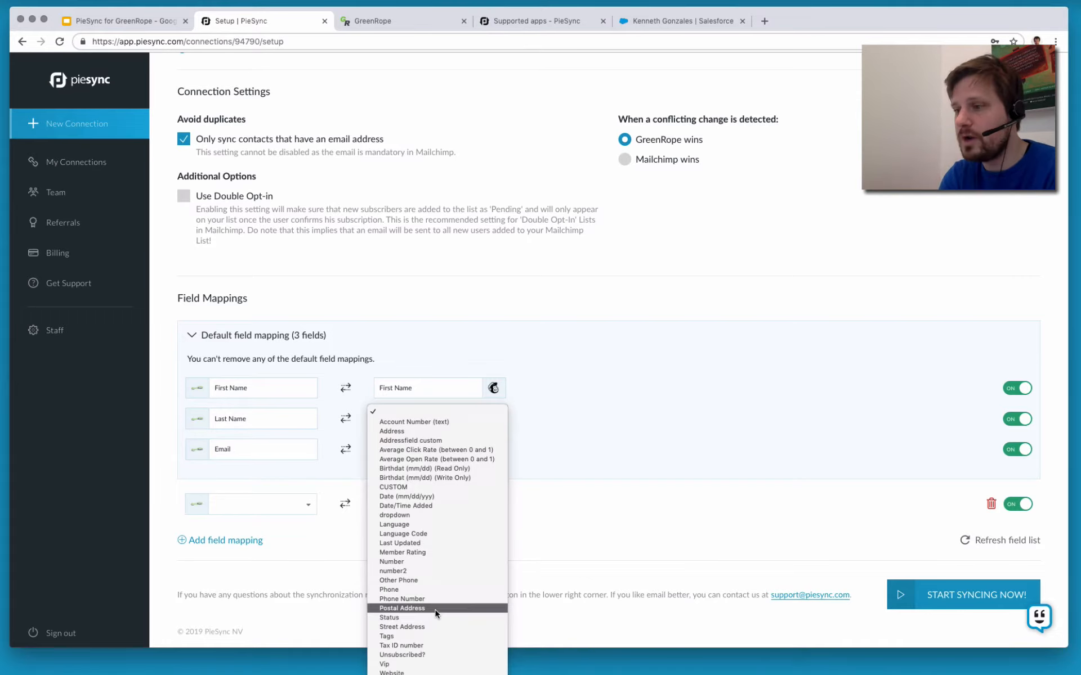
left_click(352, 470)
left_click(411, 514)
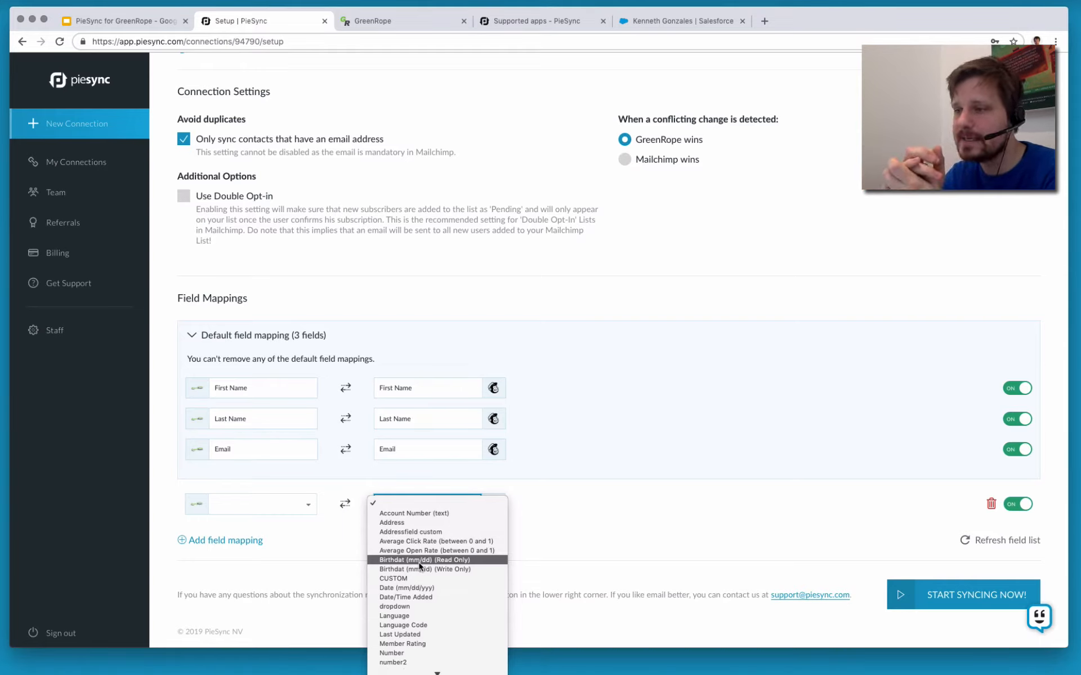
left_click(941, 529)
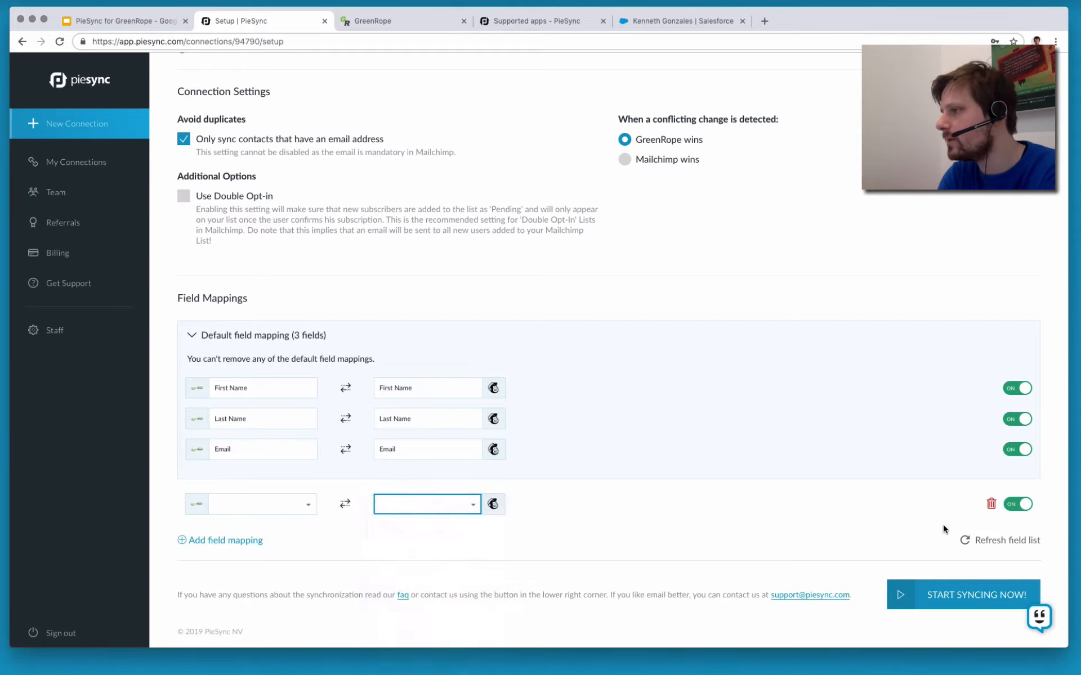
left_click(991, 505)
Leave the Mailchimp setup for the connections overview and start a new connection with Eventbrite as the first service
scroll(866, 517, "up", 10)
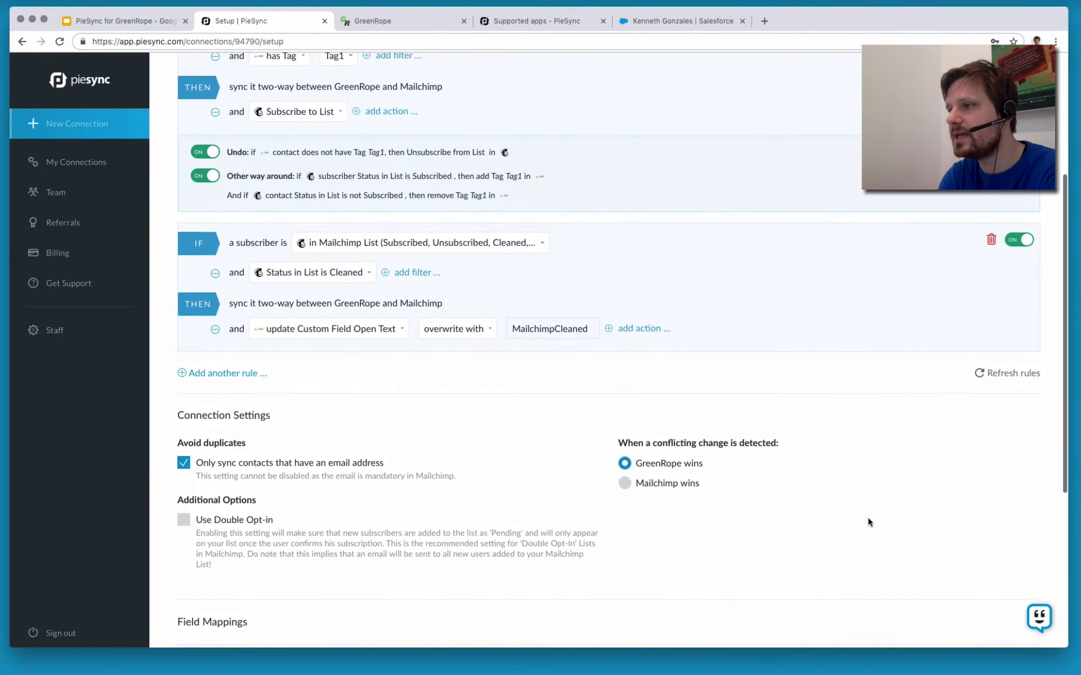
scroll(867, 517, "down", 10)
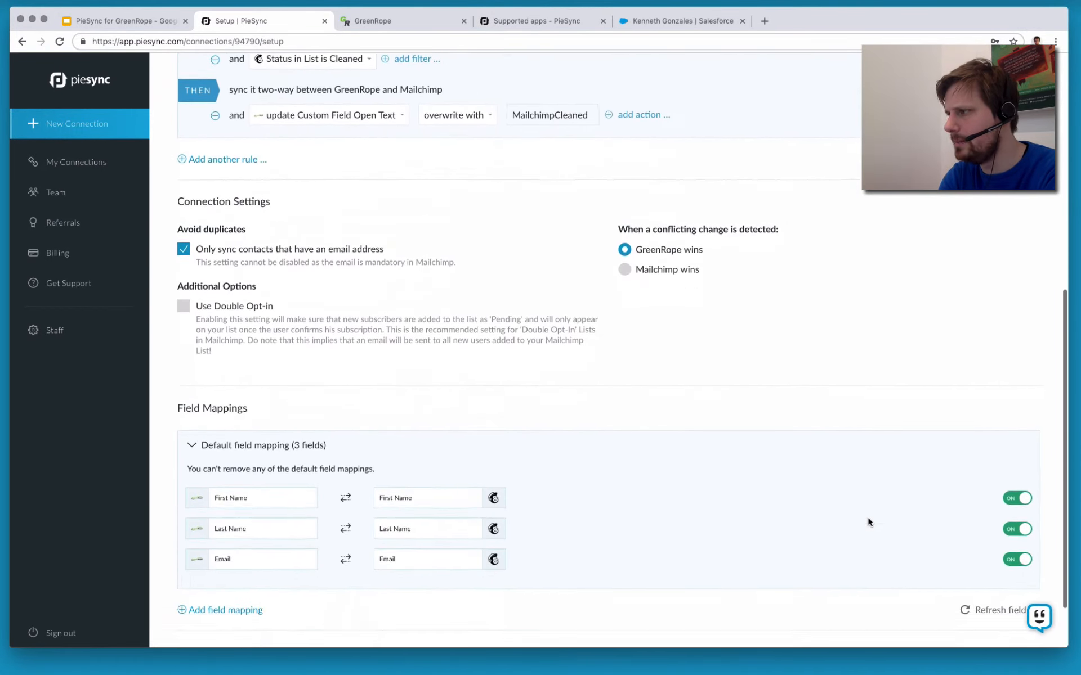
scroll(866, 516, "up", 10)
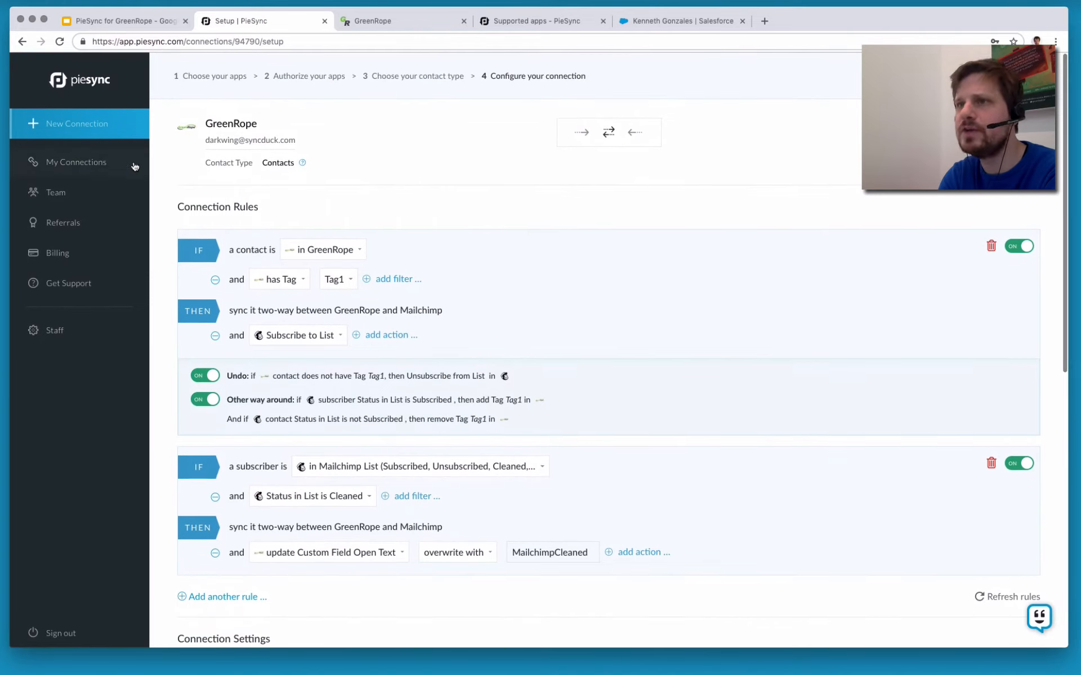
left_click(97, 164)
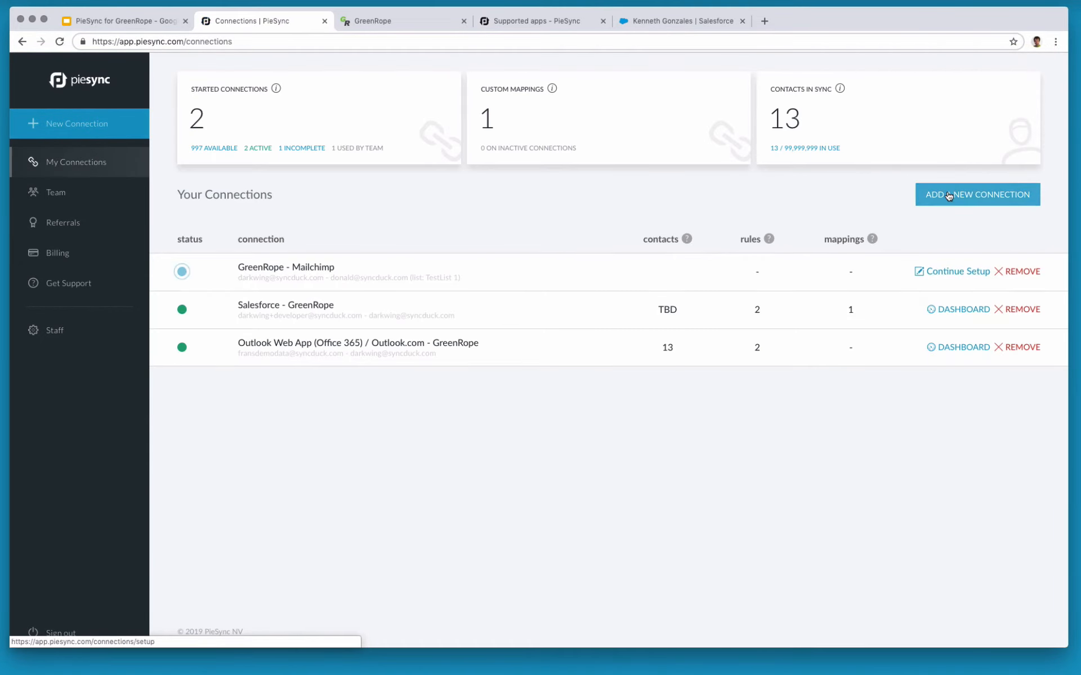
left_click(949, 195)
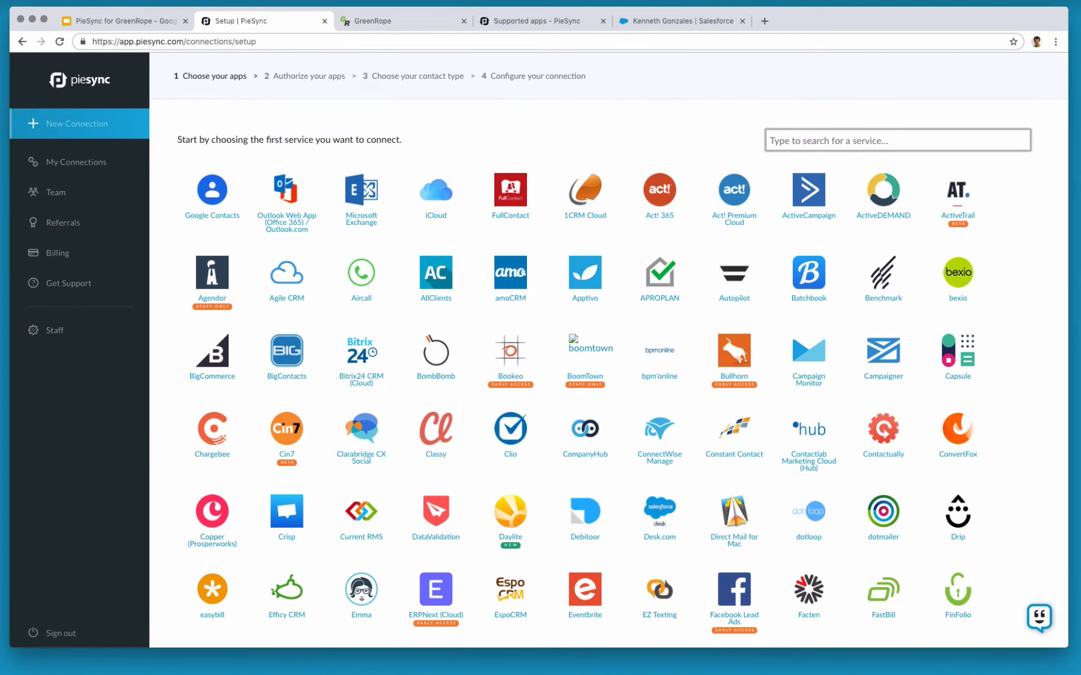
type("event")
left_click(212, 191)
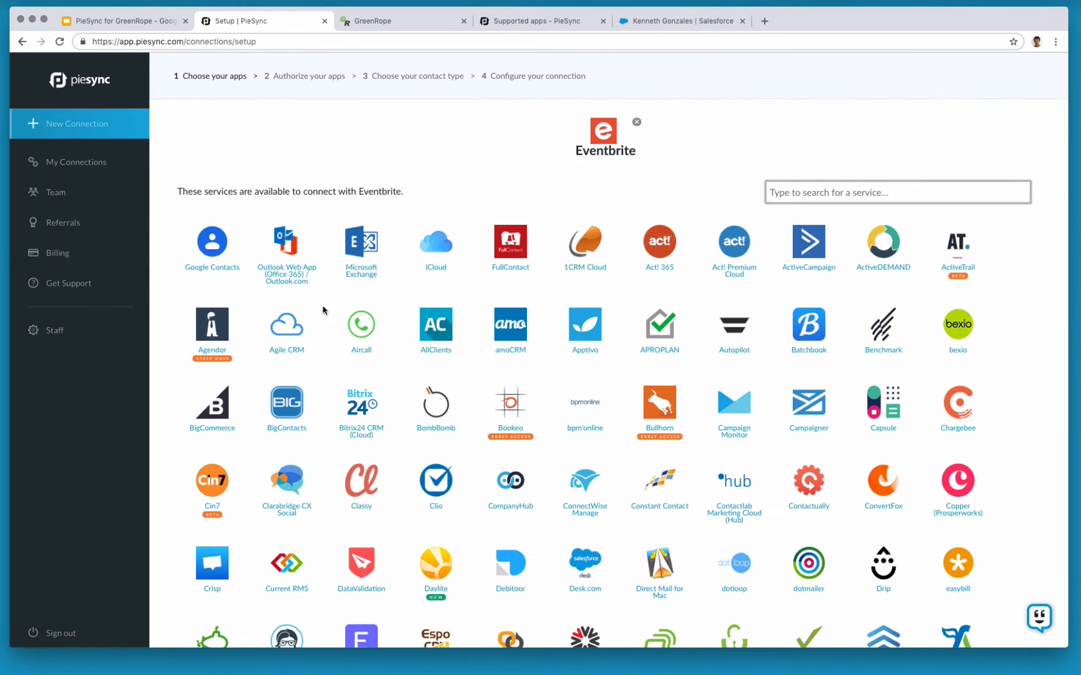
Choose GreenRope as the service to connect with Eventbrite and authorize it with the existing GreenRope account
scroll(394, 436, "down", 2)
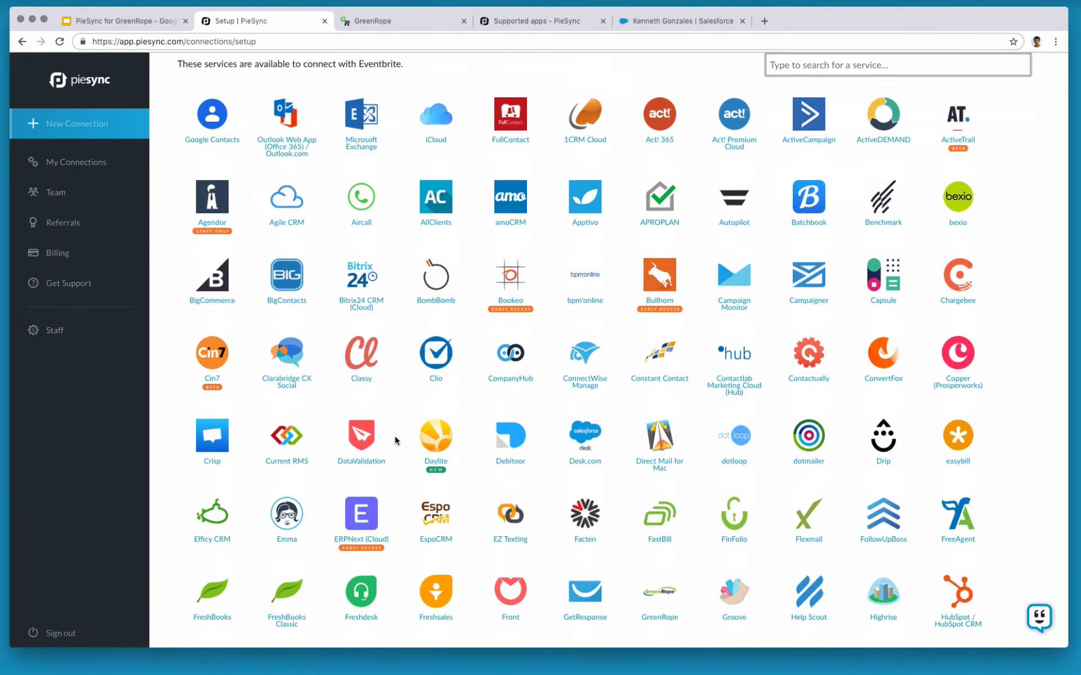
scroll(395, 440, "down", 5)
scroll(395, 441, "up", 7)
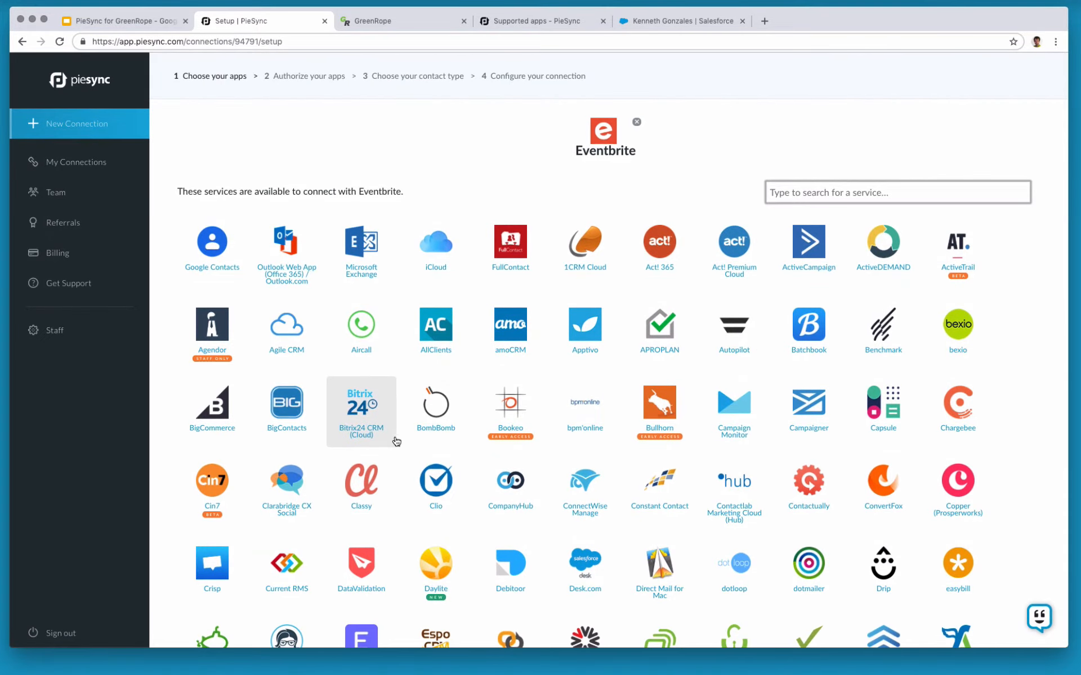
type("green")
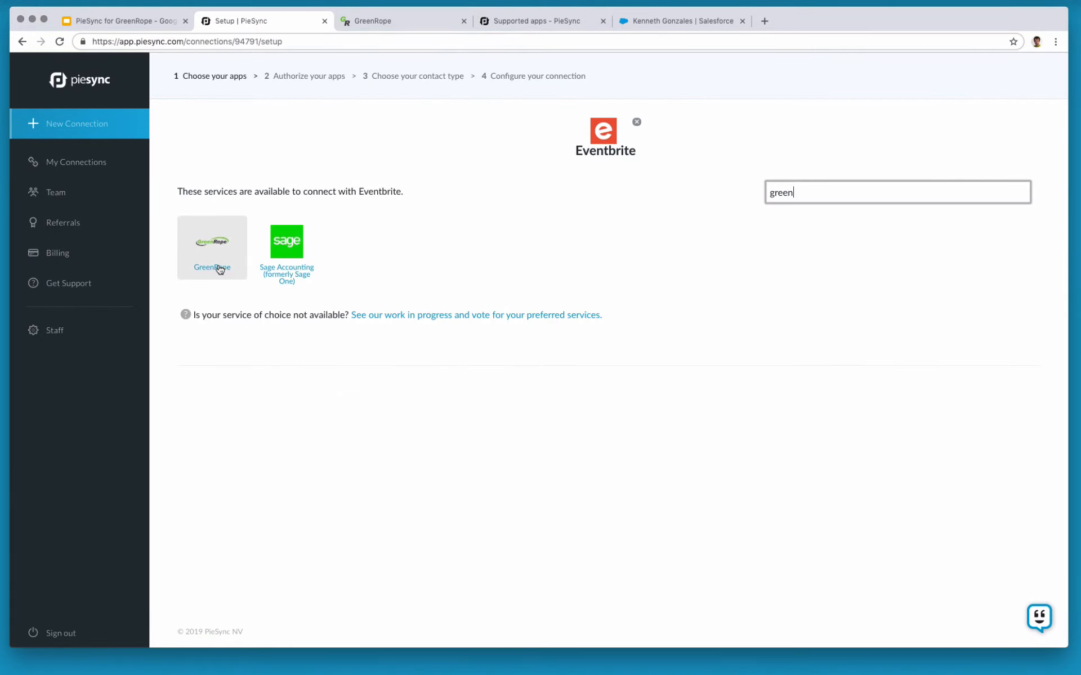
left_click(218, 268)
left_click(416, 210)
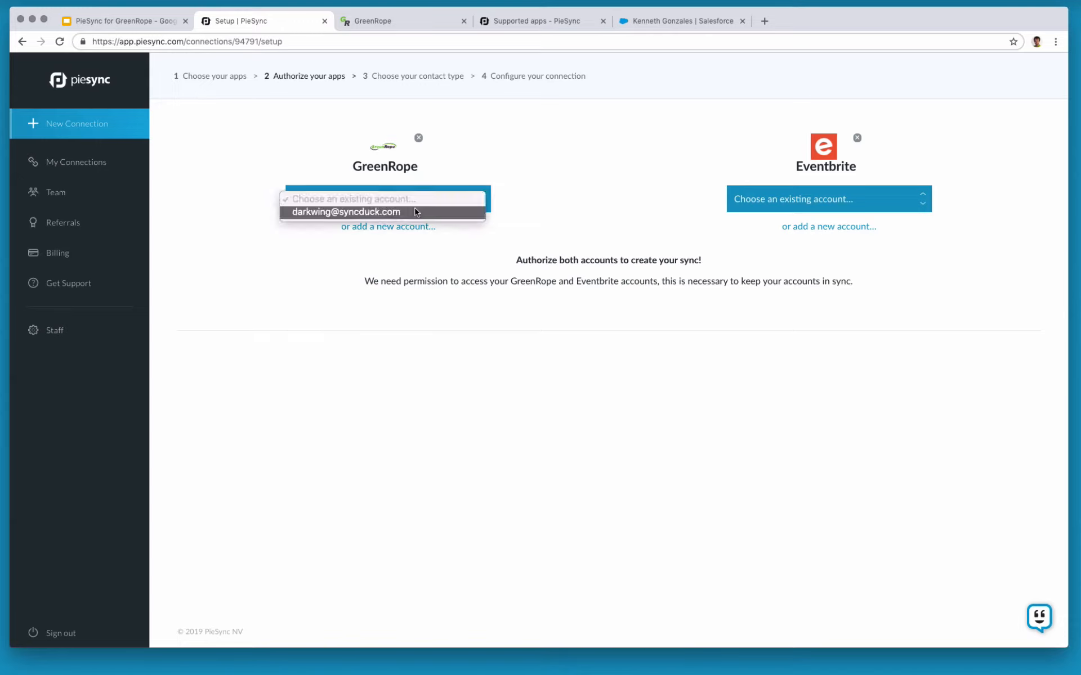
left_click(416, 212)
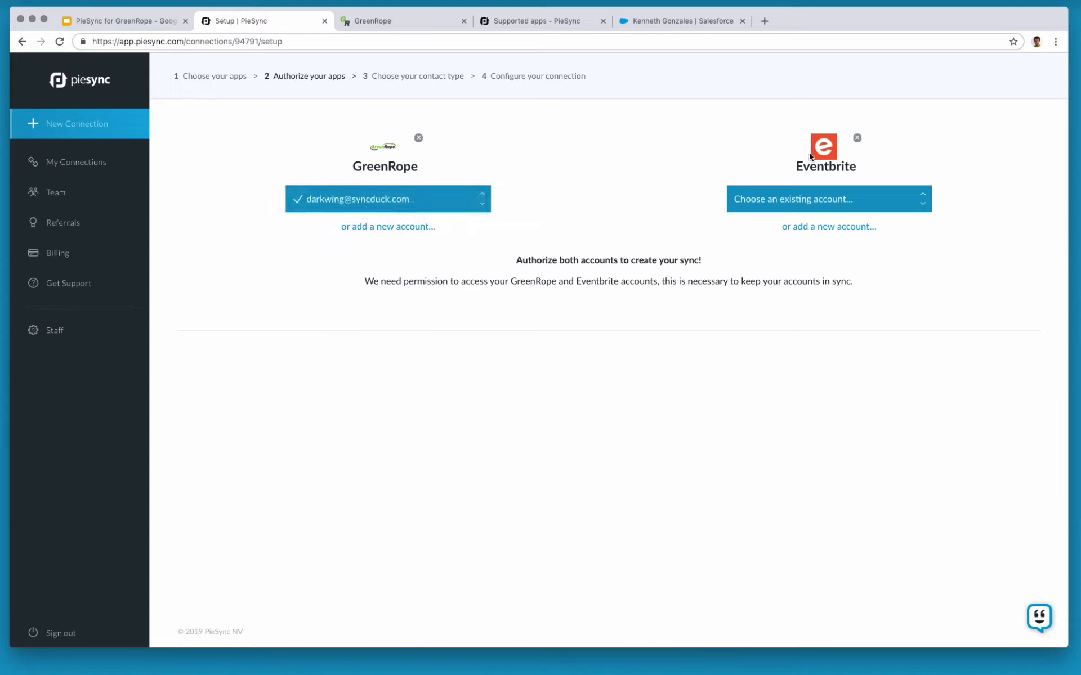
left_click(792, 226)
left_click_drag(563, 269, 827, 141)
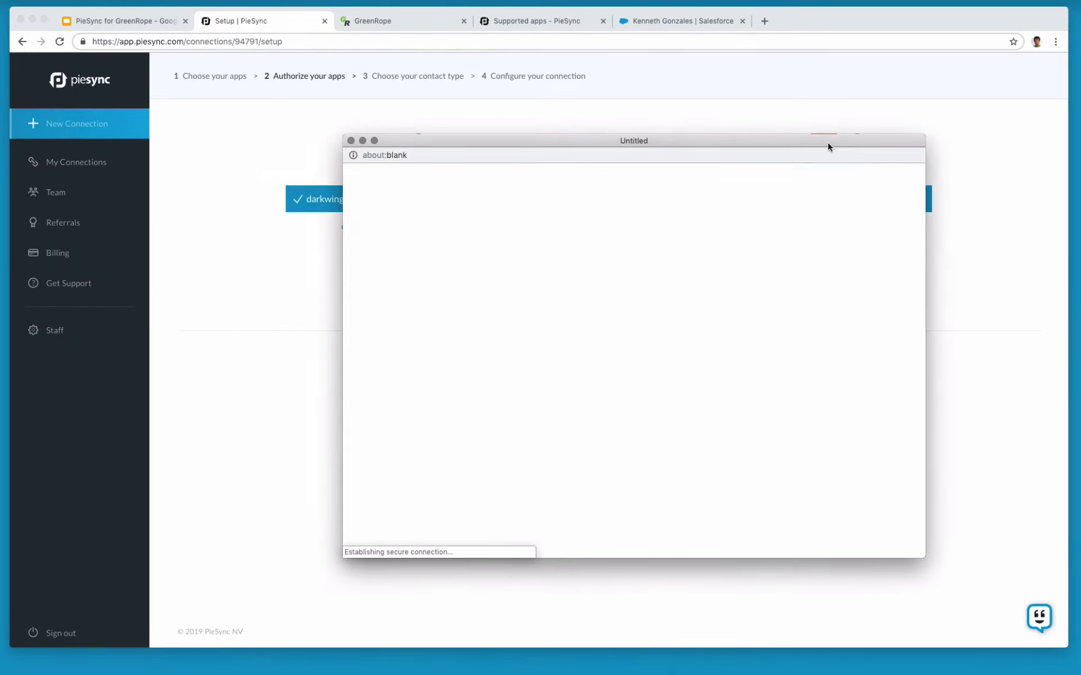
left_click(369, 394)
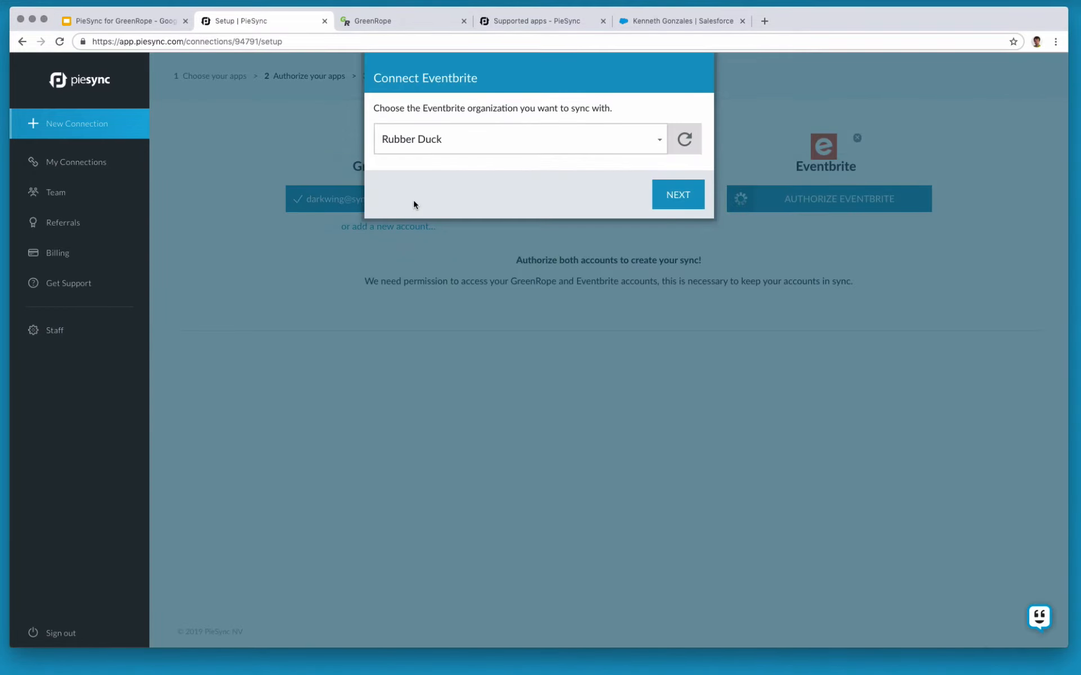
left_click(666, 206)
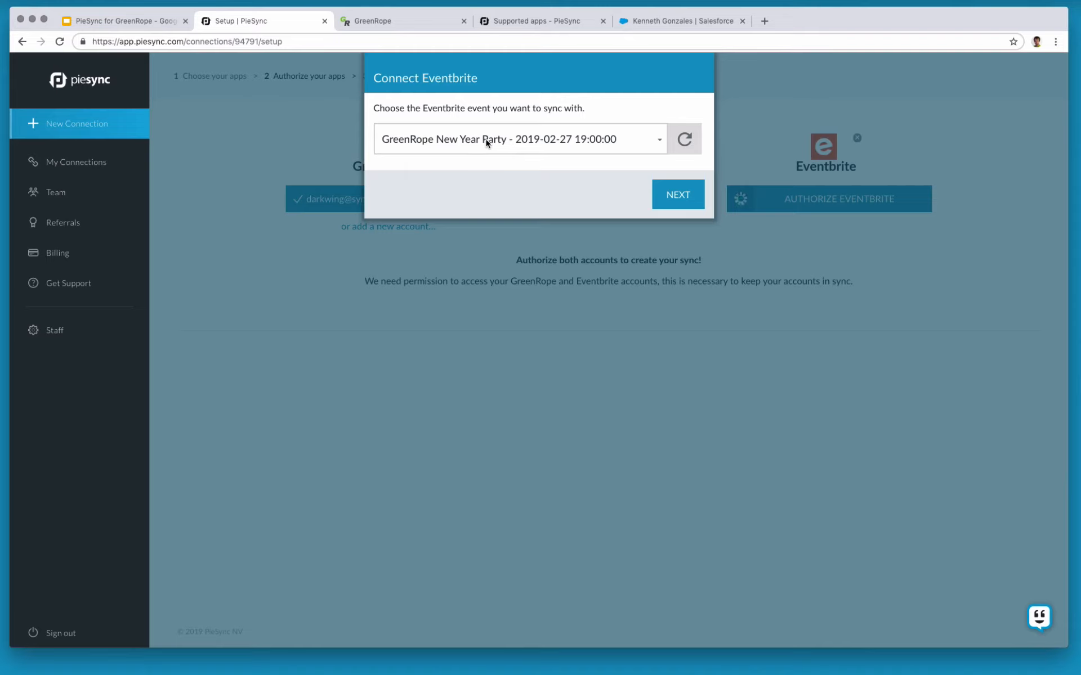
left_click(664, 204)
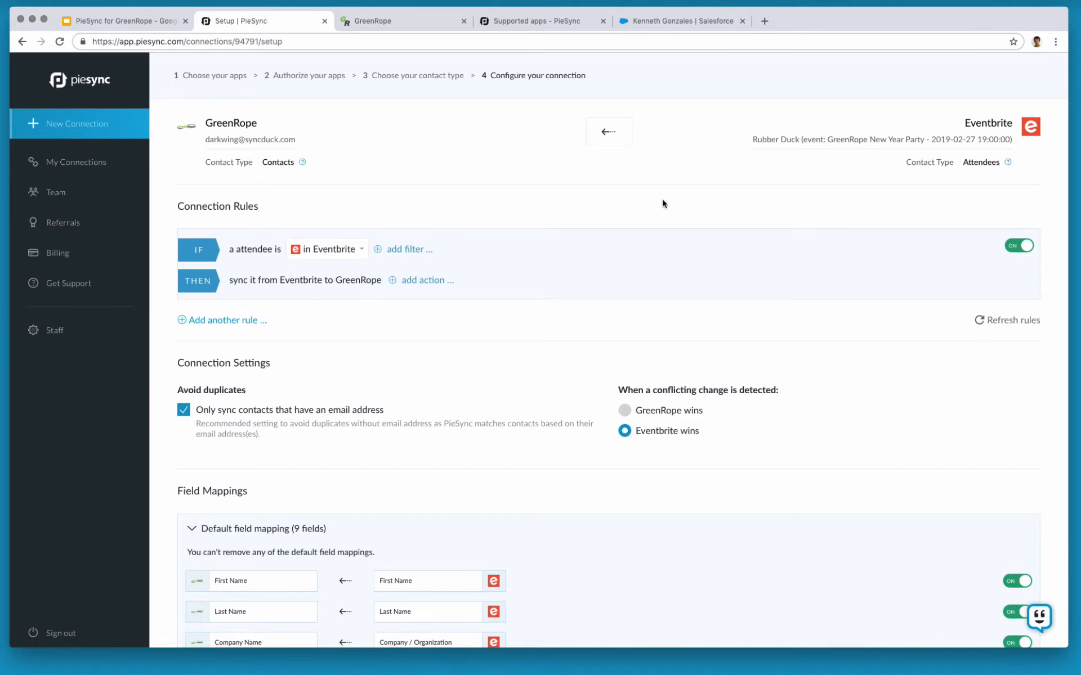
Examine the default Eventbrite mappings and the attendee fields available for a custom mapping, discarding the empty mapping
scroll(661, 200, "down", 6)
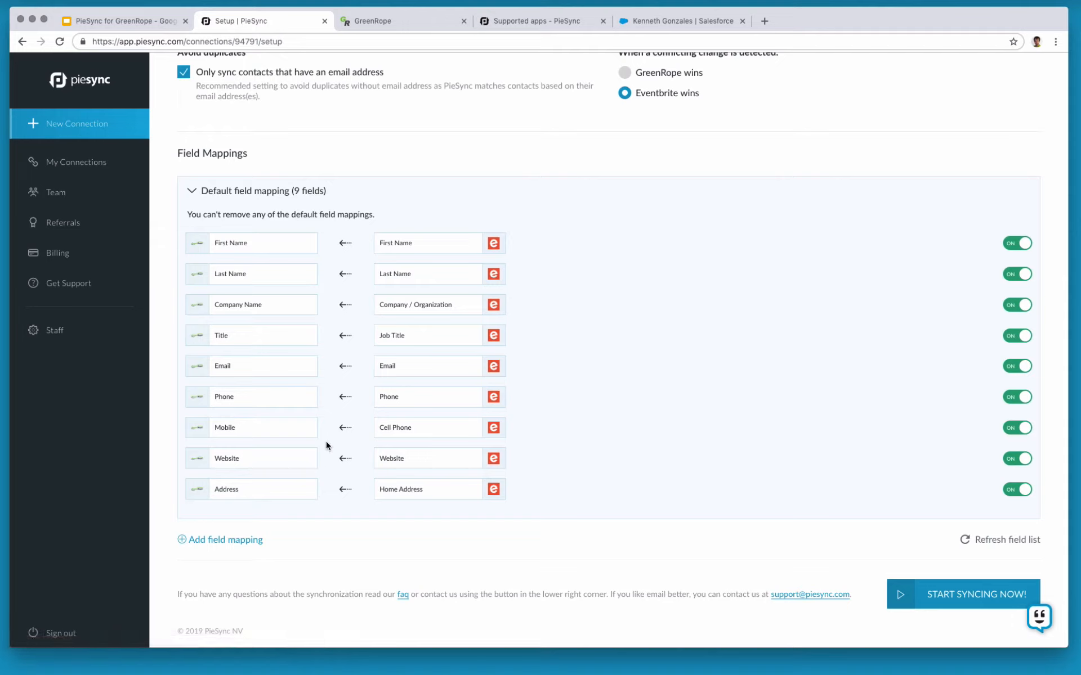
left_click(258, 540)
left_click(427, 545)
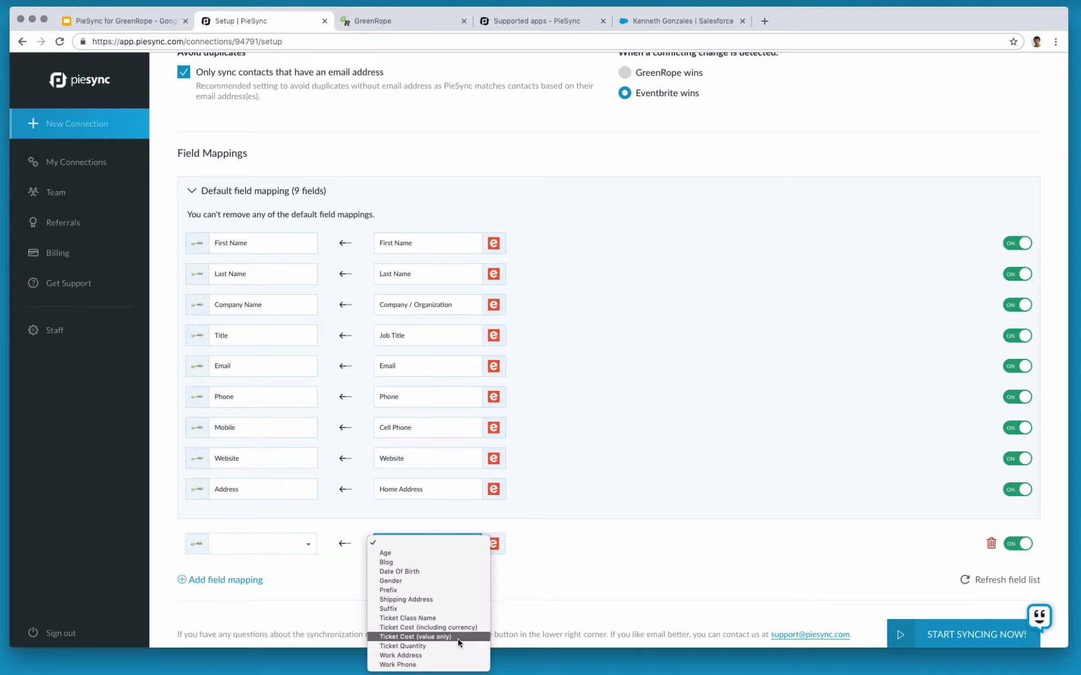
left_click(329, 544)
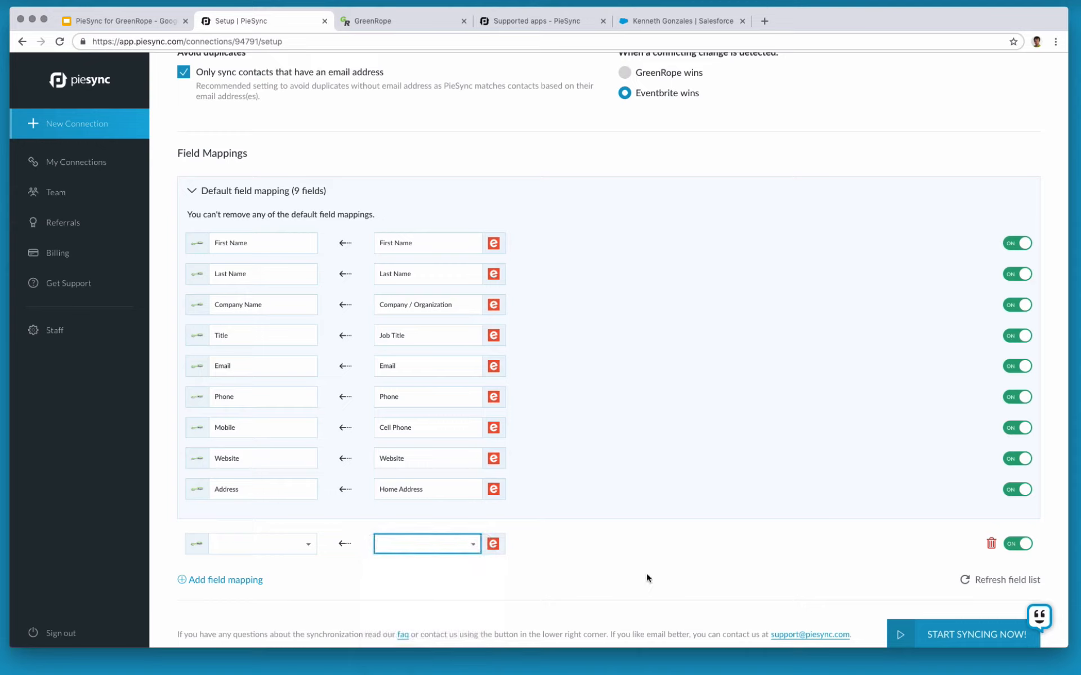
left_click(990, 544)
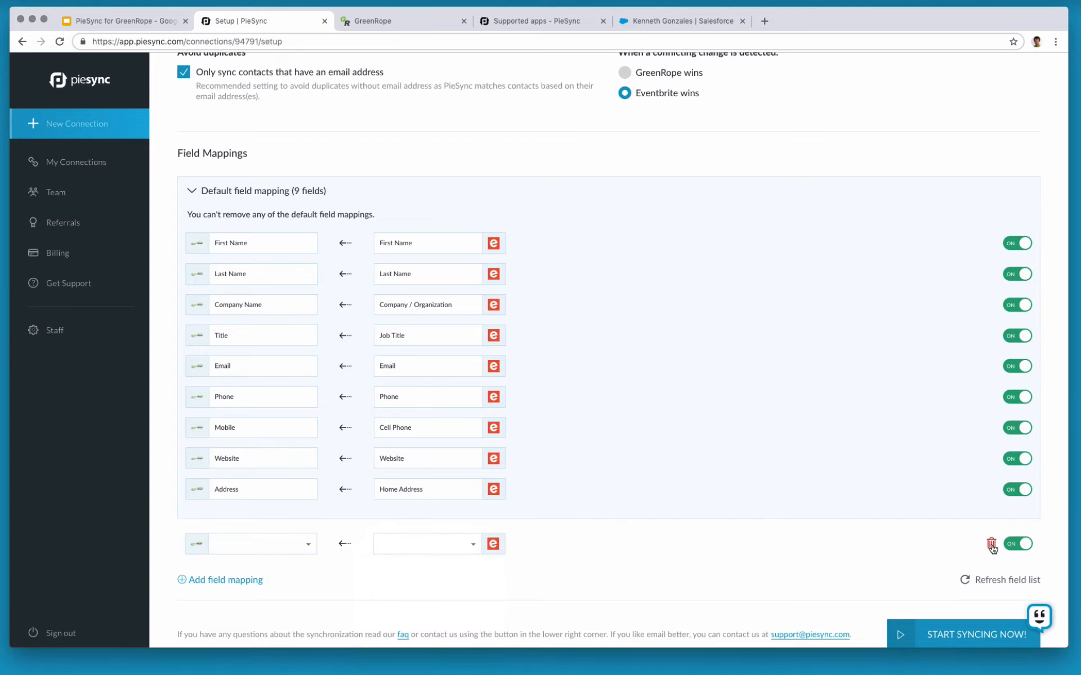
scroll(890, 417, "up", 5)
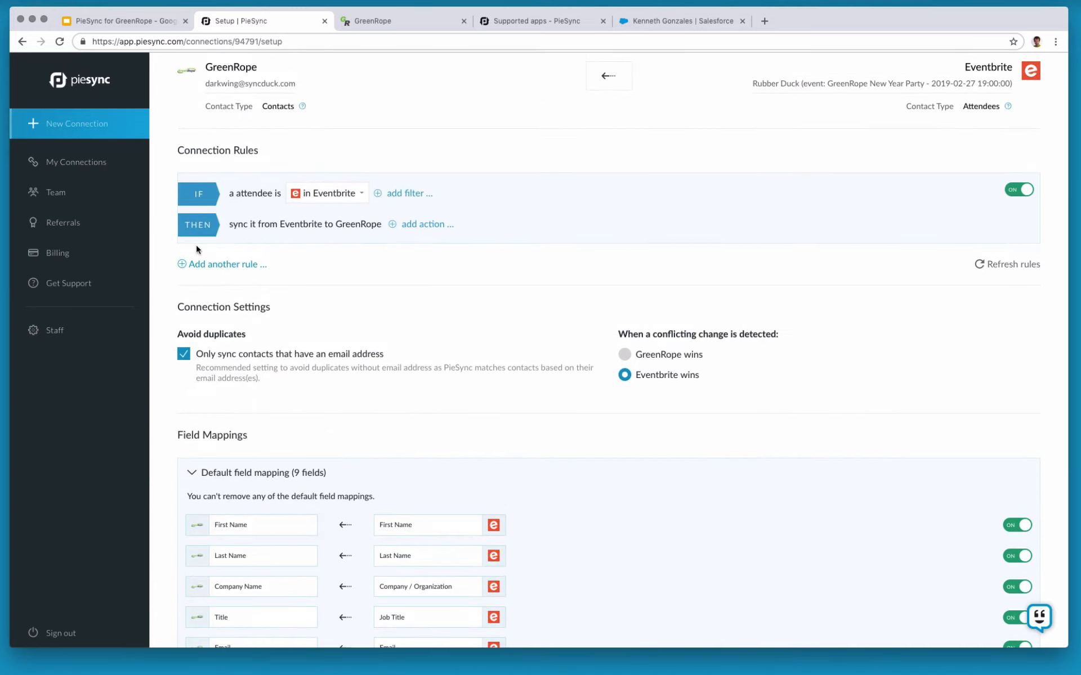